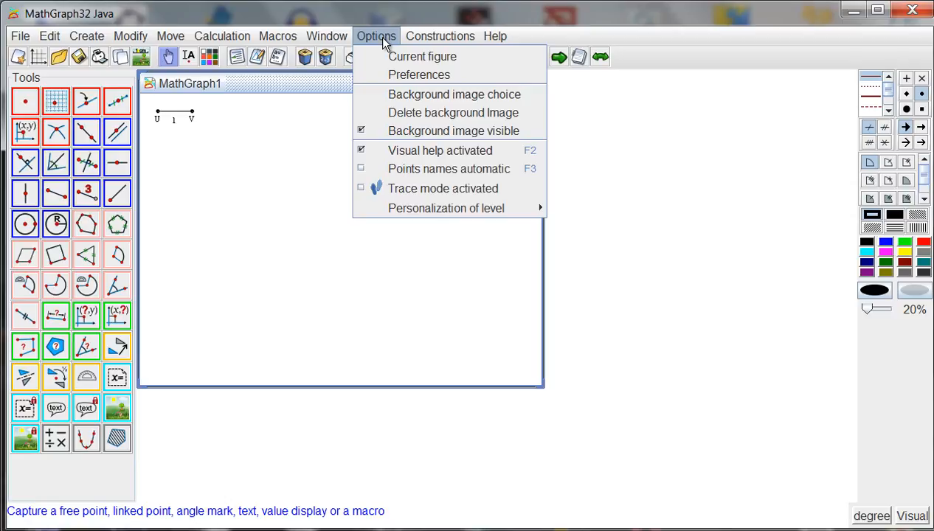
Set the functionality level to Advanced without complex number calculation in the preferences.
left_click(398, 75)
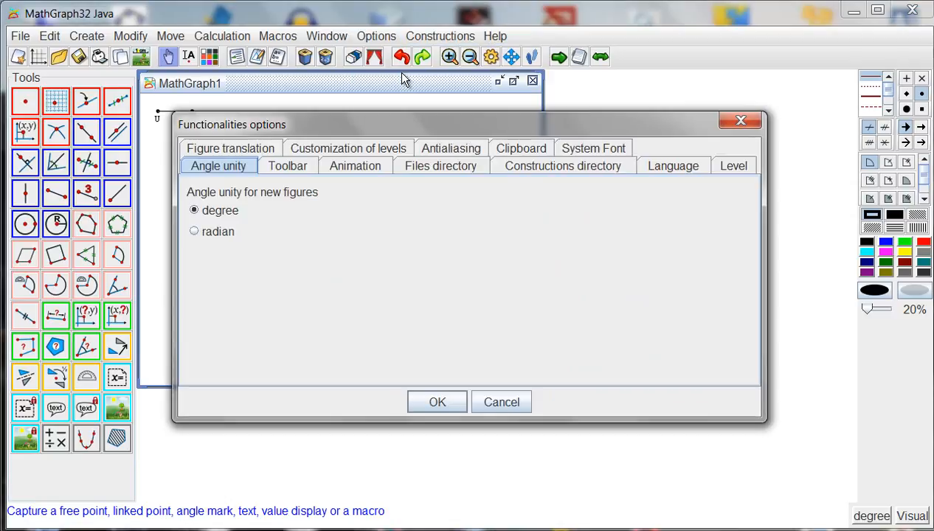
left_click(722, 169)
left_click(218, 253)
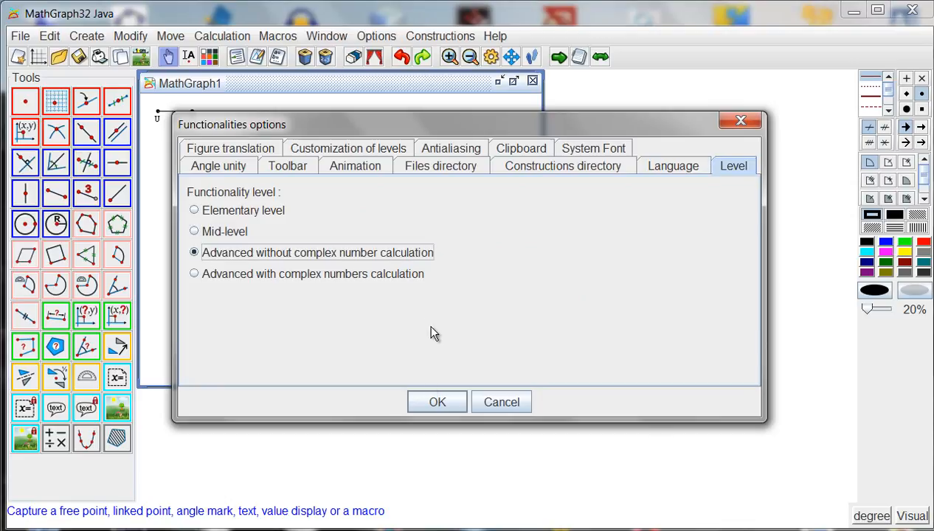
left_click(437, 403)
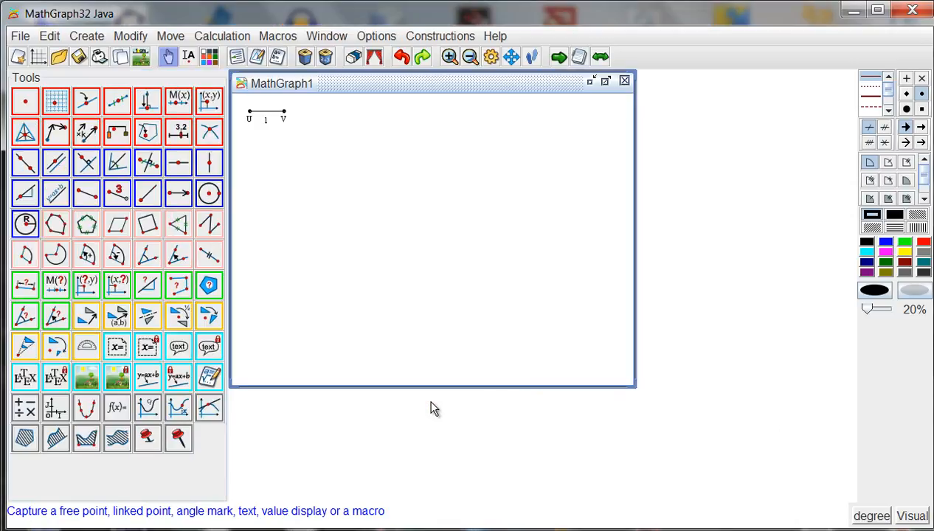
Create a new figure with an orthonormal frame and a grid ruled in squares, and slightly enlarge its unit length.
left_click(39, 61)
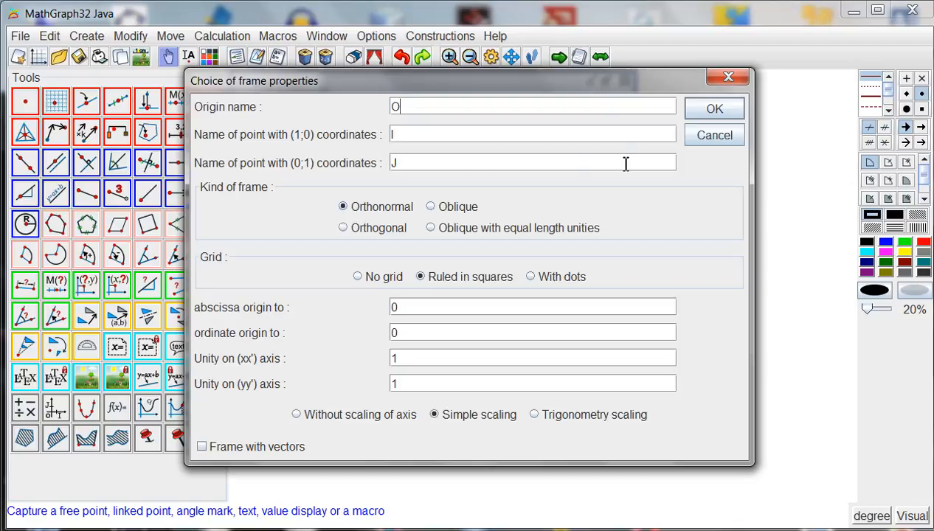
left_click(704, 118)
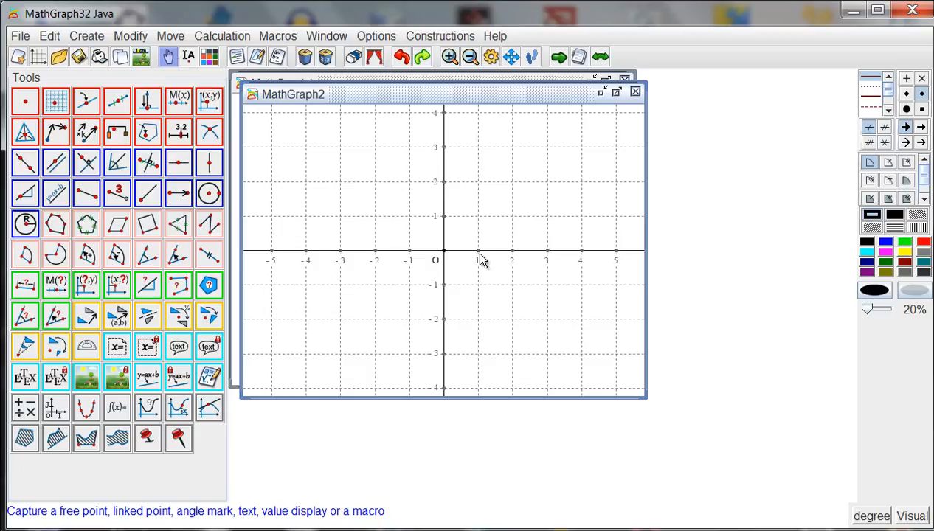
scroll(472, 260, "down", 2)
scroll(479, 264, "up", 3)
scroll(501, 267, "down", 2)
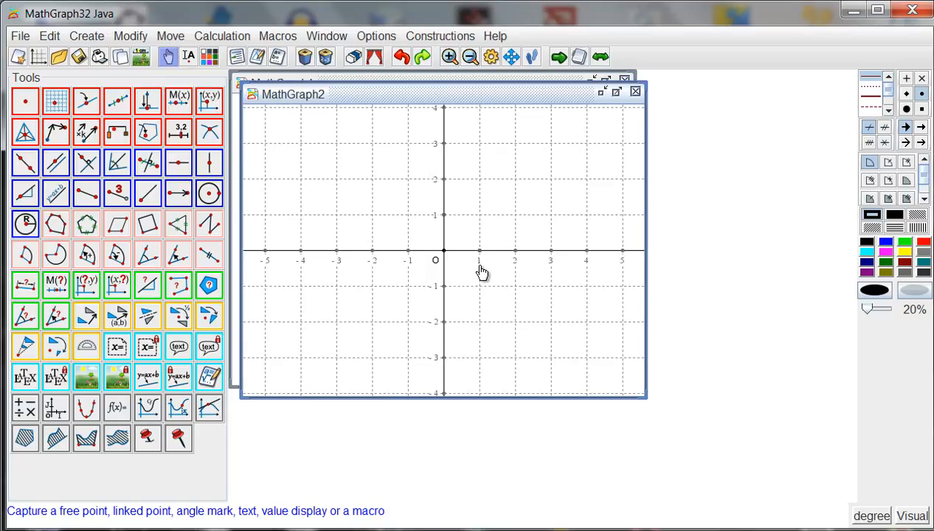
Create a new figure with an orthogonal frame ruled in squares, and shorten the unit on each axis independently.
left_click(39, 57)
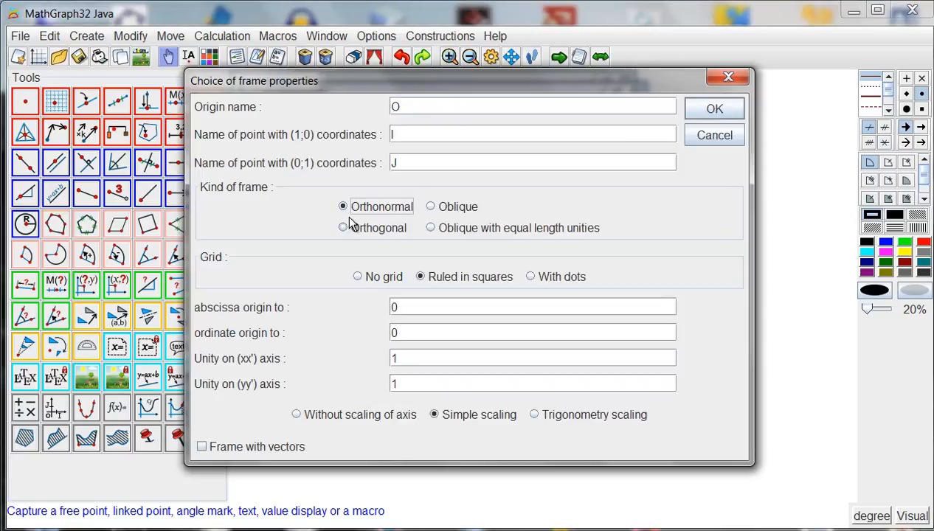
left_click(342, 228)
left_click(709, 110)
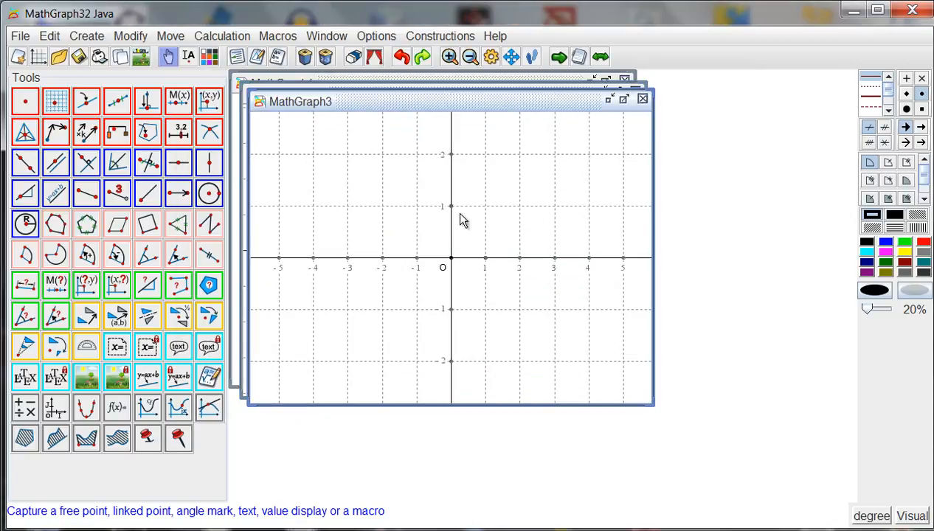
mouse_move(453, 212)
left_mouse_down()
mouse_move(452, 235)
mouse_move(450, 224)
left_mouse_up()
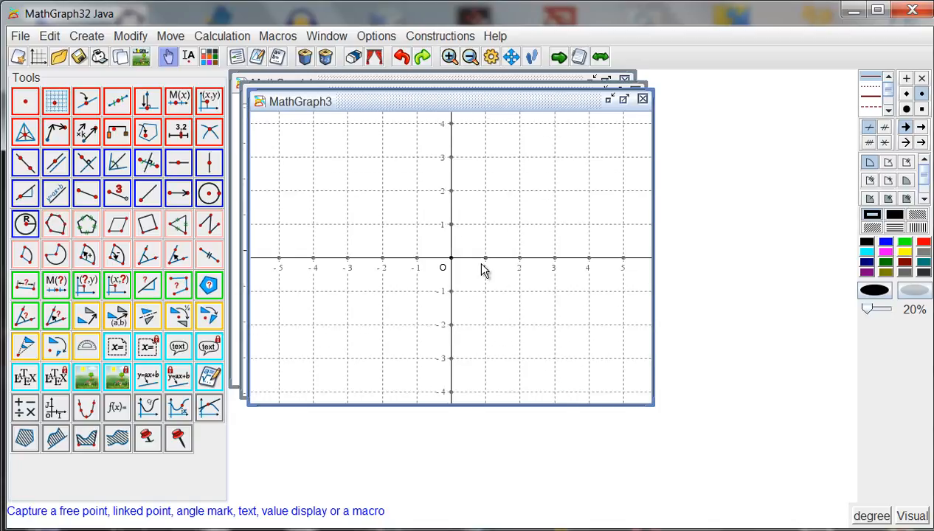
mouse_move(487, 262)
left_mouse_down()
mouse_move(496, 267)
mouse_move(484, 265)
left_mouse_up()
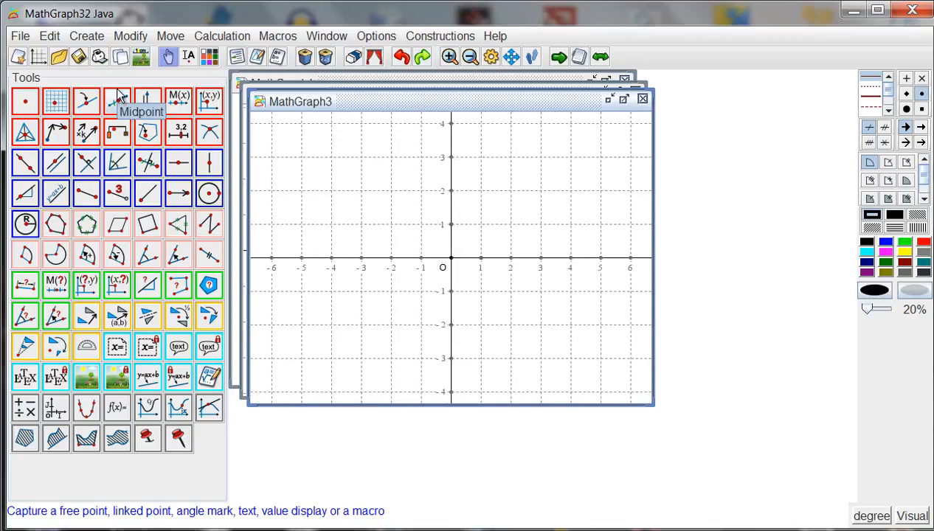
Create a new figure with an oblique frame, a dotted grid and no axis scaling, and reposition unit points I and J.
left_click(38, 60)
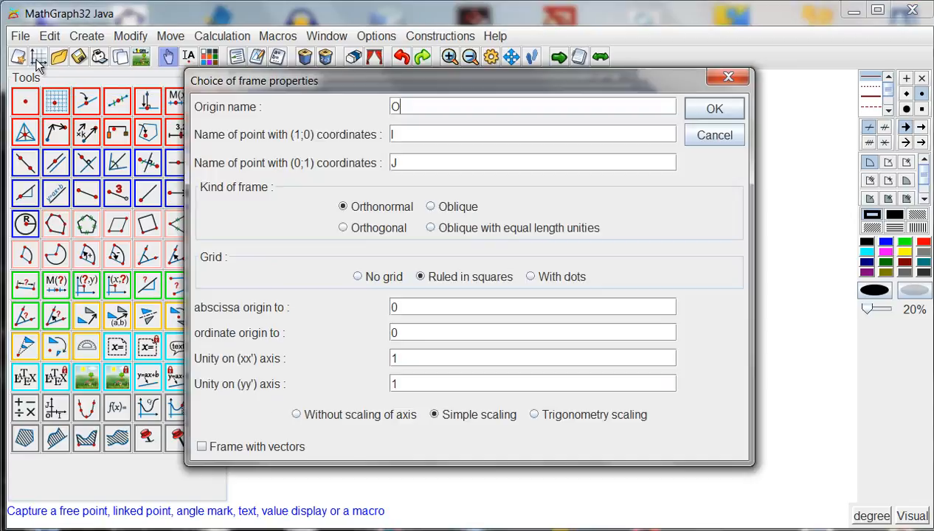
left_click(431, 207)
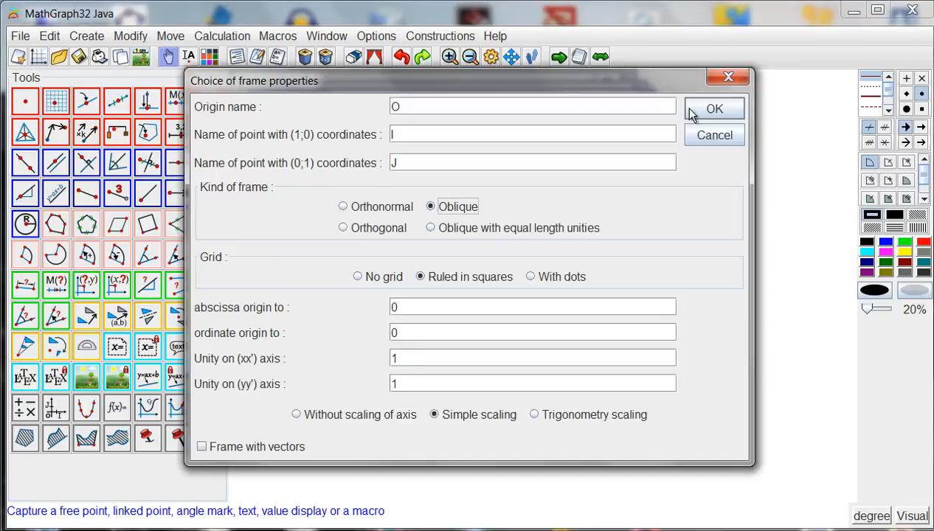
left_click(531, 277)
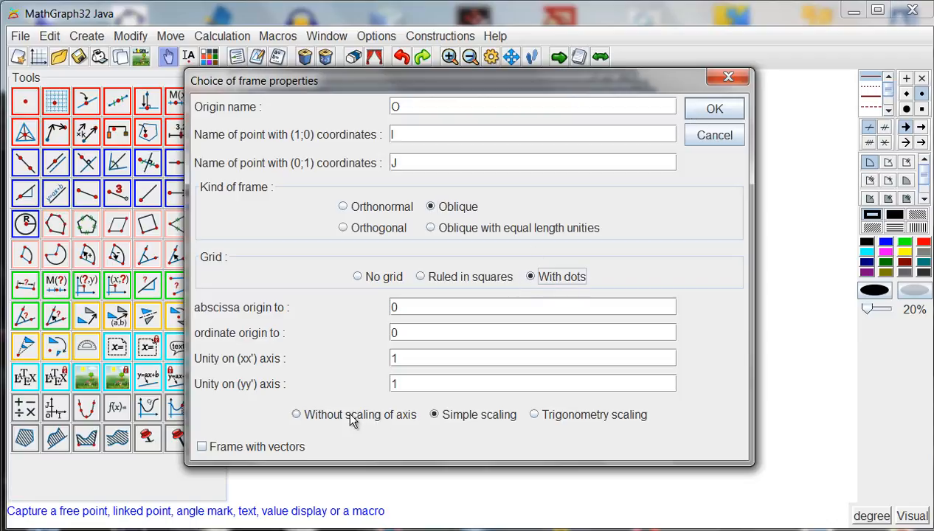
left_click(327, 416)
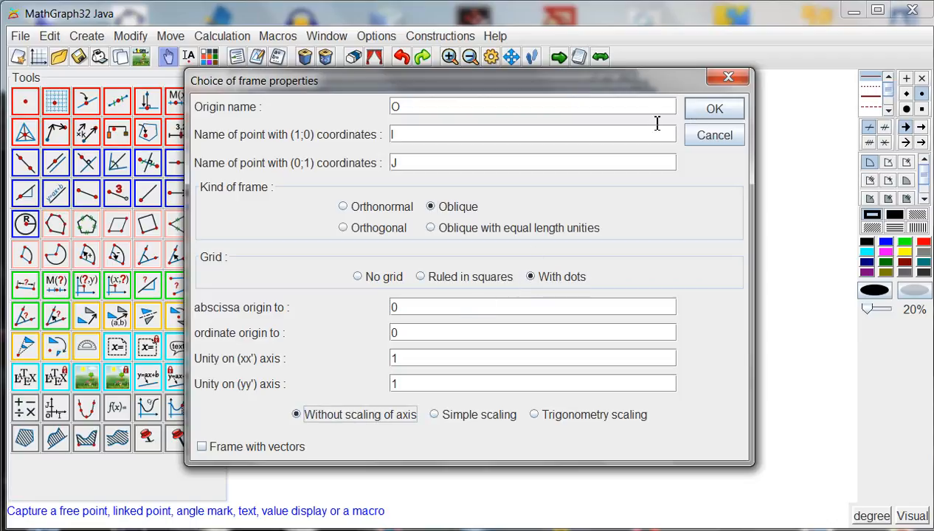
left_click(712, 110)
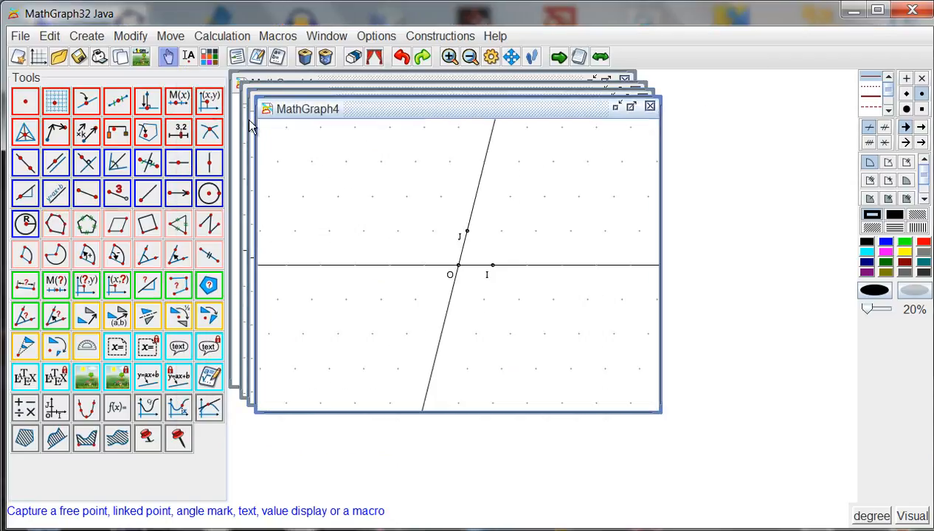
left_click_drag(493, 265, 497, 287)
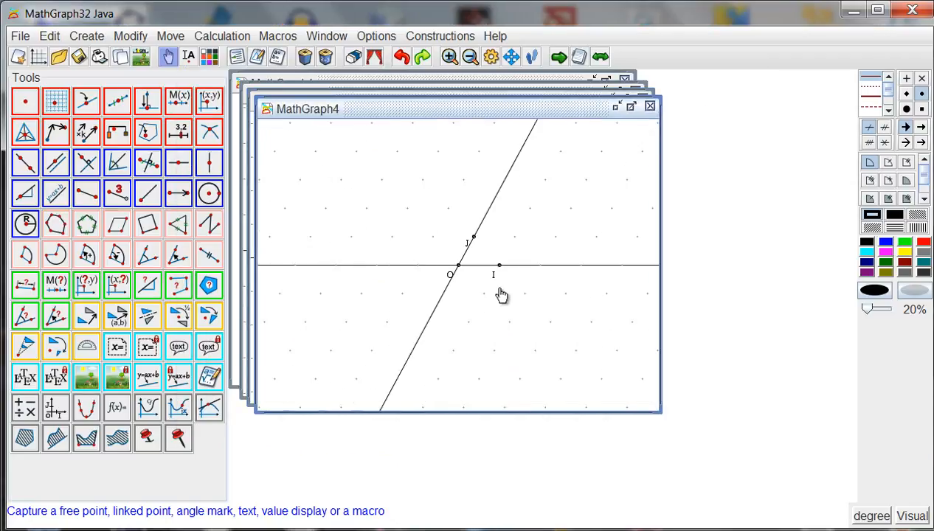
Create a new figure with an orthonormal frame, a dotted grid, simple scaling and unit vectors i and j.
left_click(37, 56)
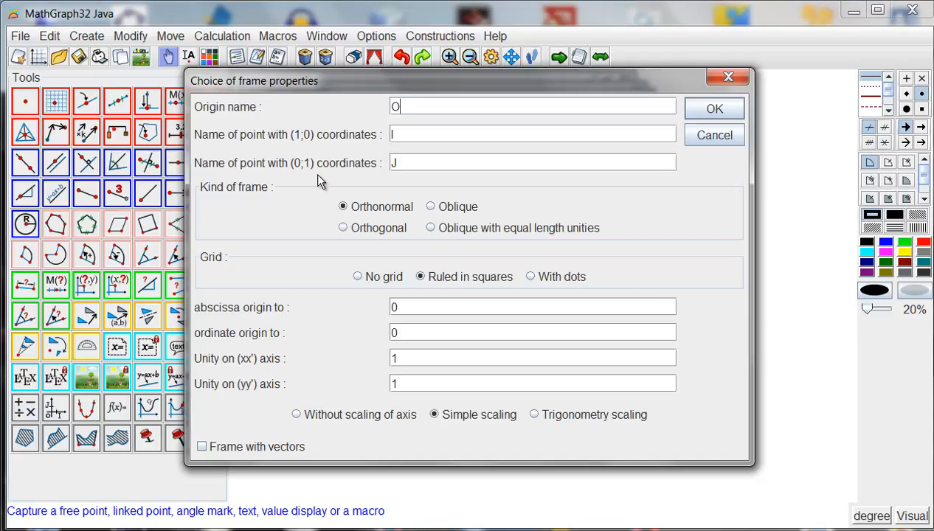
left_click(528, 276)
left_click(202, 445)
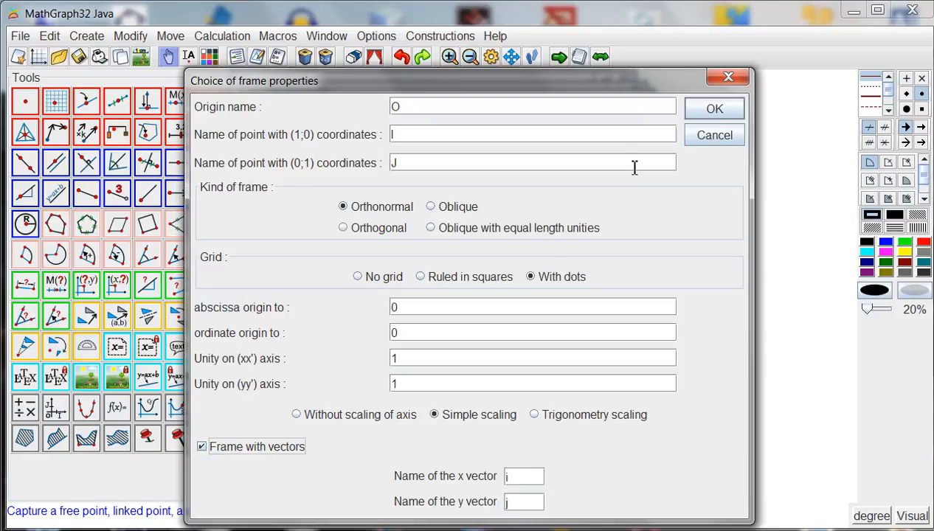
left_click(704, 111)
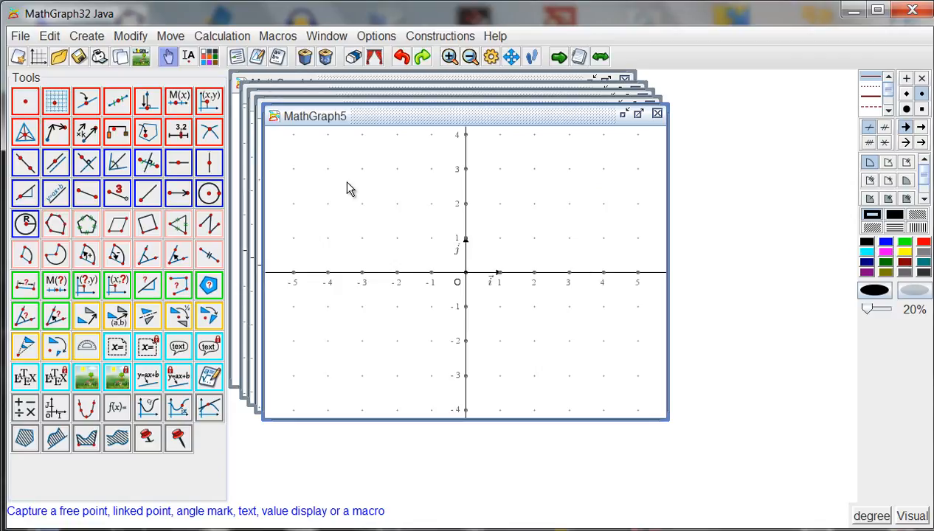
Place three free points named A, B and C below the x axis, to the left of the y axis.
left_click(24, 103)
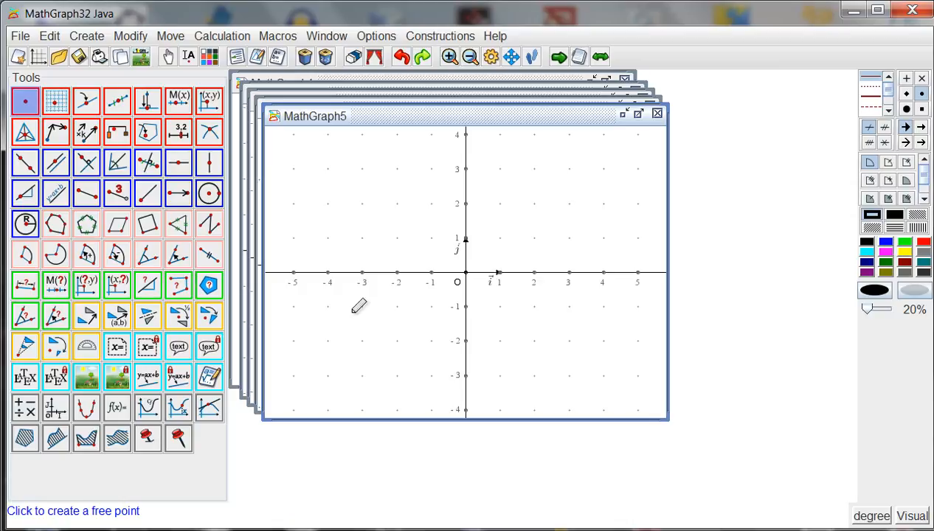
left_click(391, 322)
key("Return")
left_click(433, 321)
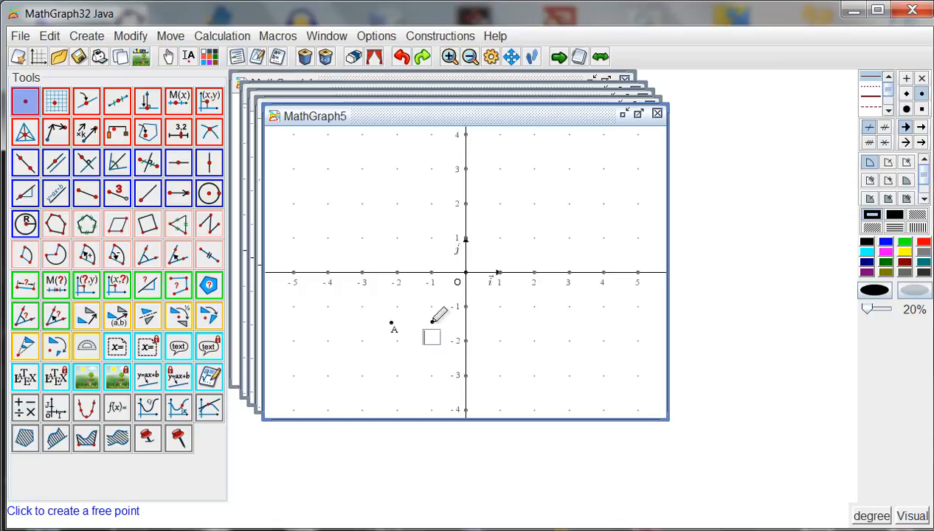
type("B")
key("Return")
left_click(411, 292)
type("C")
key("Return")
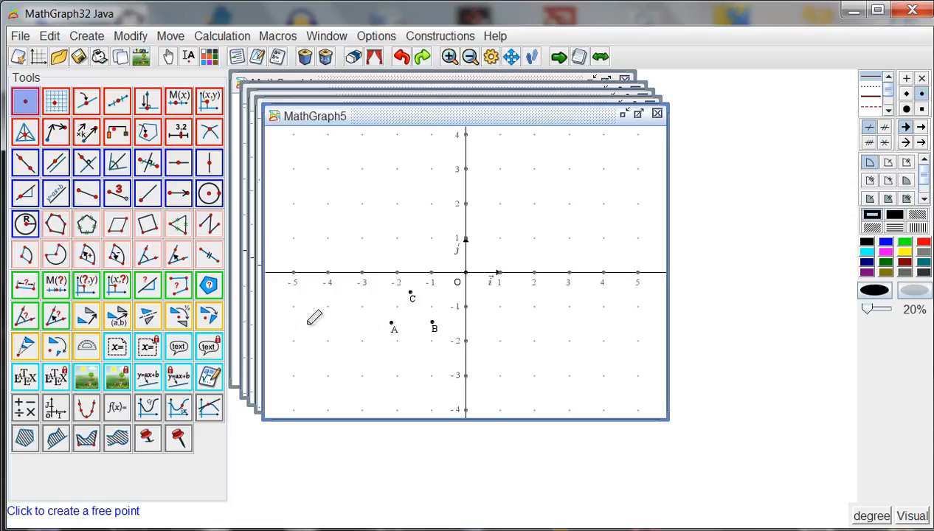
Create a frame with origin A and unit points B (1;0) and C (0;1), with blue vertical and horizontal grid lines.
left_click(57, 410)
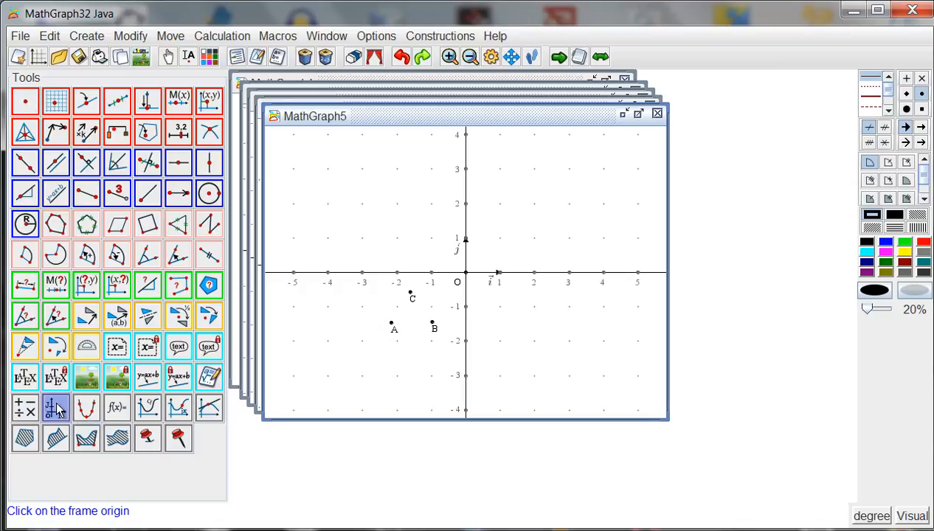
left_click(391, 323)
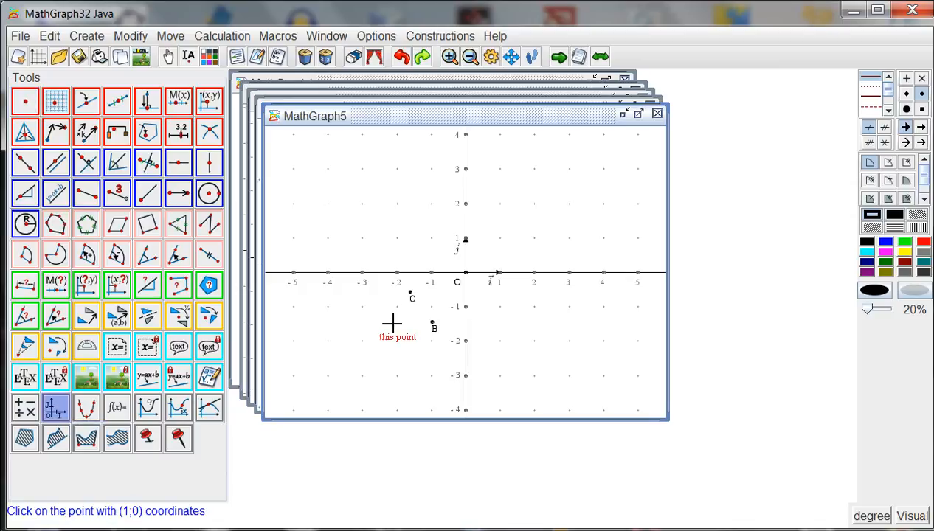
left_click(433, 323)
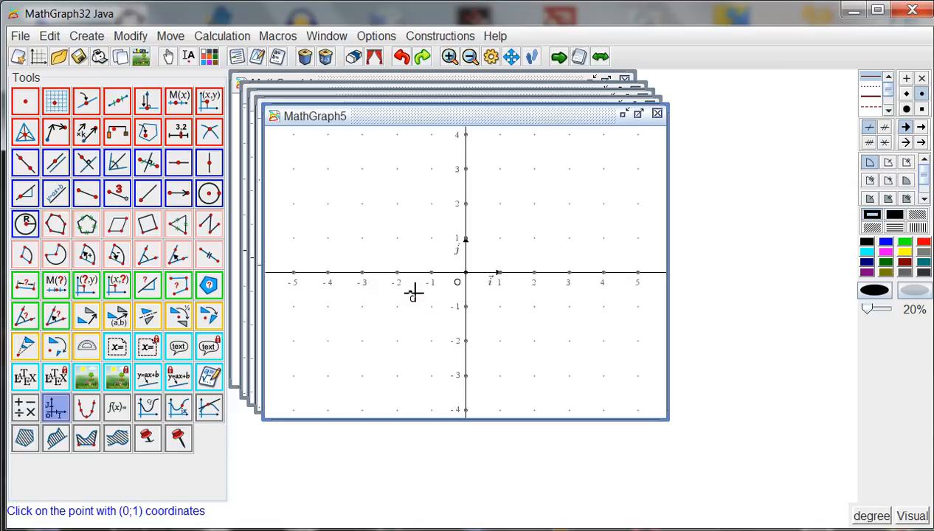
left_click(412, 293)
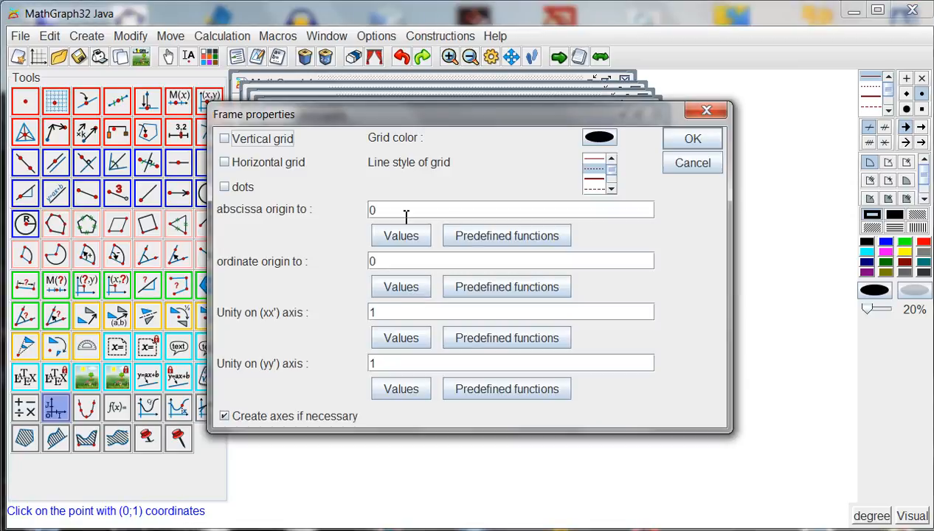
left_click(249, 167)
left_click(243, 140)
left_click(607, 140)
left_click(387, 256)
left_click(390, 372)
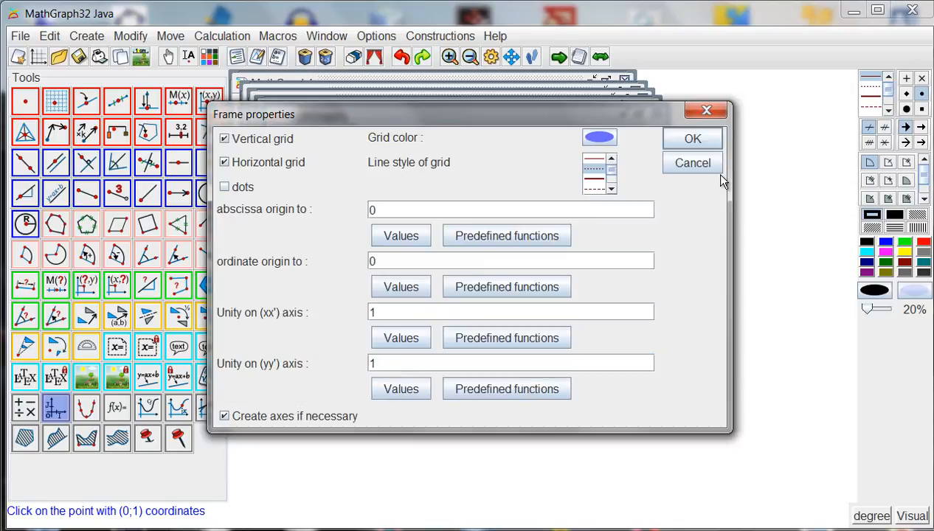
left_click(691, 140)
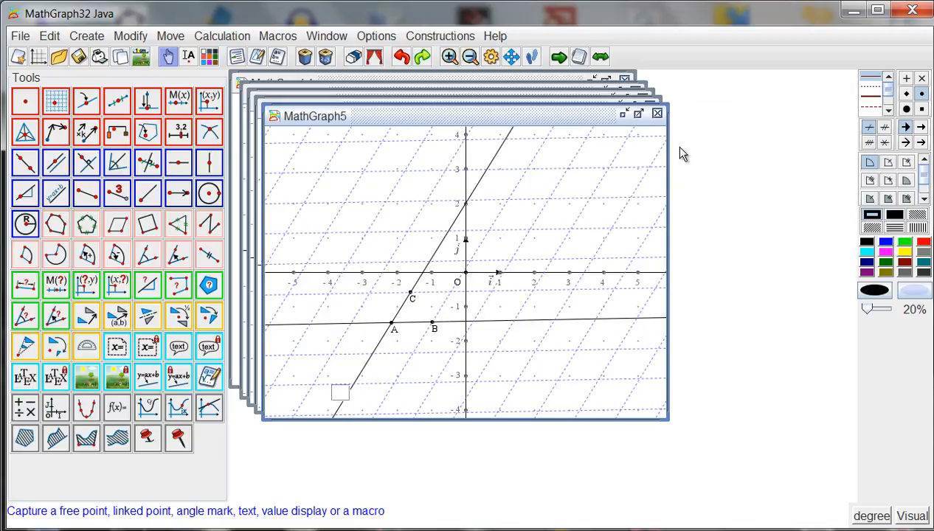
Add a free point M with integer coordinates in frame (A,B,C), and move it to another grid node.
left_click(56, 103)
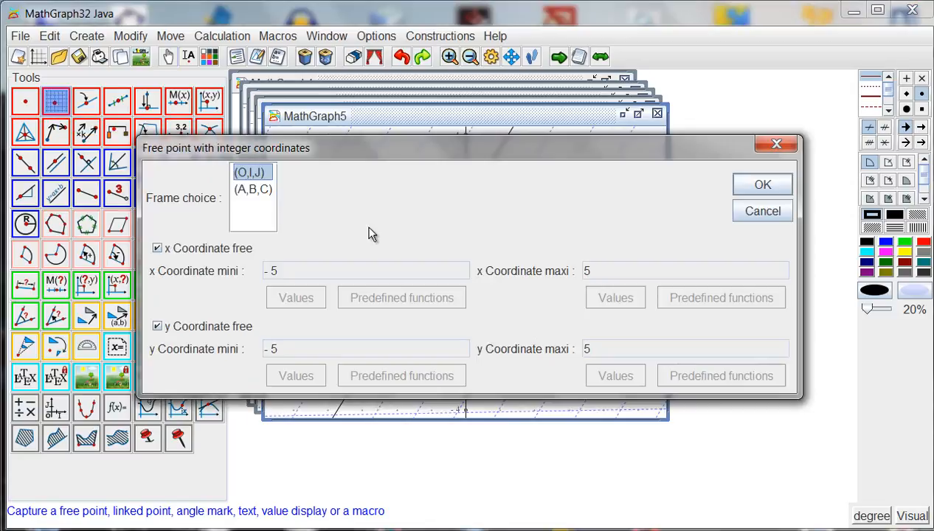
left_click(253, 189)
left_click(739, 188)
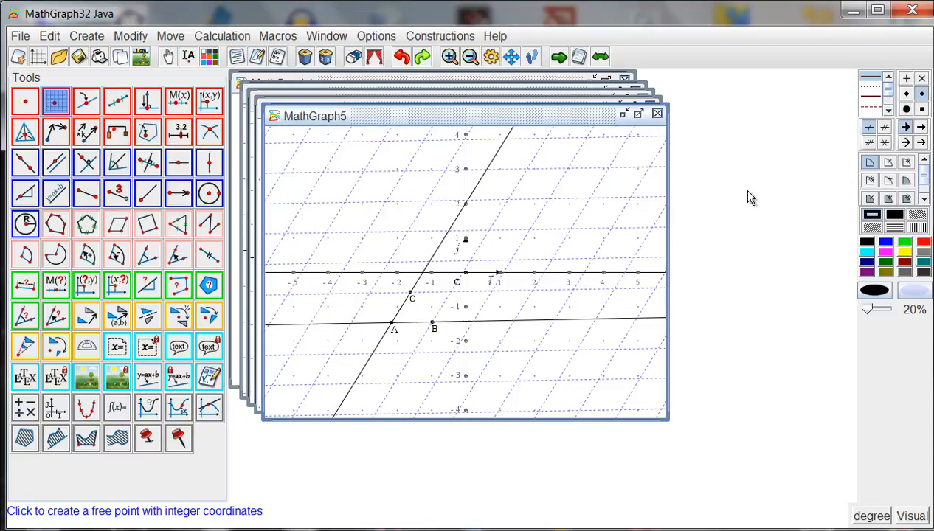
left_click(555, 196)
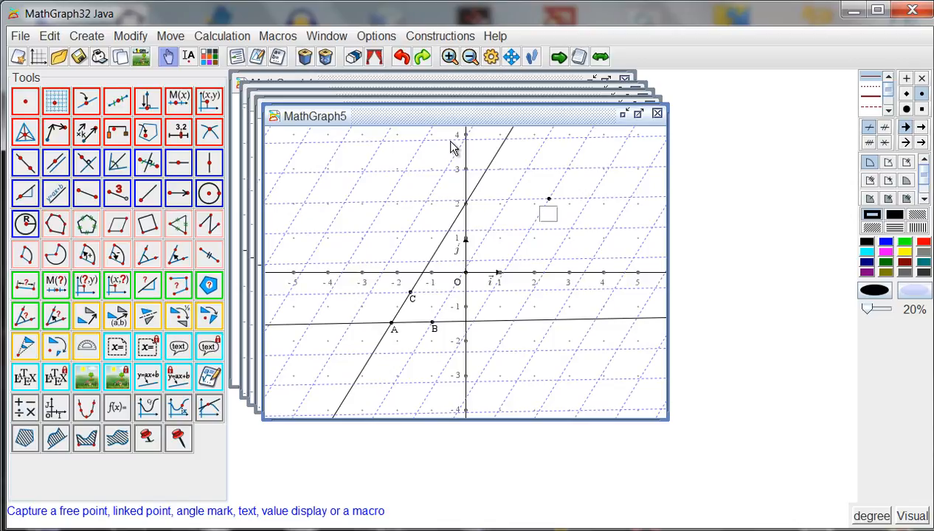
type("M")
key("Return")
left_click_drag(552, 204, 553, 235)
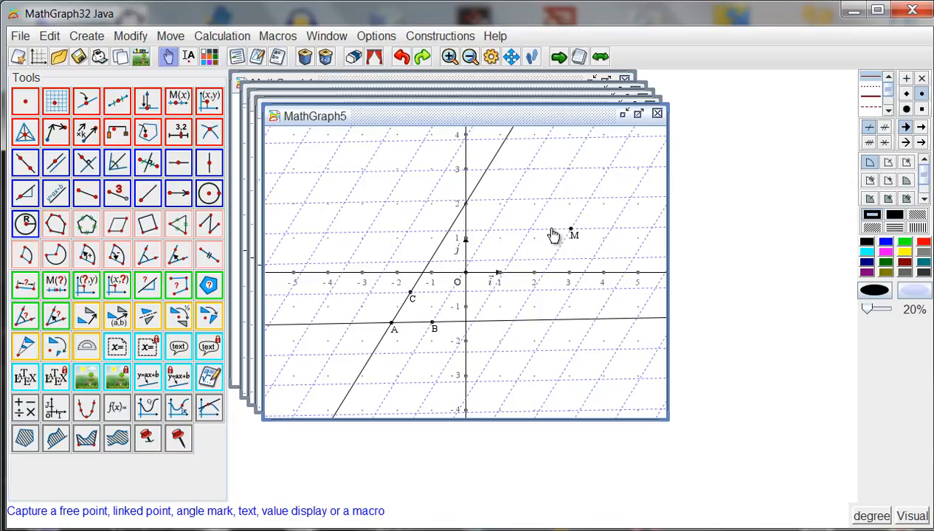
Create another new figure with an orthonormal frame, a dotted grid and the frame with vectors option.
left_click(39, 58)
left_click(531, 278)
left_click(275, 445)
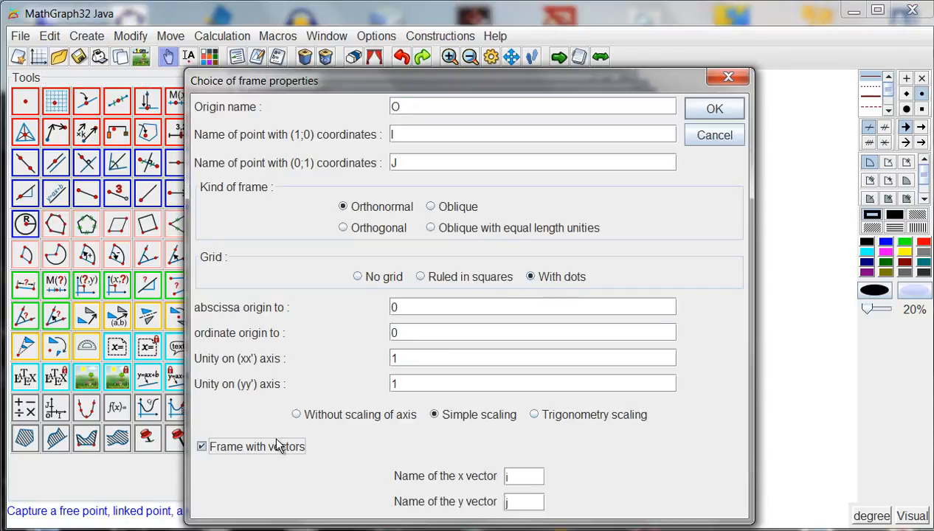
left_click(713, 110)
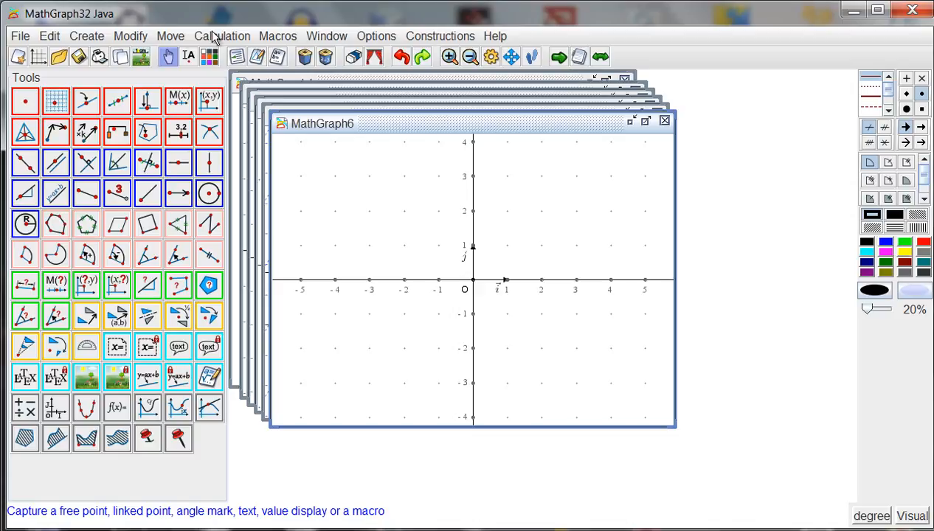
Modify frame (O,I,J) to show vertical and horizontal grid lines instead of dots, with a unity of 2 on both axes.
left_click(132, 36)
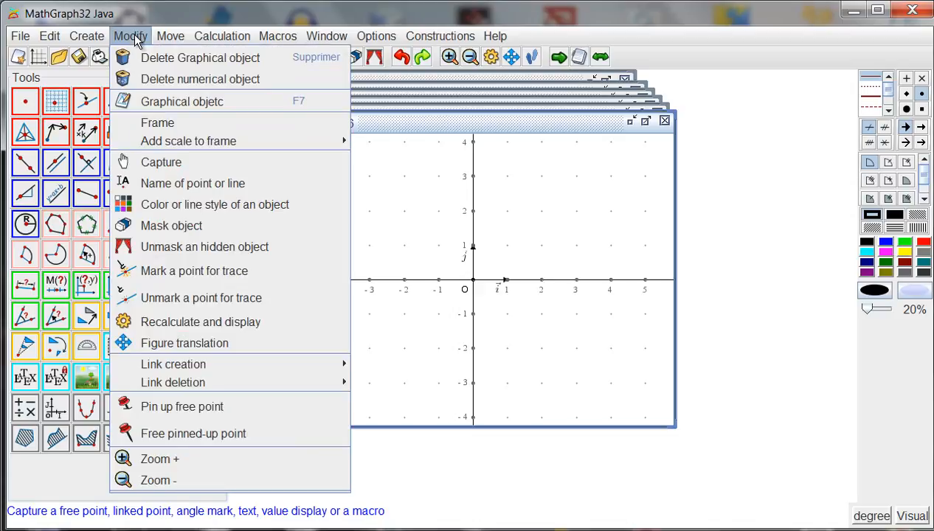
left_click(158, 122)
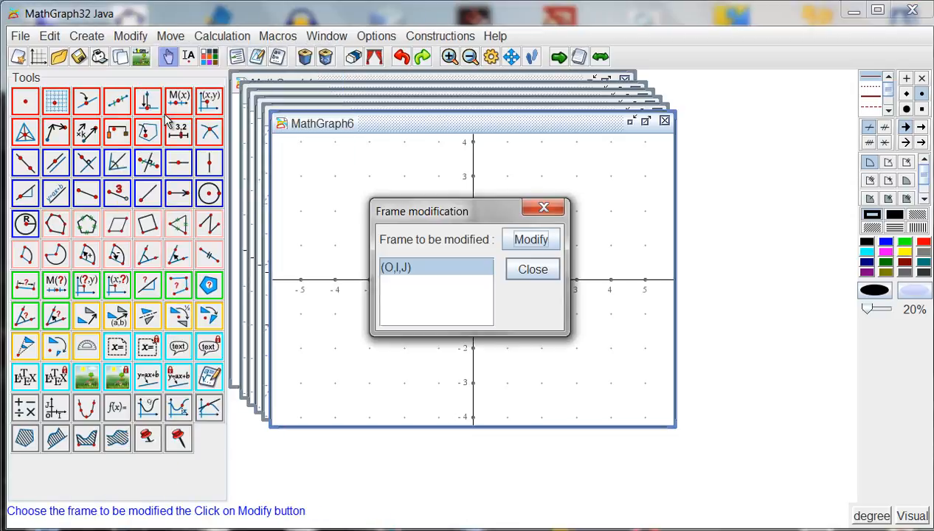
left_click(530, 240)
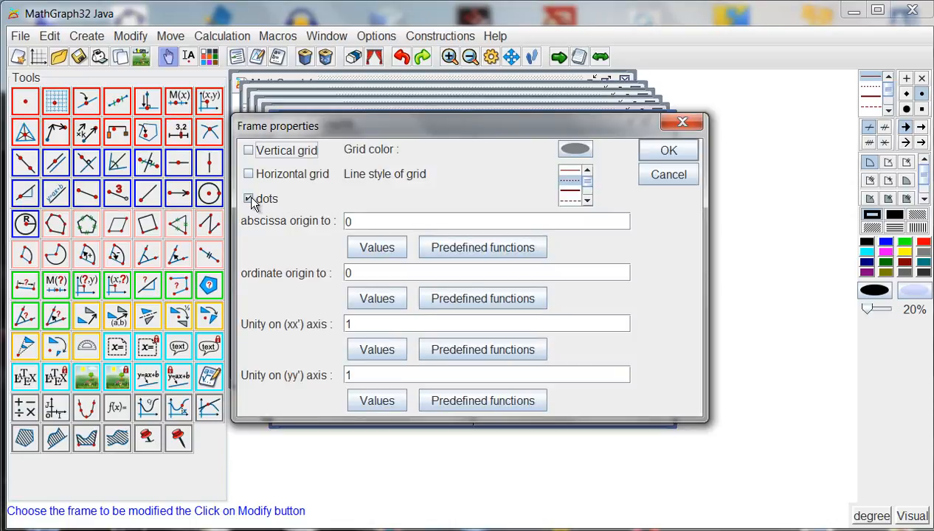
left_click(249, 174)
left_click(249, 150)
left_click(385, 327)
type("2")
left_click(375, 375)
key("BackSpace")
type("2")
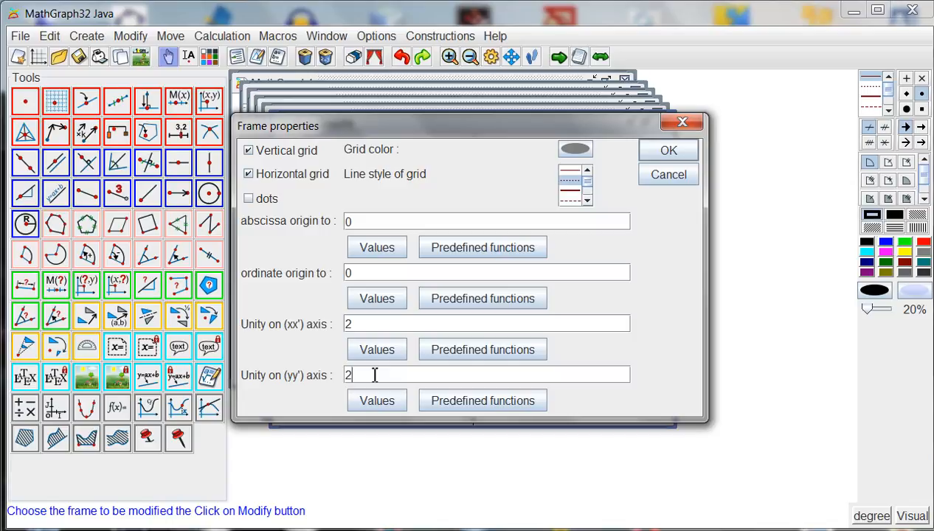
left_click(659, 150)
left_click(521, 285)
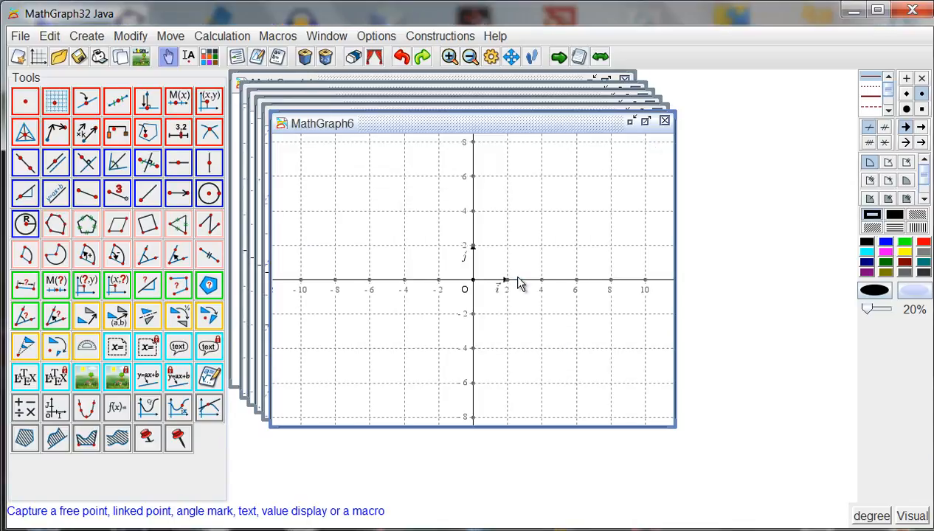
Change the grid of frame (O,I,J) to a blue colour and a thin dashed line style.
left_click(129, 38)
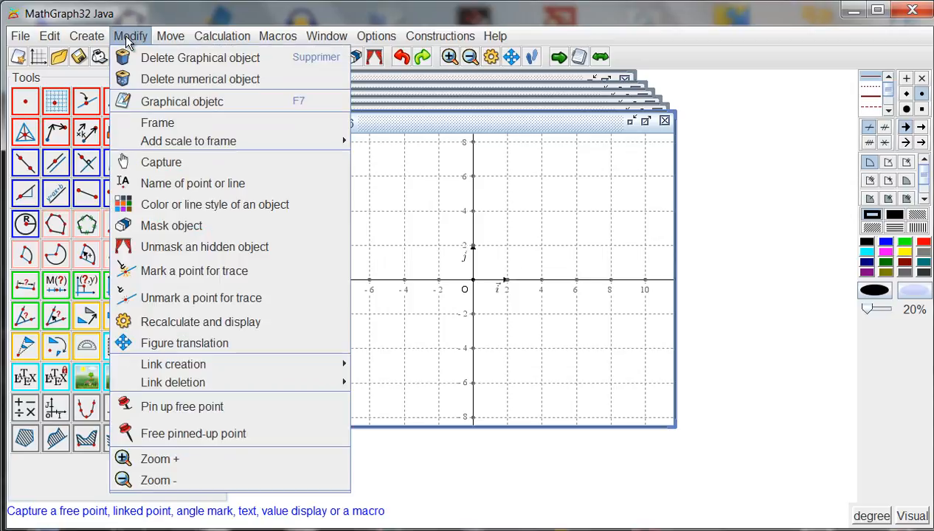
left_click(165, 124)
left_click(536, 242)
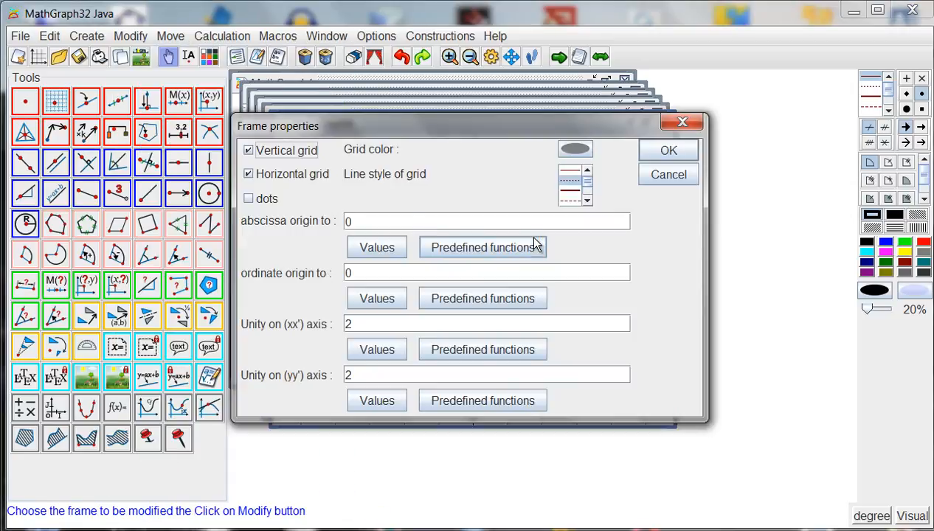
left_click(574, 150)
left_click(384, 257)
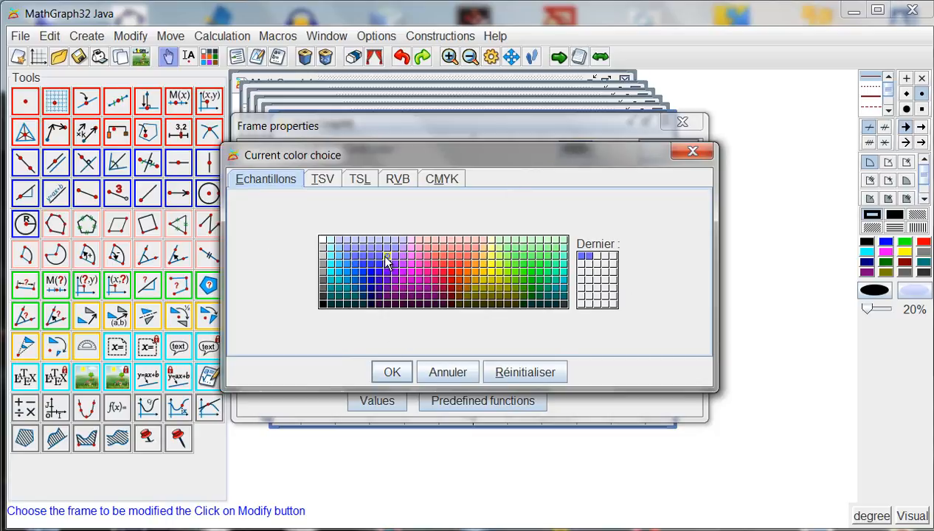
left_click(391, 372)
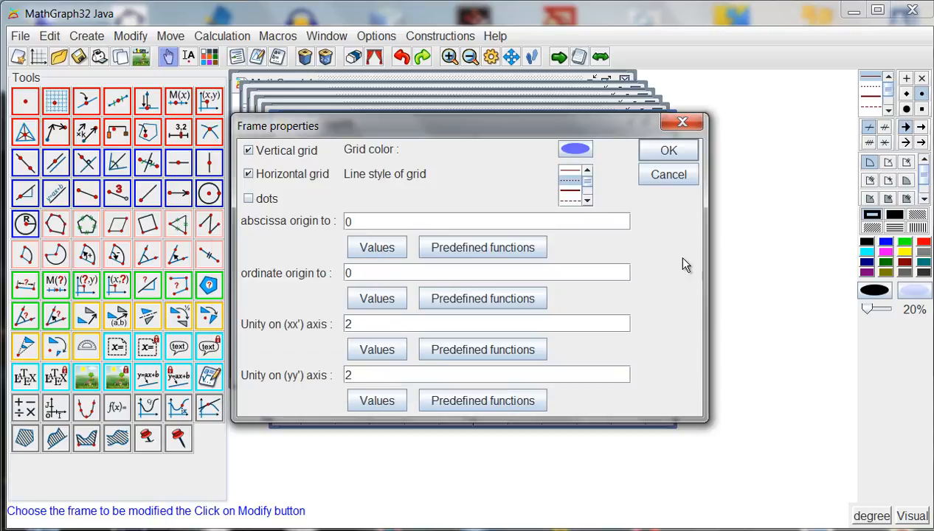
left_click(587, 200)
left_click(577, 197)
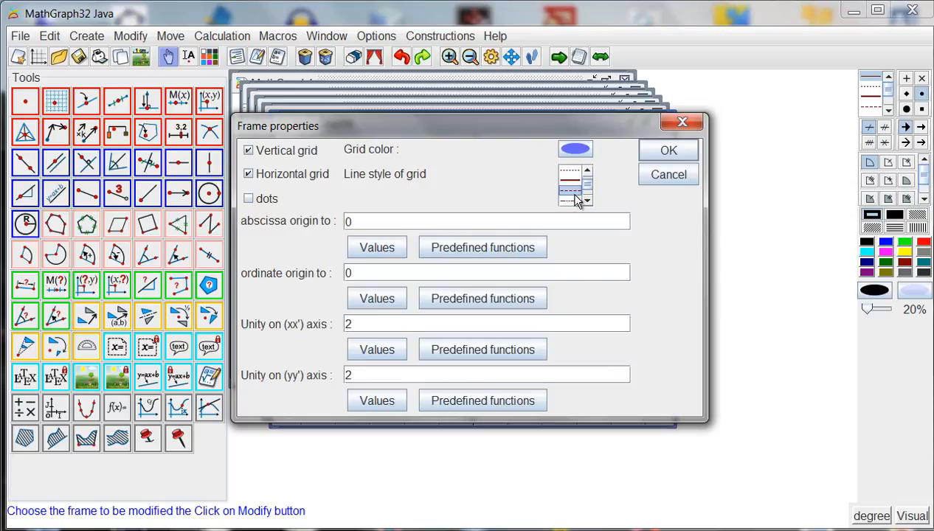
left_click(659, 151)
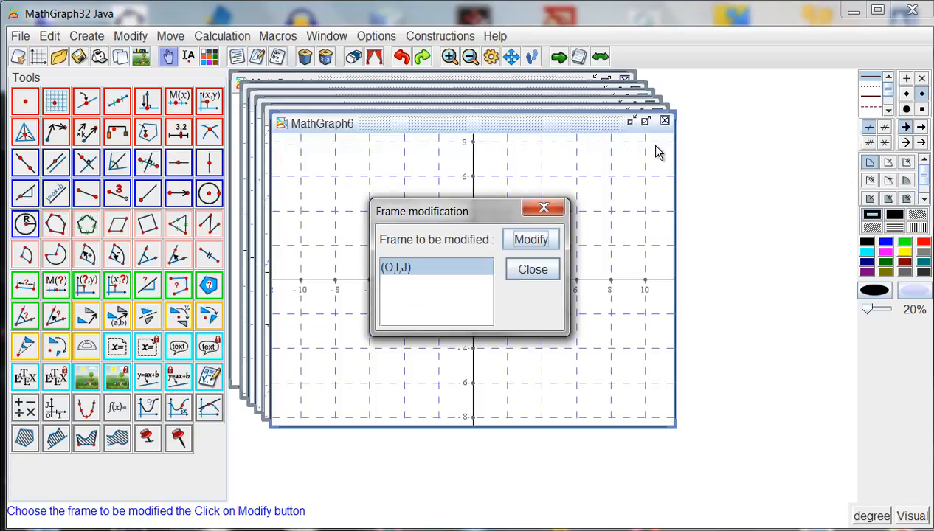
left_click(545, 272)
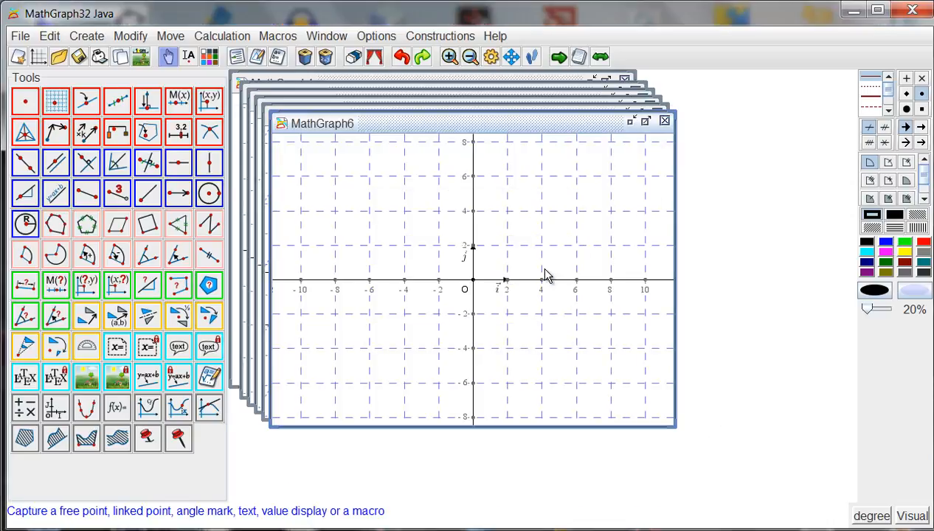
Create another new figure with an orthonormal frame and a dotted grid, without vectors.
left_click(38, 61)
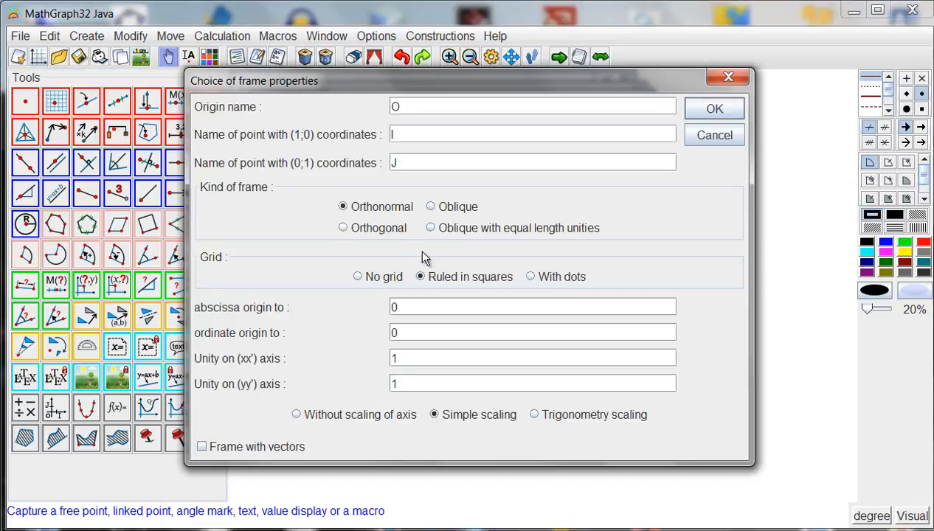
left_click(530, 277)
left_click(696, 113)
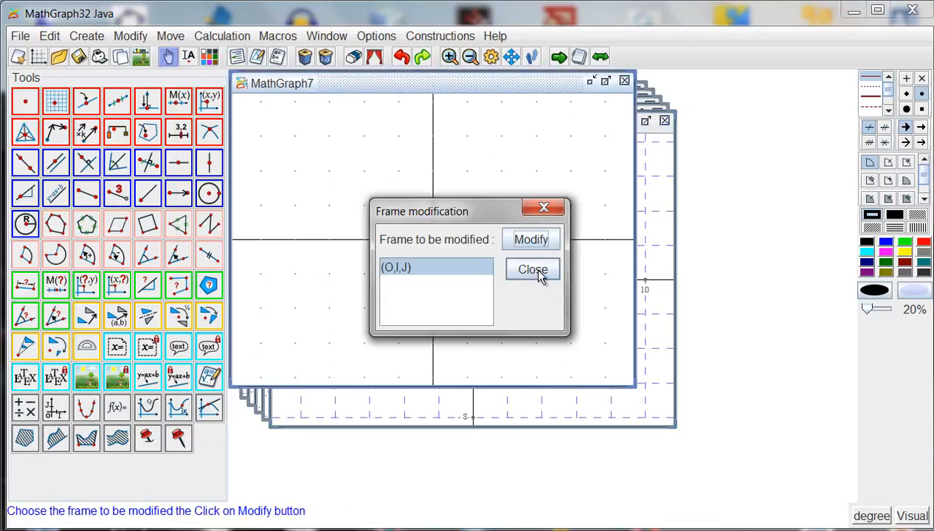
left_click(537, 271)
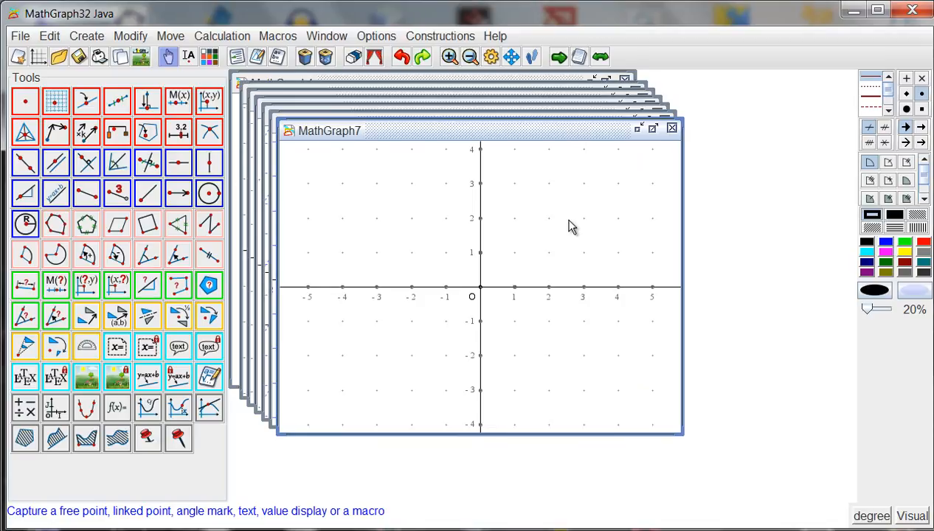
Add a point defined by its coordinates (2;3) in frame (O,I,J).
left_click(210, 101)
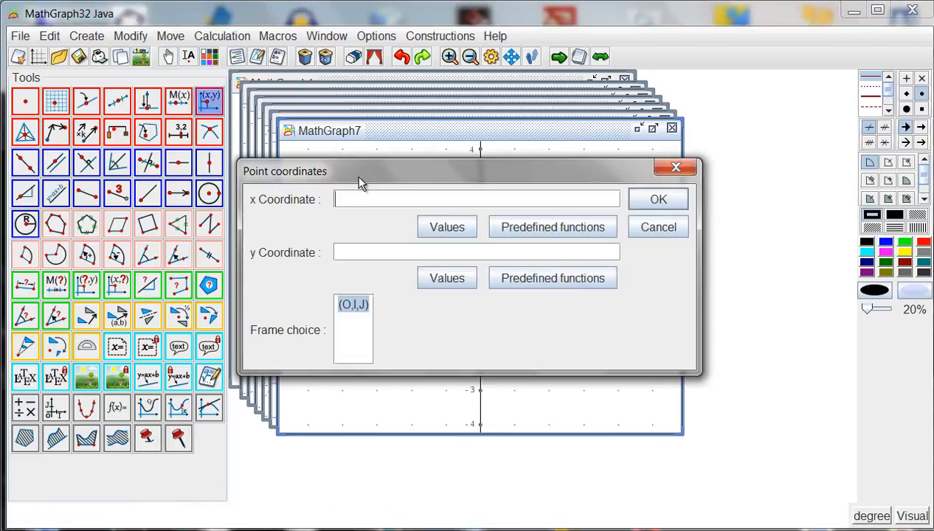
type("3")
left_click(657, 200)
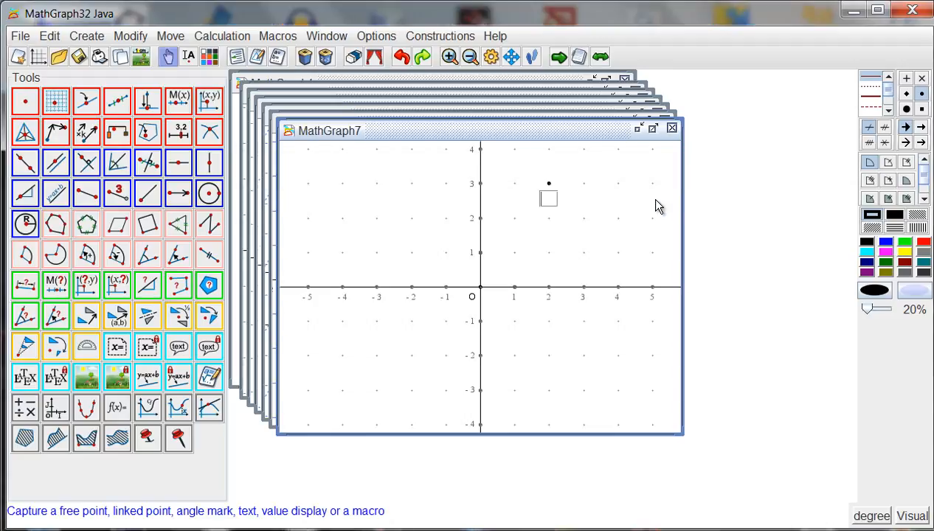
Change the coordinates of the point at (2;3) to x = sqrt(2) and y = sqrt(3).
left_click(258, 56)
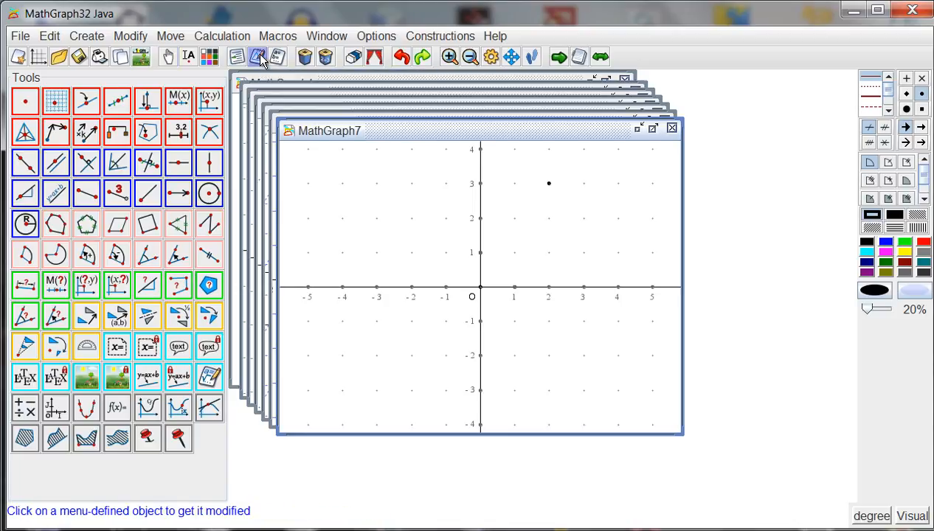
left_click(549, 185)
type("sqrt(2")
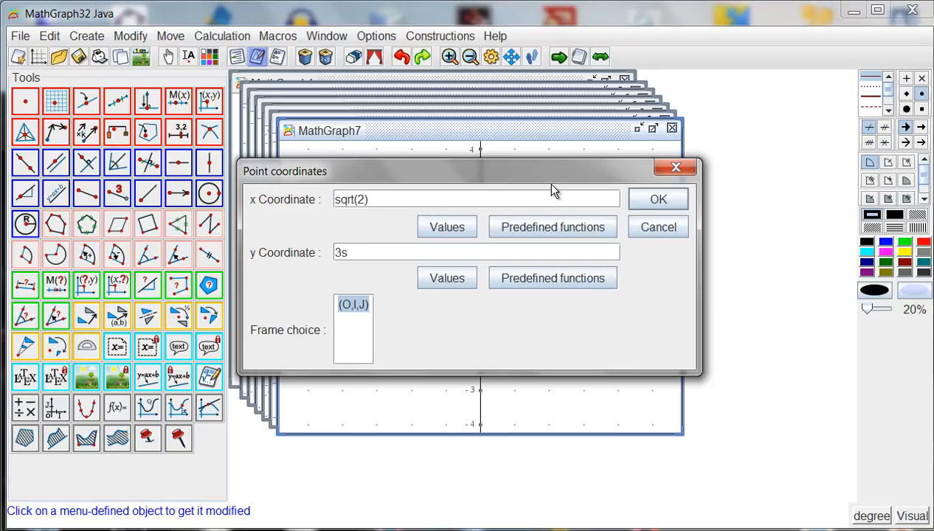
type("(")
left_click(343, 253)
key("BackSpace")
left_click(652, 199)
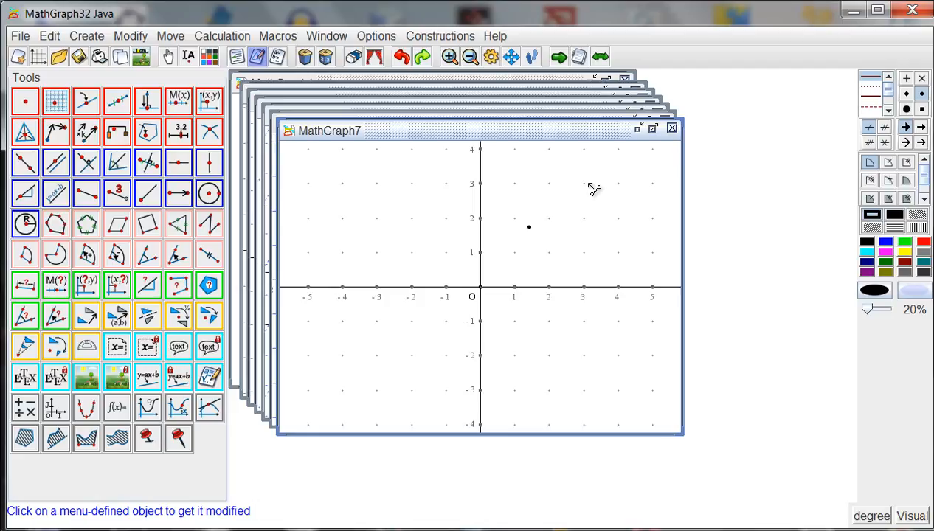
Add two points by coordinates in frame (O,I,J): (sqrt(2);0) on the x axis and (0;sqrt(3)) on the y axis.
left_click(211, 102)
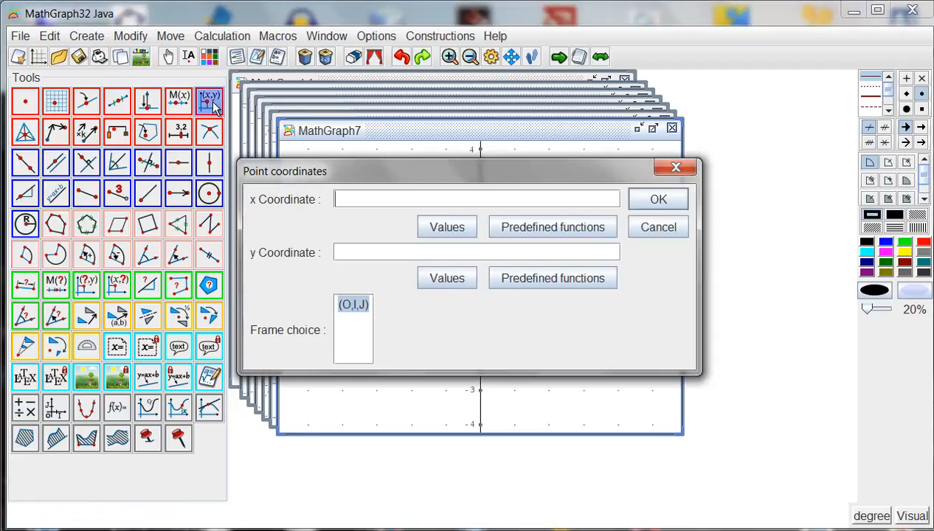
type("sqrt(2à")
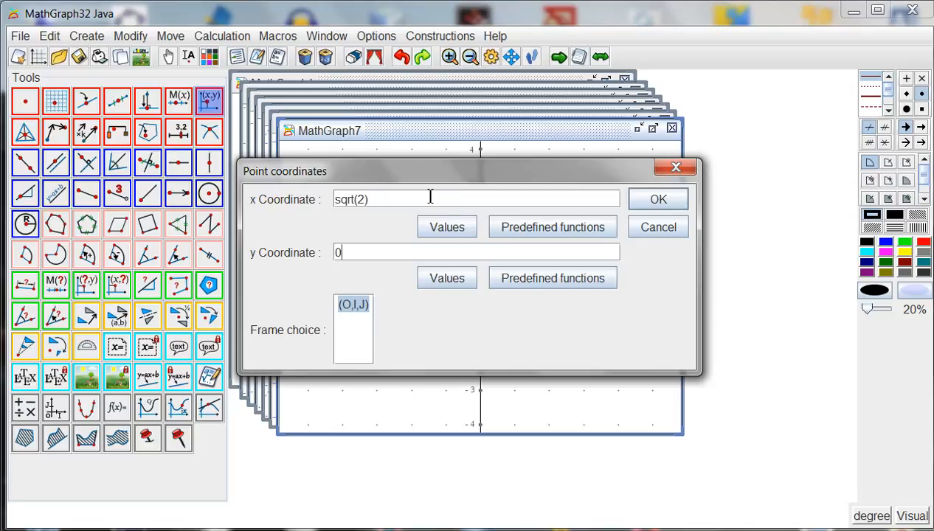
left_click(639, 204)
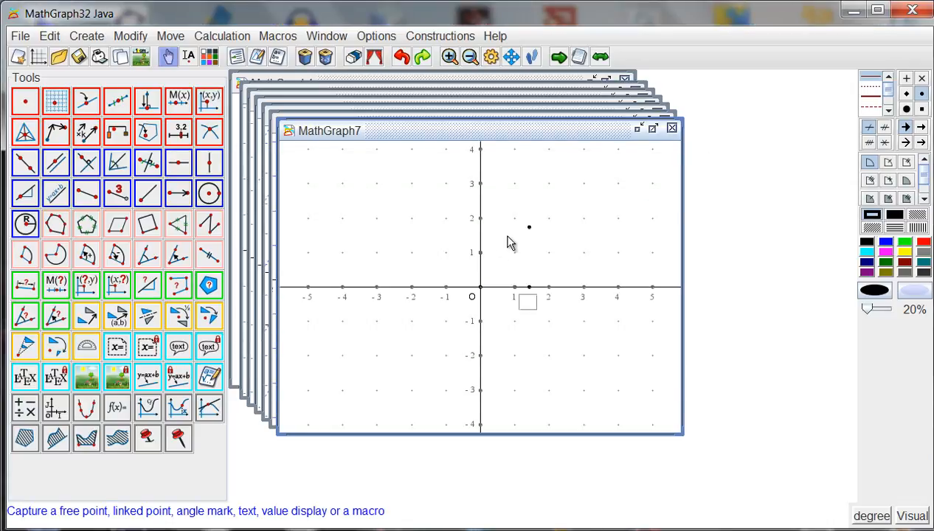
left_click(208, 102)
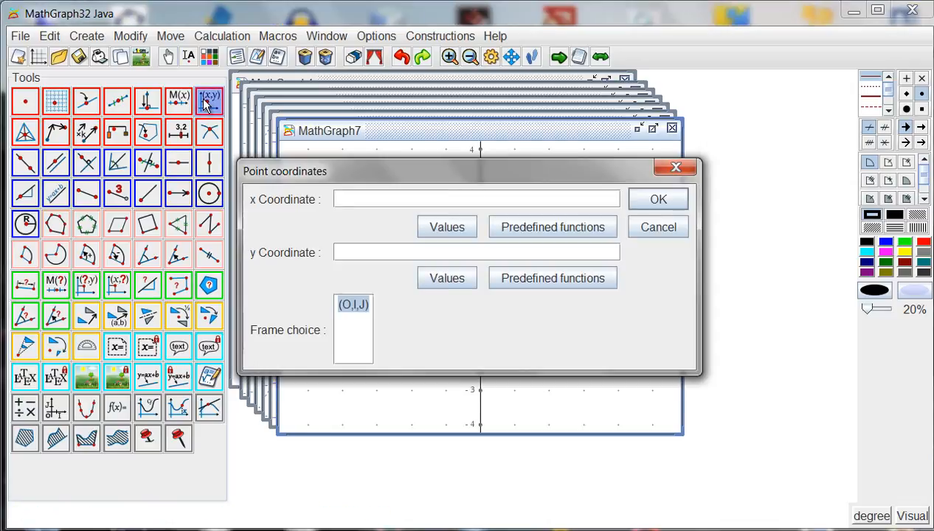
type("sqrt(3")
left_click(663, 205)
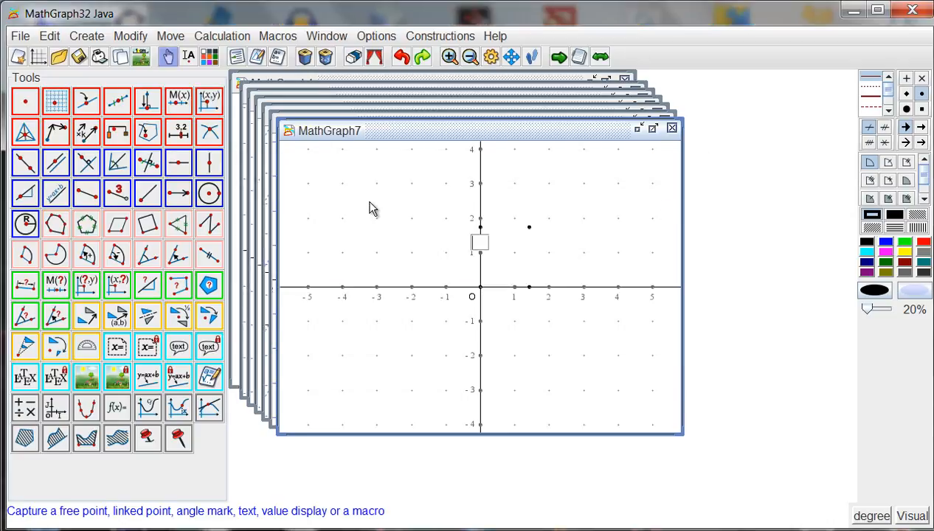
Draw dotted segments joining the point (sqrt(2);sqrt(3)) to its projection points on the x axis and the y axis.
left_click(87, 193)
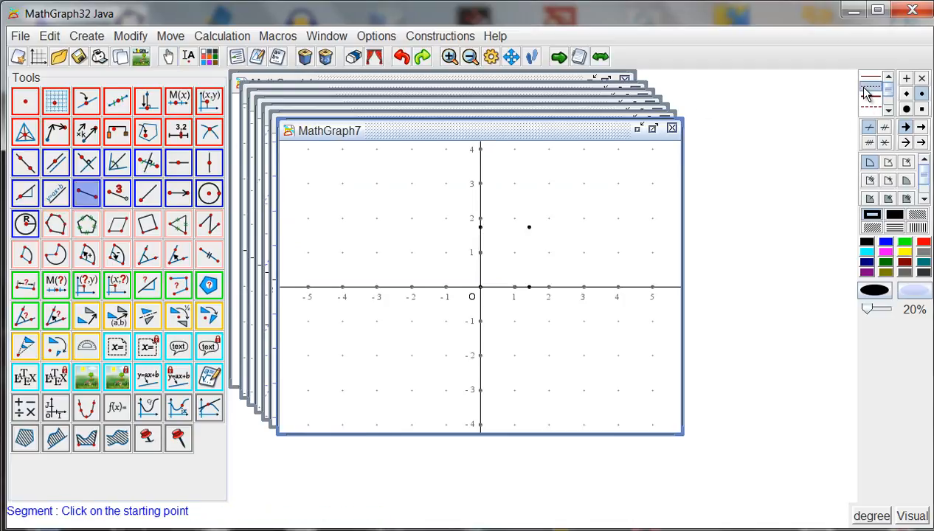
left_click(529, 287)
left_click(528, 227)
left_click(529, 227)
left_click(480, 228)
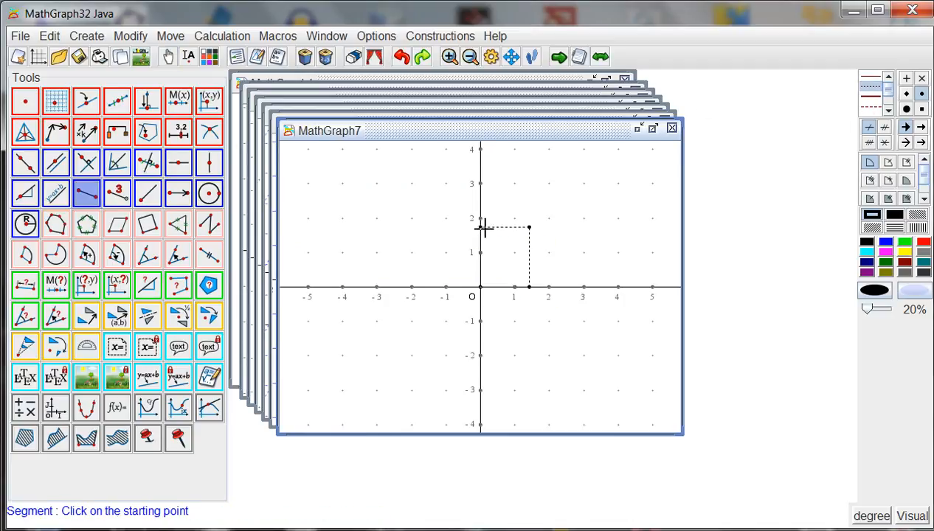
Link a LaTeX label \sqrt{2} with background erase to the projection point on the x axis.
left_click(59, 386)
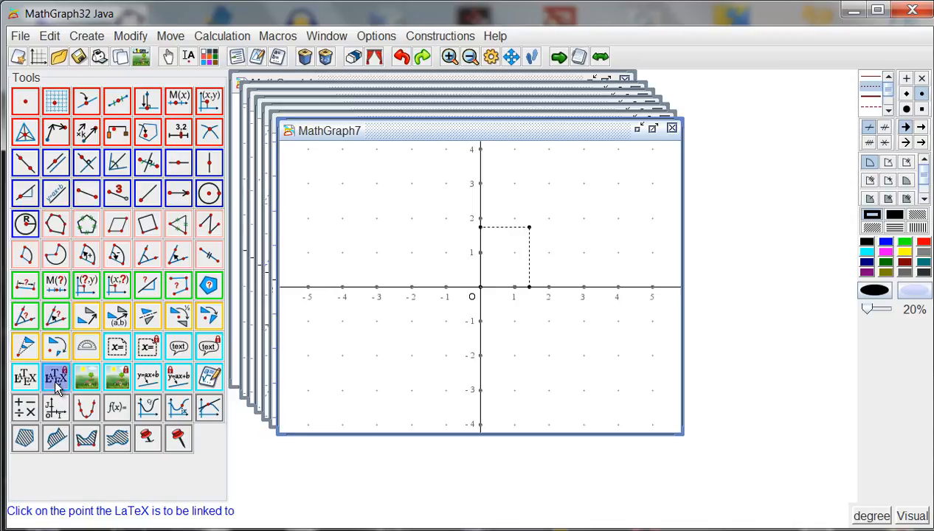
left_click(530, 287)
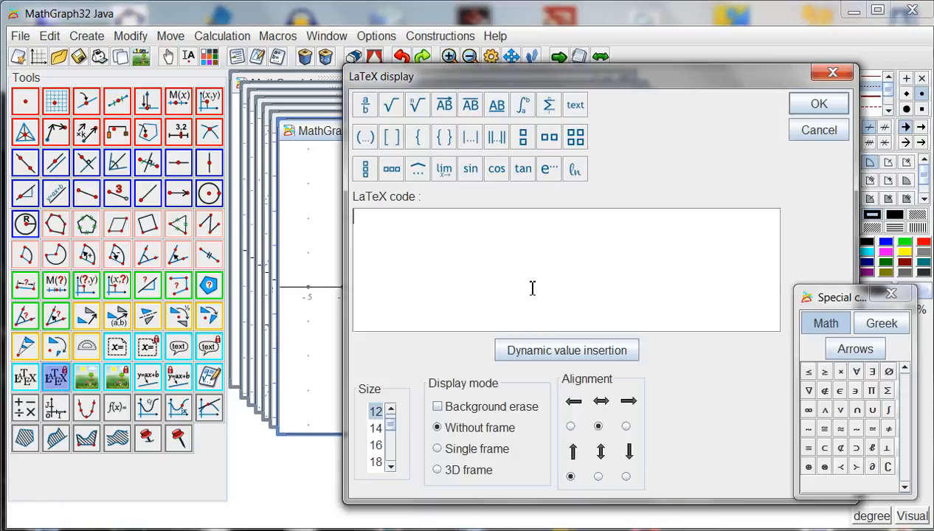
left_click(390, 107)
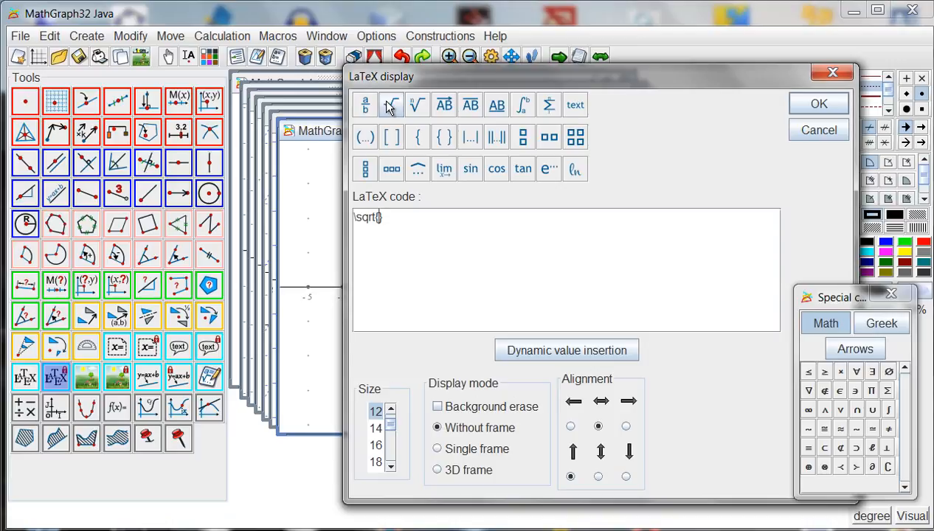
type("2")
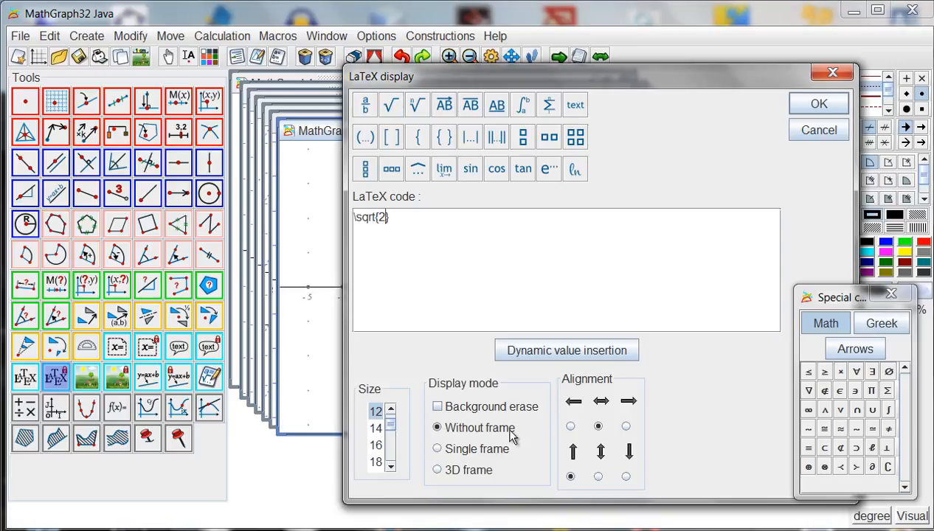
left_click(488, 411)
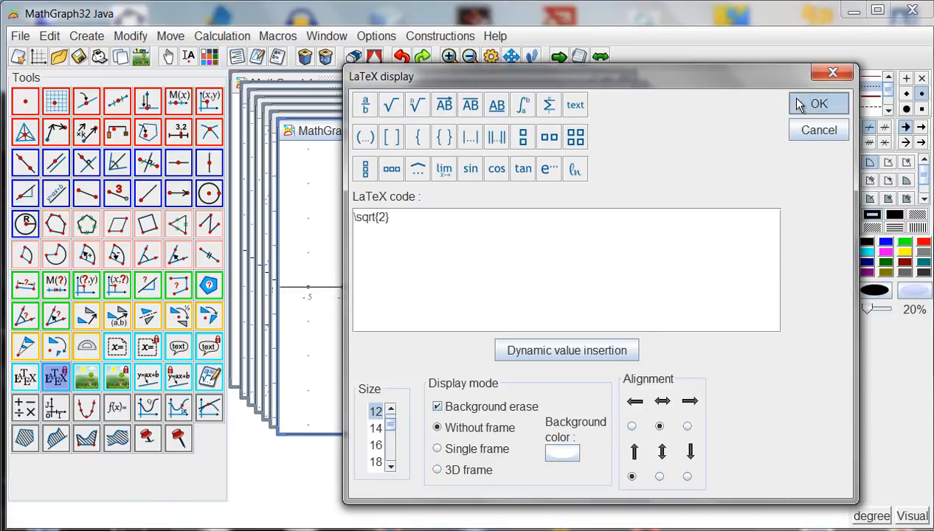
left_click(801, 104)
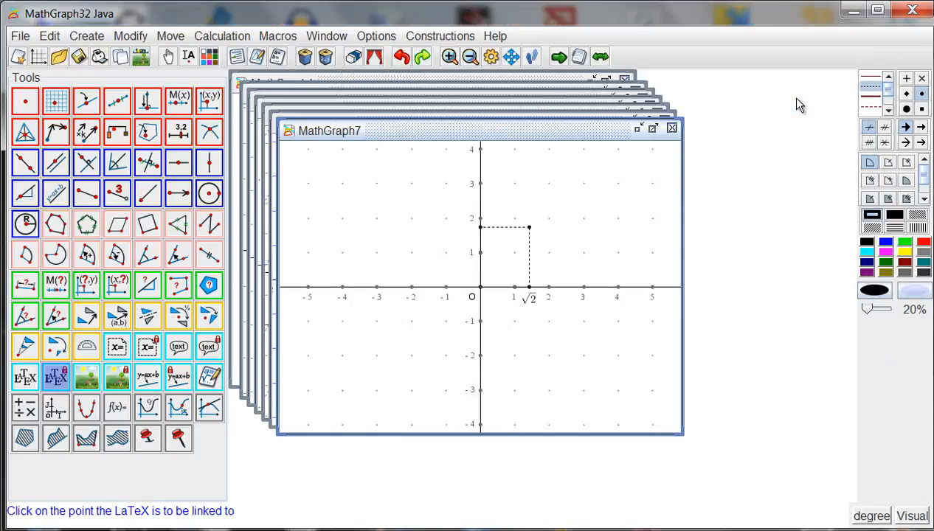
Link a LaTeX label \sqrt{3}, aligned right and vertically centred, to the projection point on the y axis.
left_click(480, 230)
left_click(389, 108)
type("3")
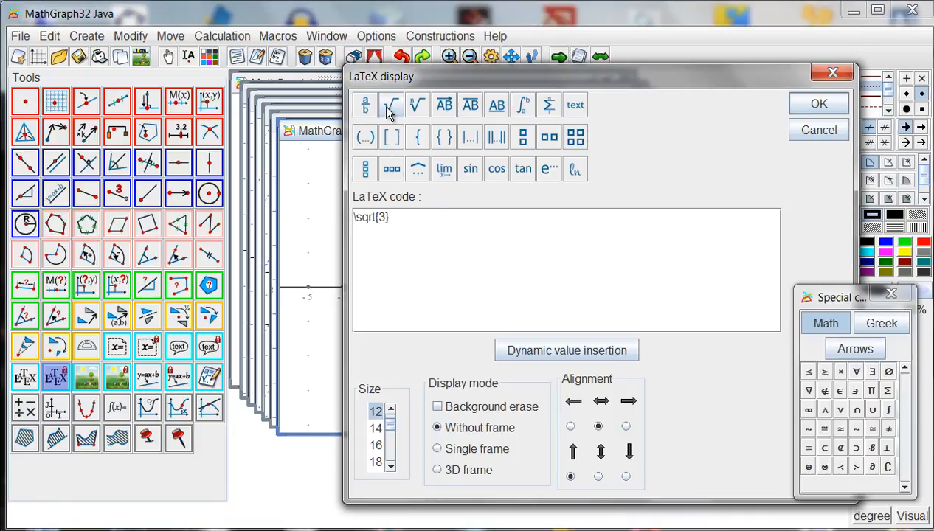
left_click(625, 427)
left_click(598, 476)
left_click(798, 110)
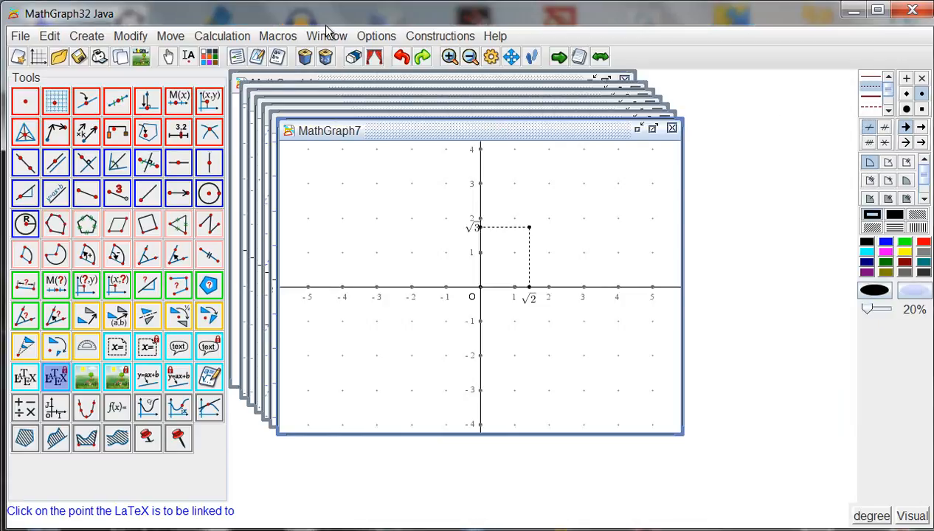
Move the √3 label slightly away from the y axis and nudge the √2 label below the x axis.
left_click(168, 56)
left_click_drag(473, 233, 463, 225)
left_click_drag(533, 304, 529, 308)
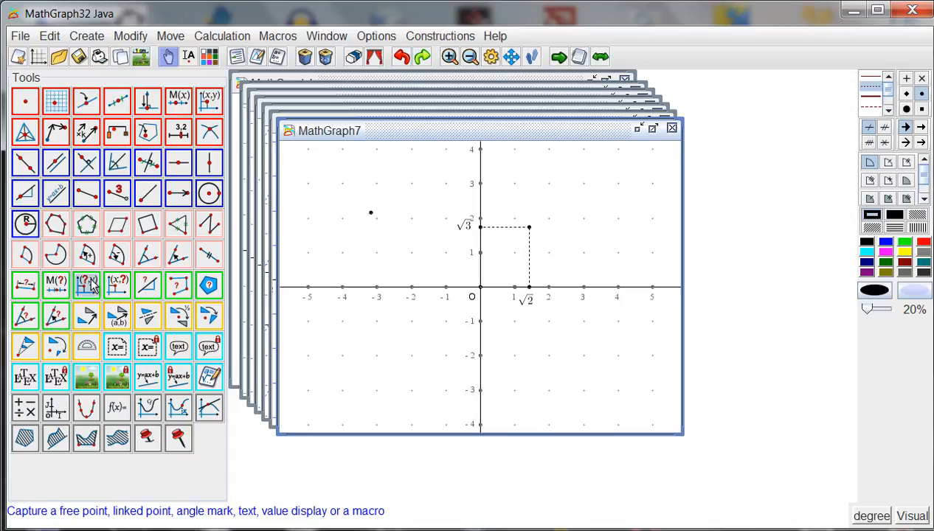
Try to measure the x and y coordinates of the unnamed free point in frame (O,I,J).
left_click(88, 285)
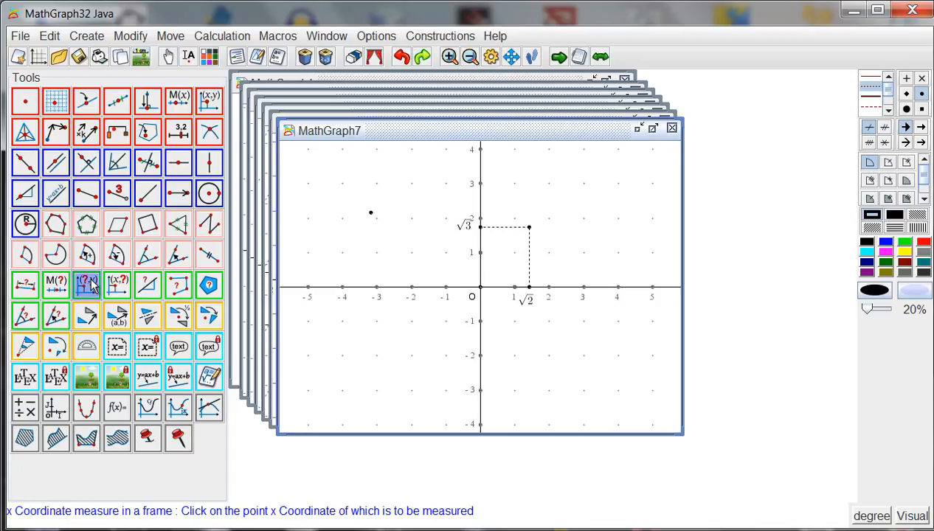
left_click(373, 214)
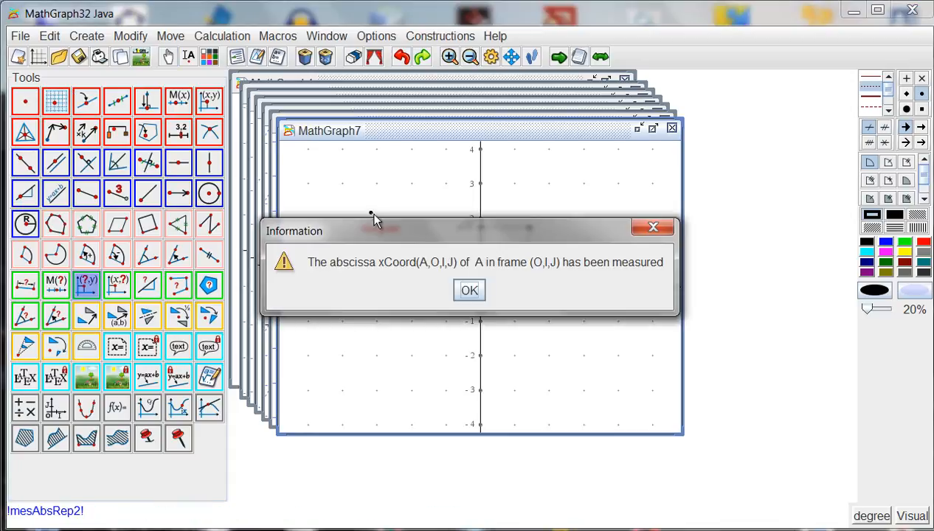
left_click(469, 290)
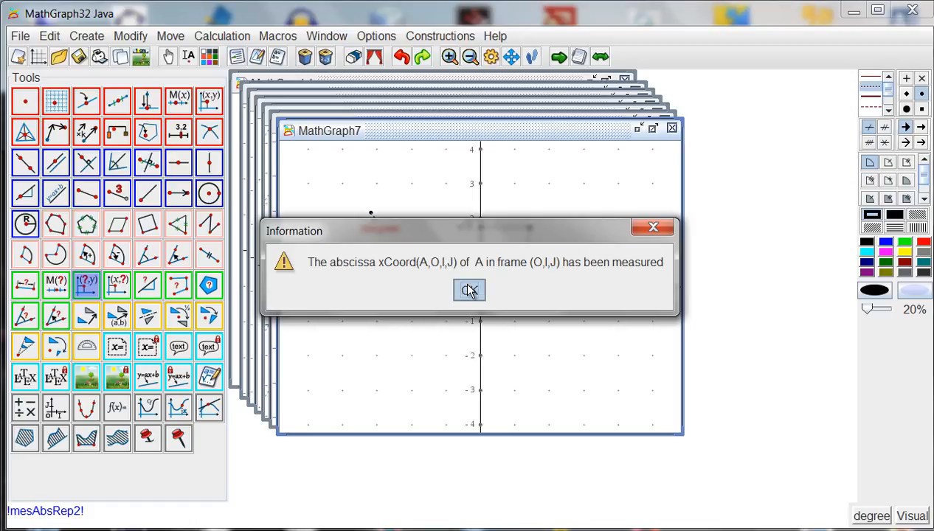
left_click(115, 289)
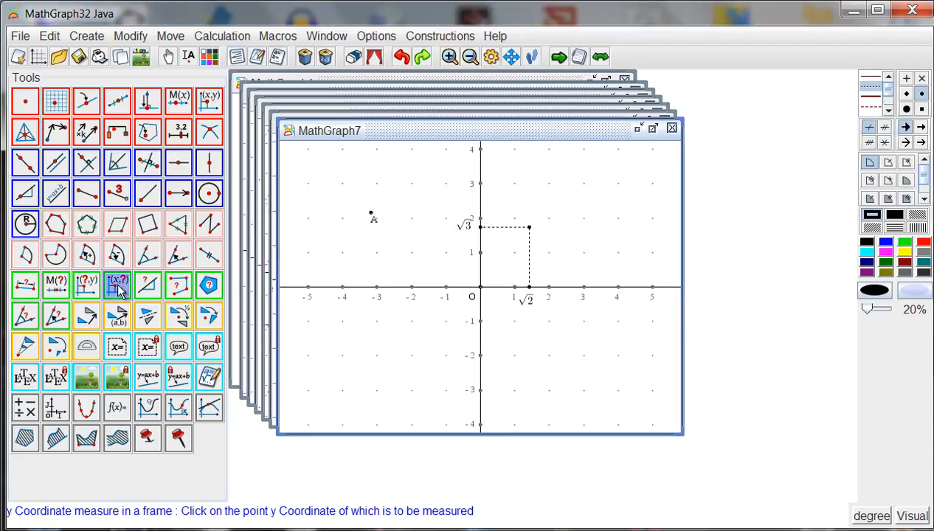
left_click(373, 215)
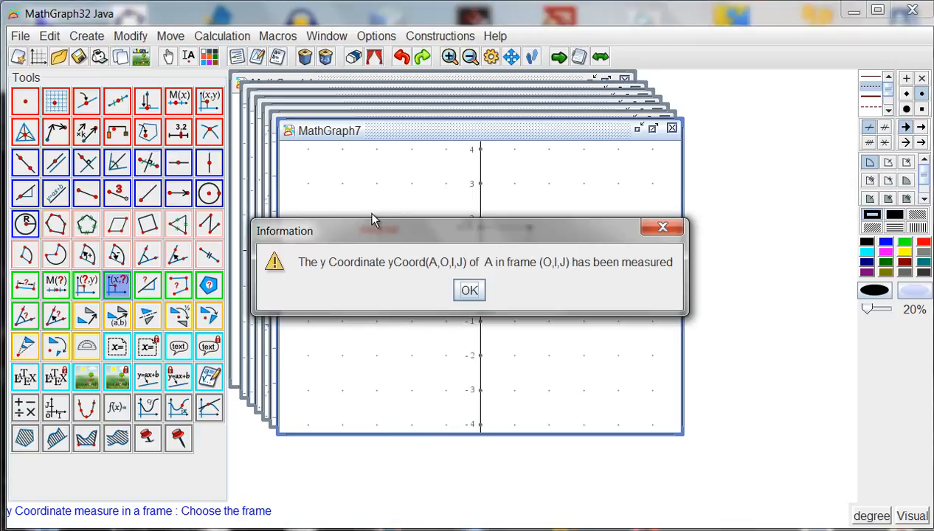
left_click(467, 289)
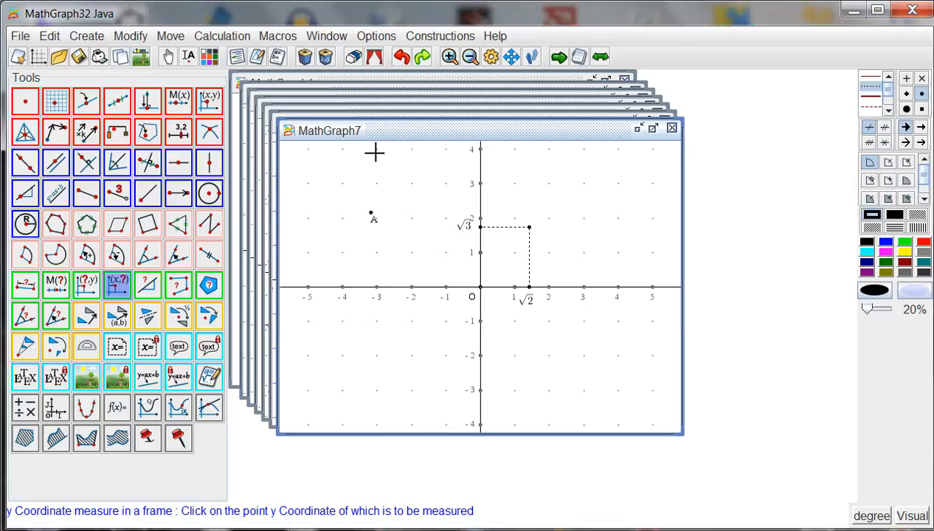
left_click(399, 58)
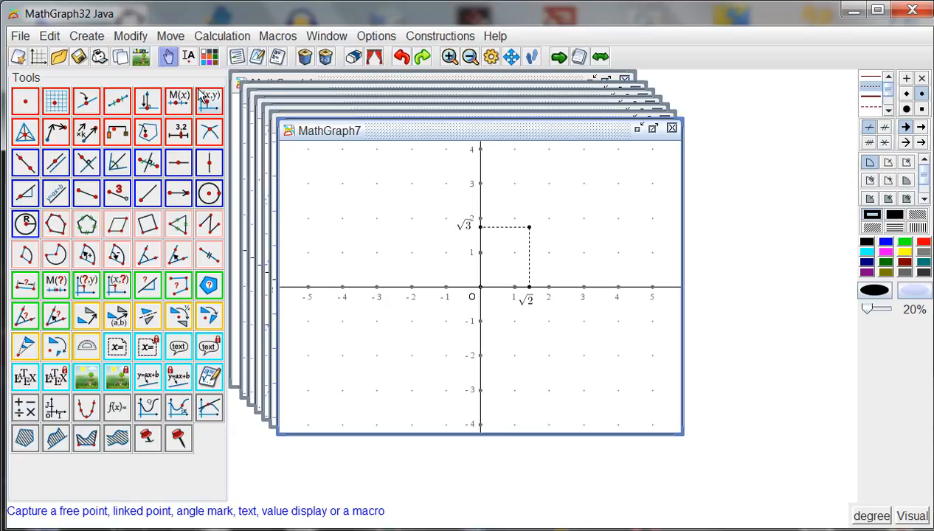
Create a free point at about (-3.3;2.2) and name it M.
left_click(25, 102)
left_click(366, 212)
type("M")
key("Return")
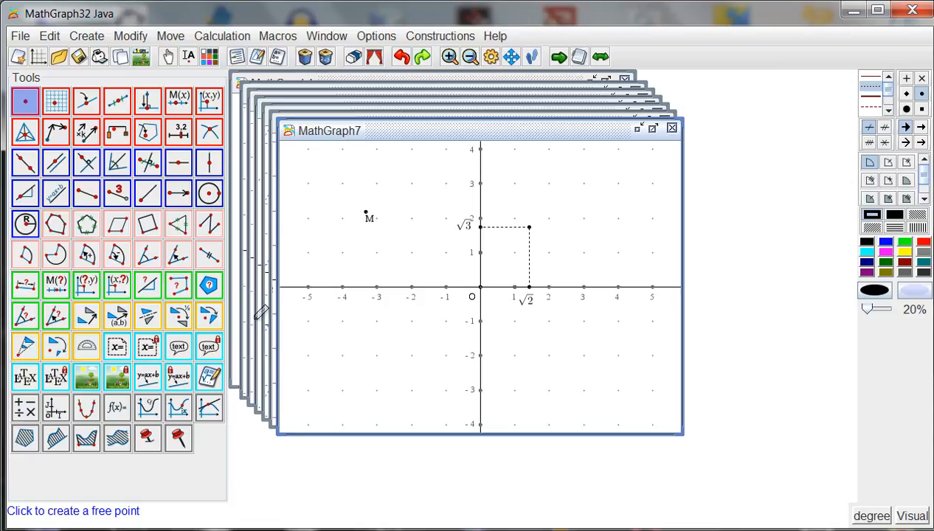
Measure the x coordinate and the y coordinate of point M in frame (O,I,J).
left_click(86, 285)
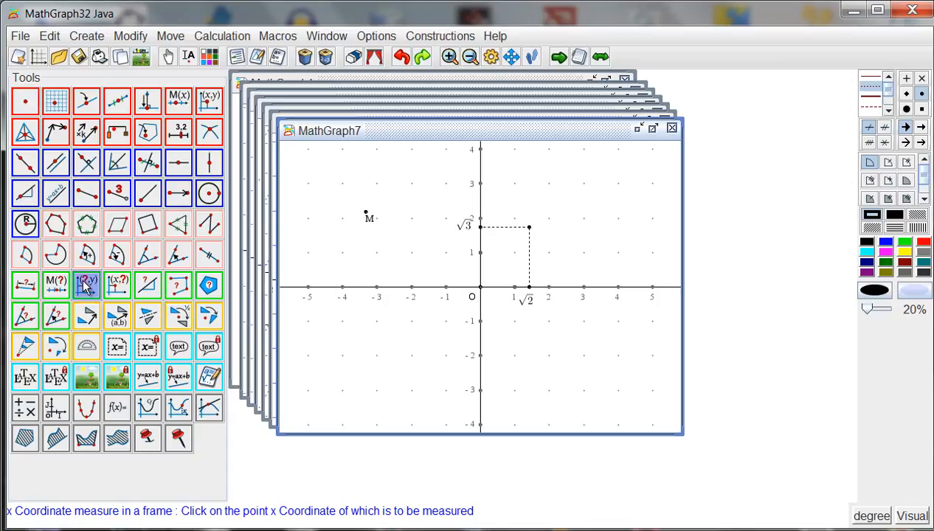
left_click(366, 212)
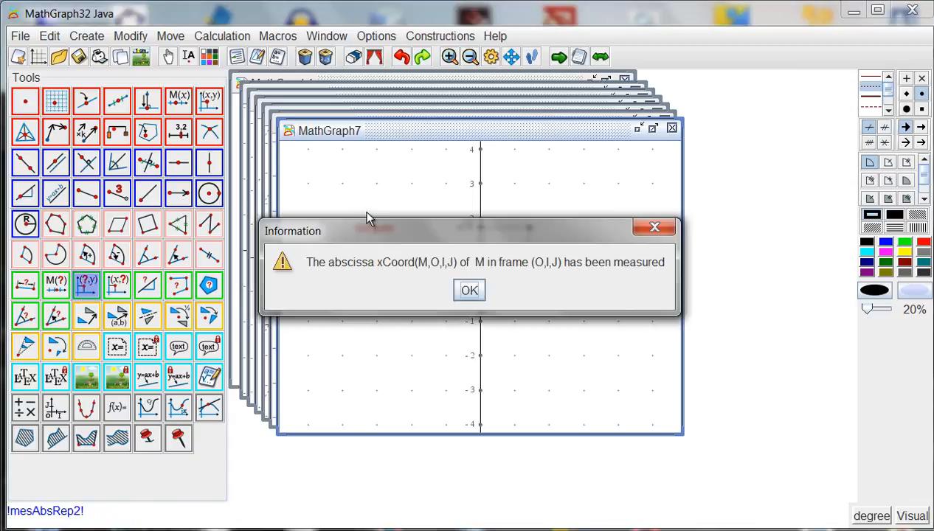
left_click(469, 290)
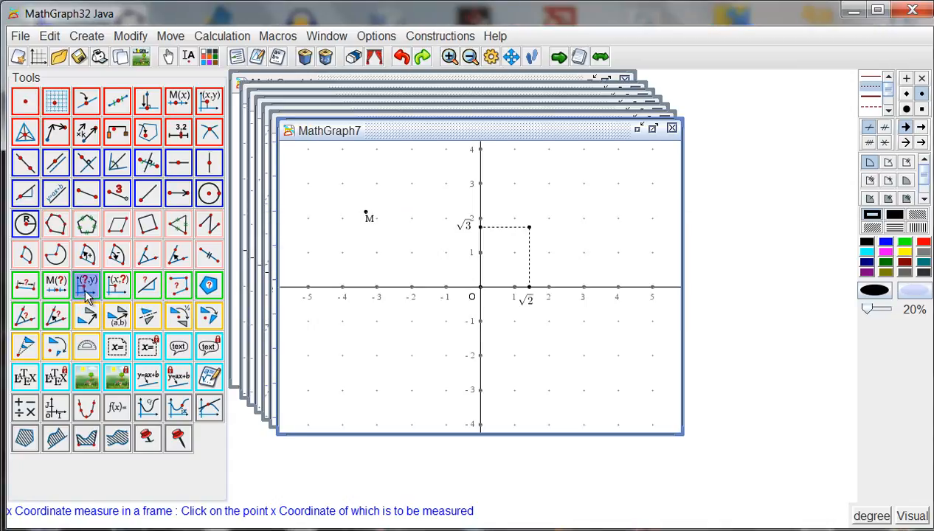
left_click(116, 286)
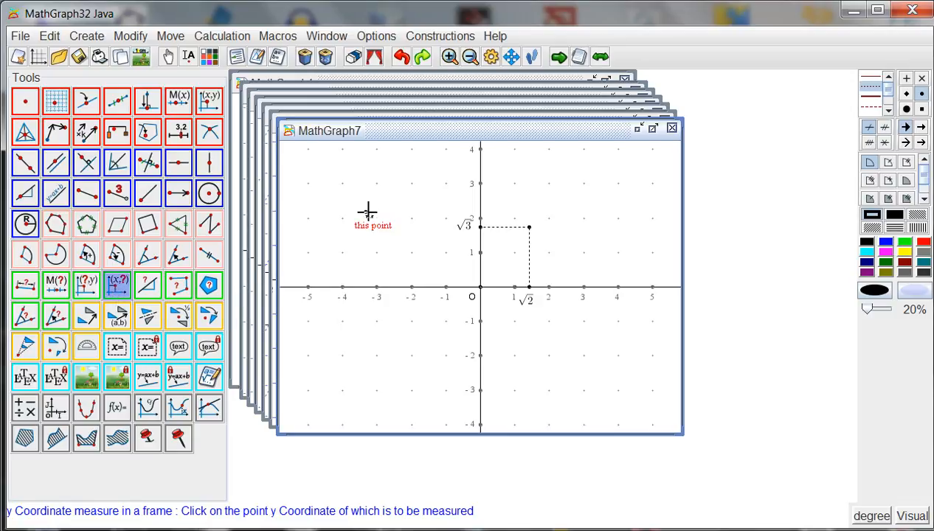
left_click(365, 213)
left_click(467, 289)
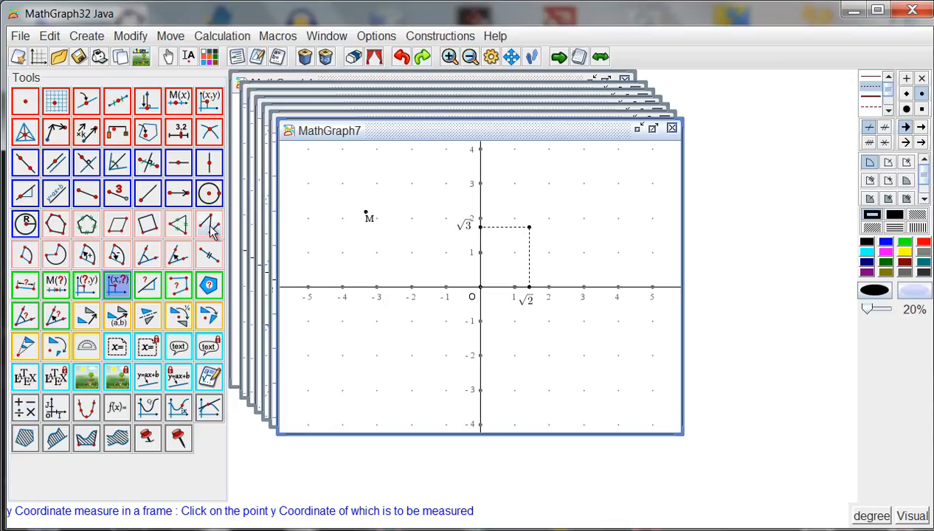
Add a free value display of xCoord(M,O,I,J) in the figure's upper-left corner with 3 digits, starting string "$x = " and following string "$".
left_click(119, 349)
left_click(290, 153)
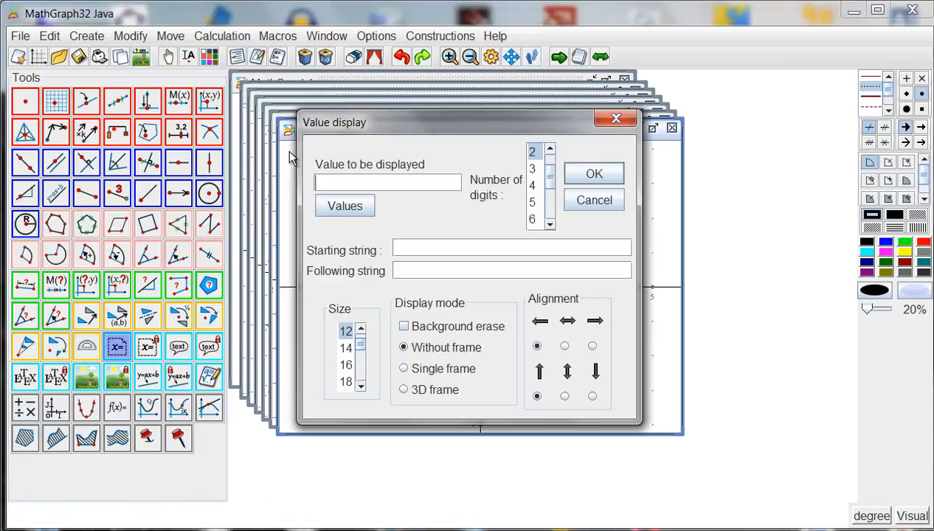
left_click(360, 210)
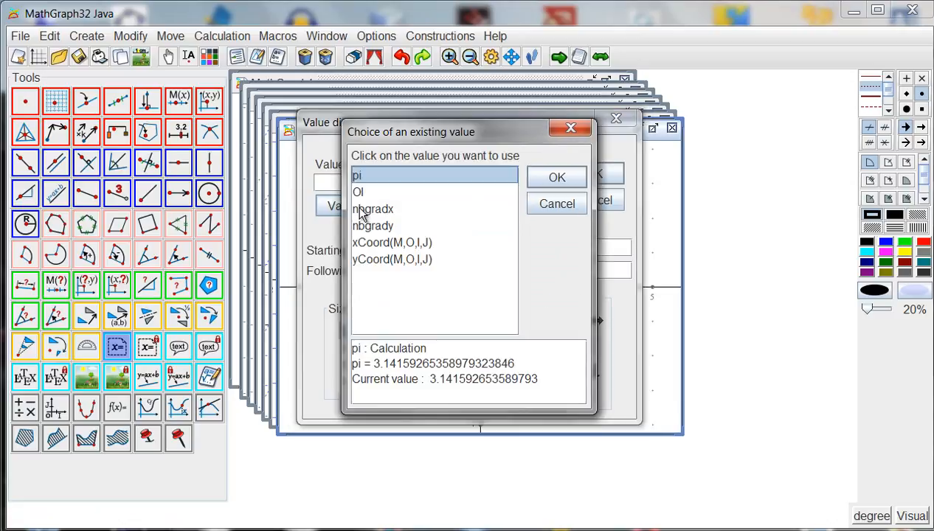
left_click(384, 242)
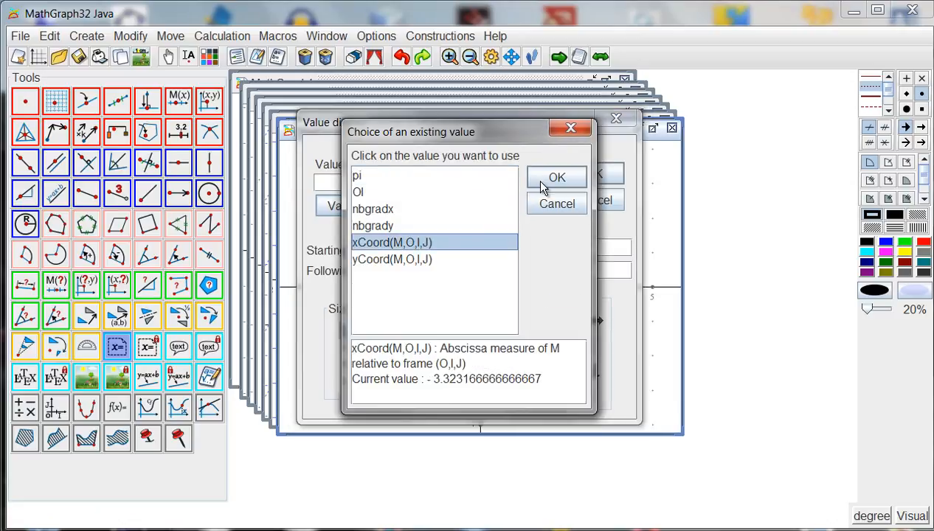
left_click(542, 184)
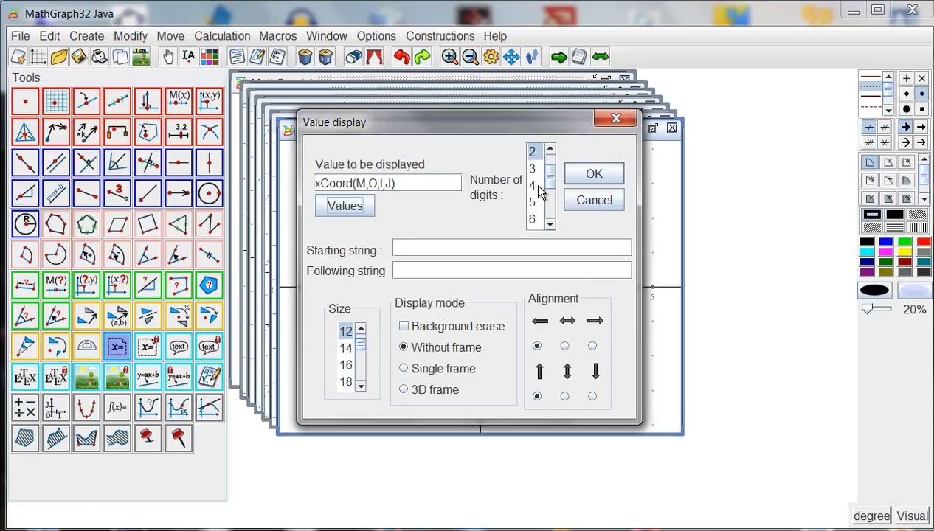
left_click(533, 170)
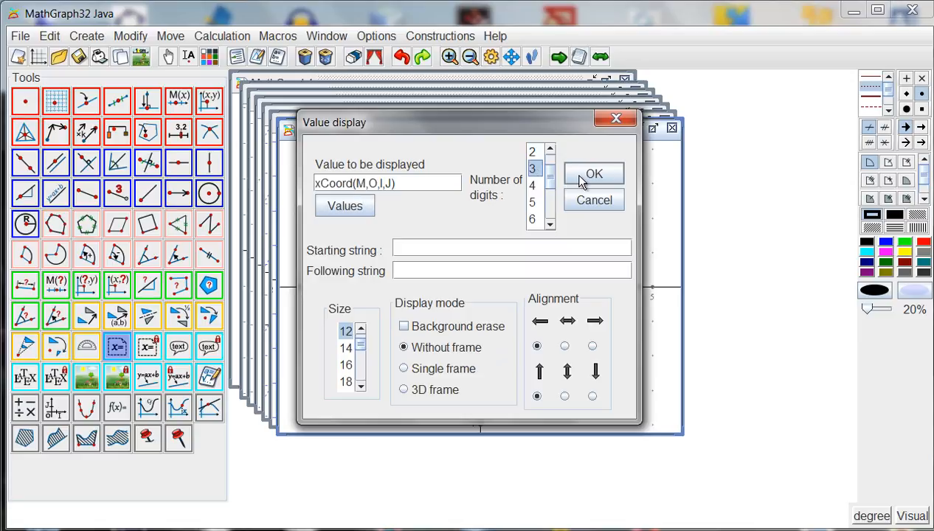
left_click(434, 248)
type("x =")
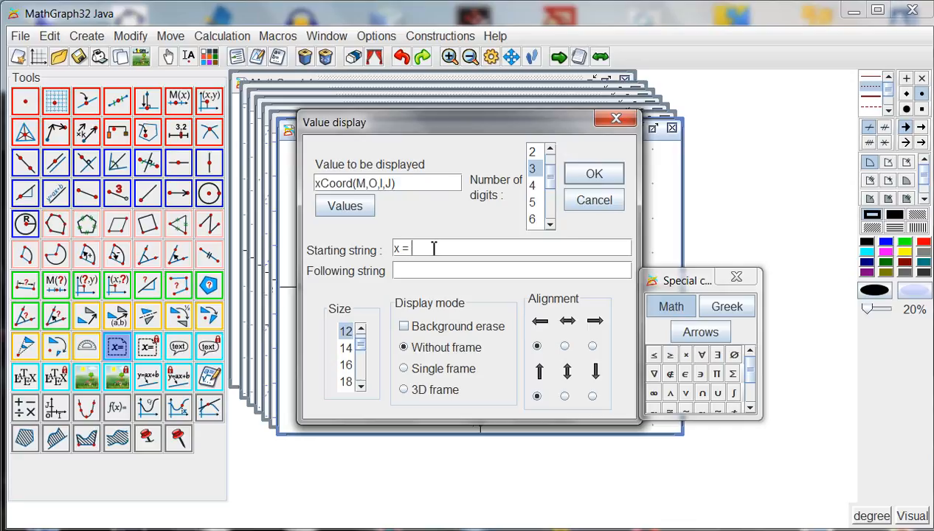
left_click(396, 249)
type("$")
left_click(417, 270)
type("$")
left_click(594, 174)
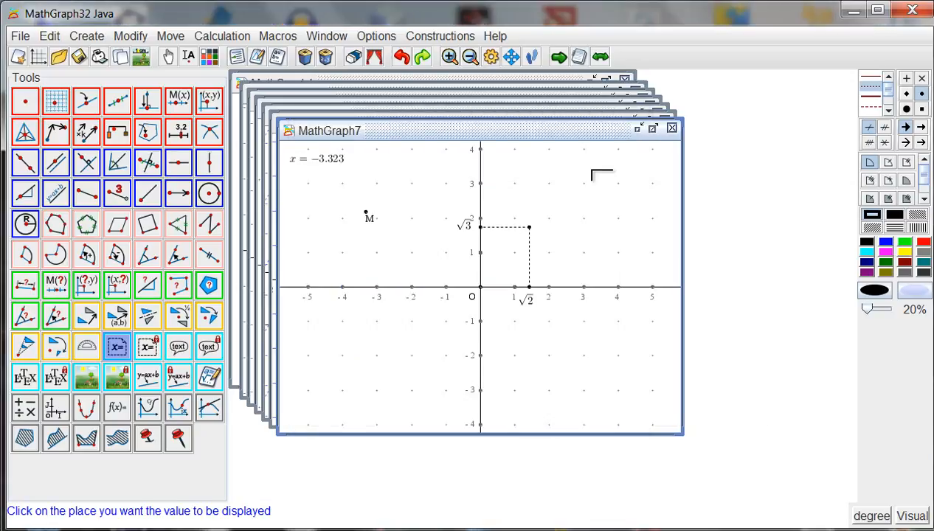
Add a free value display of yCoord(M,O,I,J) below the x value with 3 digits, starting string "$ y =" and following string "$".
left_click(287, 176)
left_click(340, 206)
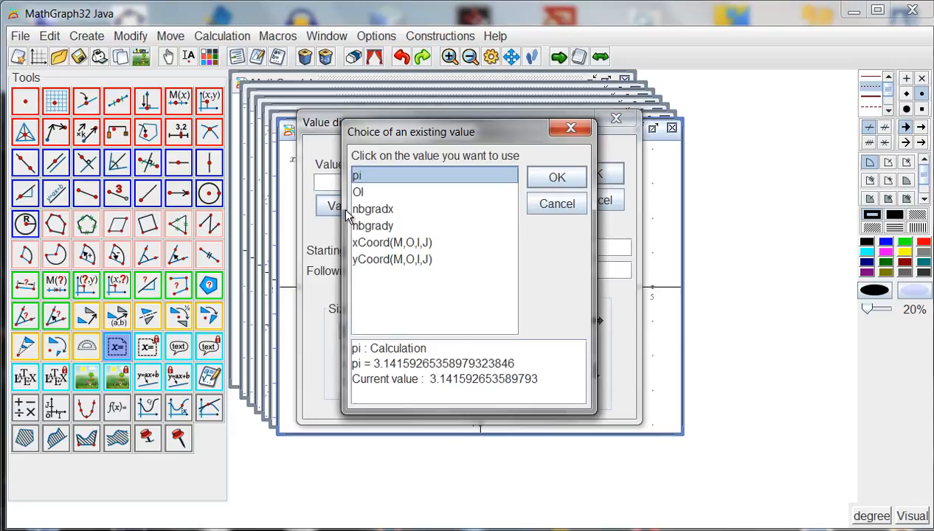
left_click(370, 259)
left_click(546, 179)
left_click(534, 170)
left_click(450, 247)
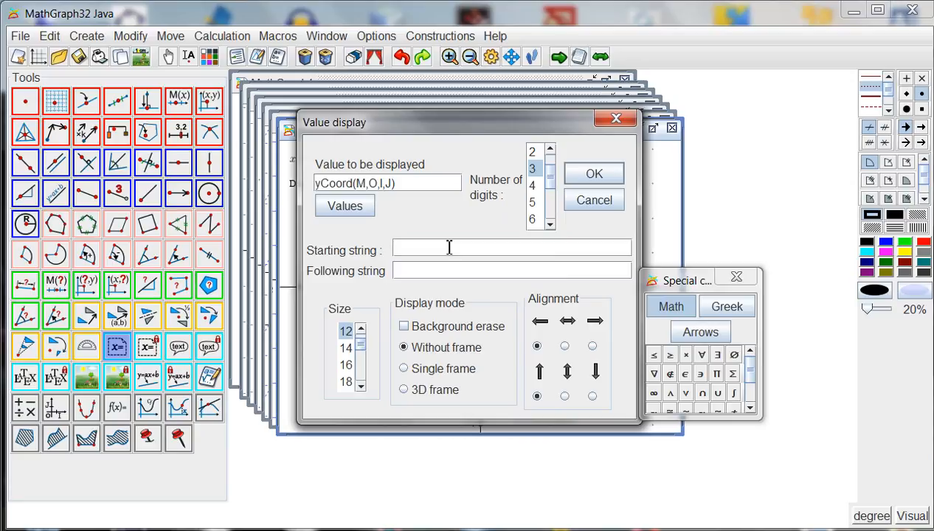
type("$ y =")
left_click(440, 275)
type("$")
left_click(594, 172)
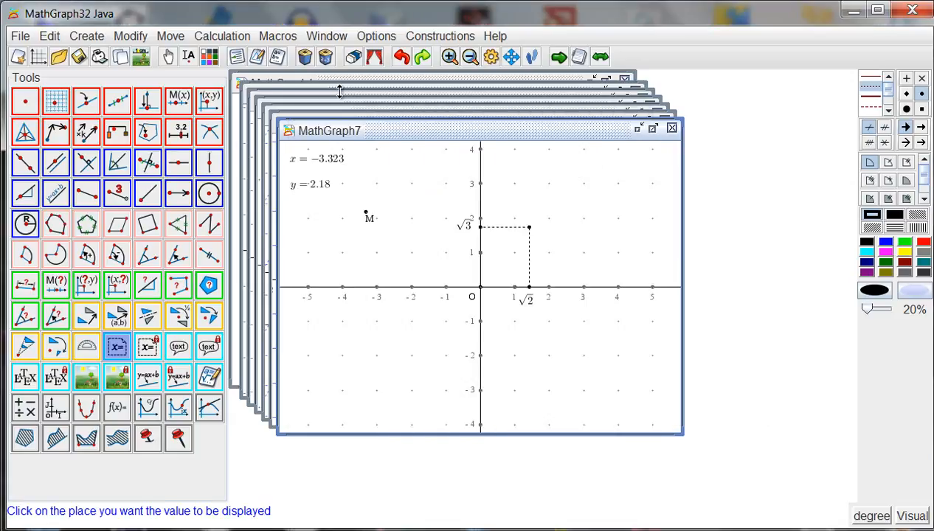
Move point M up and to the right, to about (-2.7;2.6).
left_click(169, 57)
left_click_drag(369, 219, 387, 205)
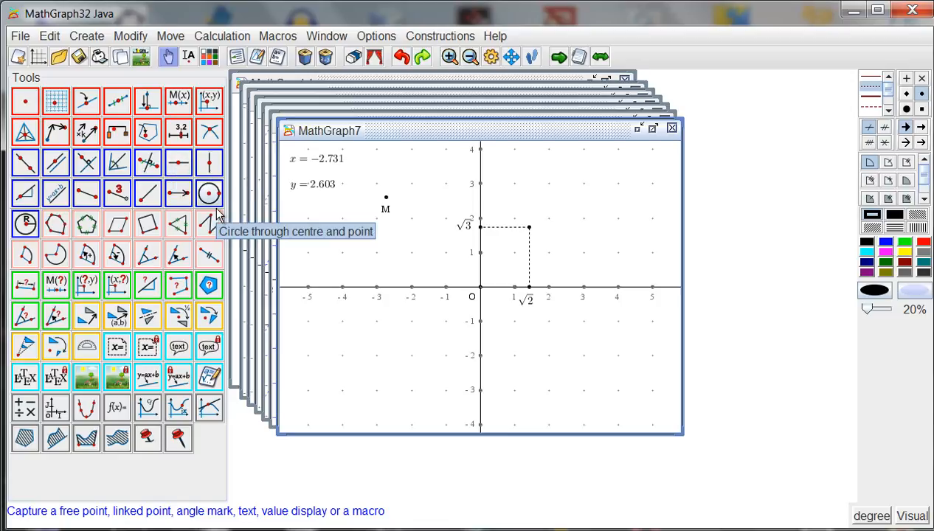
Create a line through equation y=1/3*x+2 in frame (O,I,J).
left_click(56, 193)
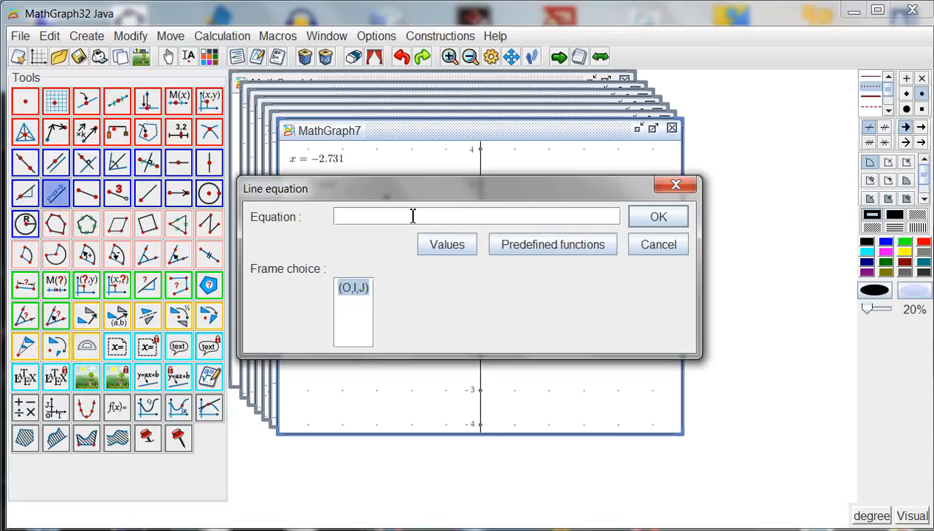
type("y=1/3*x+2")
key("Return")
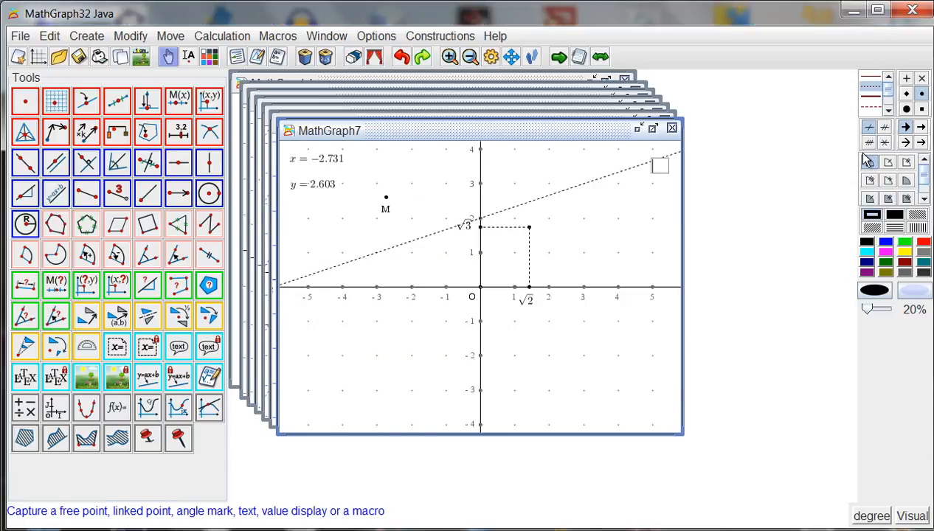
Restyle the new slanted line with a thick solid stroke in blue.
left_click(873, 98)
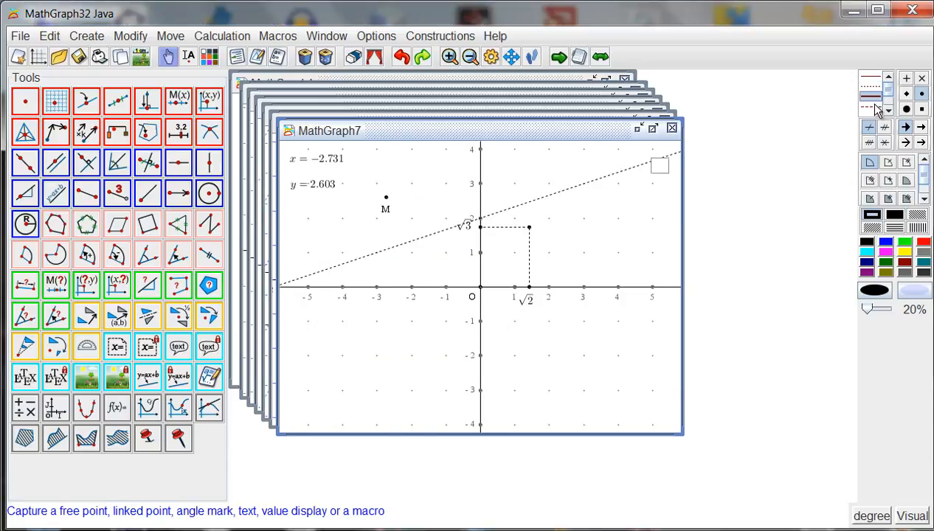
left_click(887, 245)
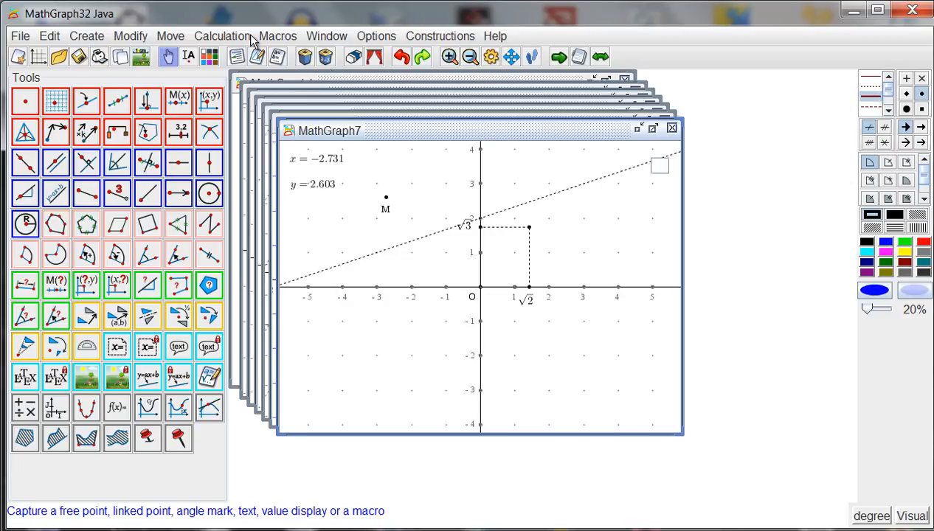
left_click(209, 56)
left_click(548, 203)
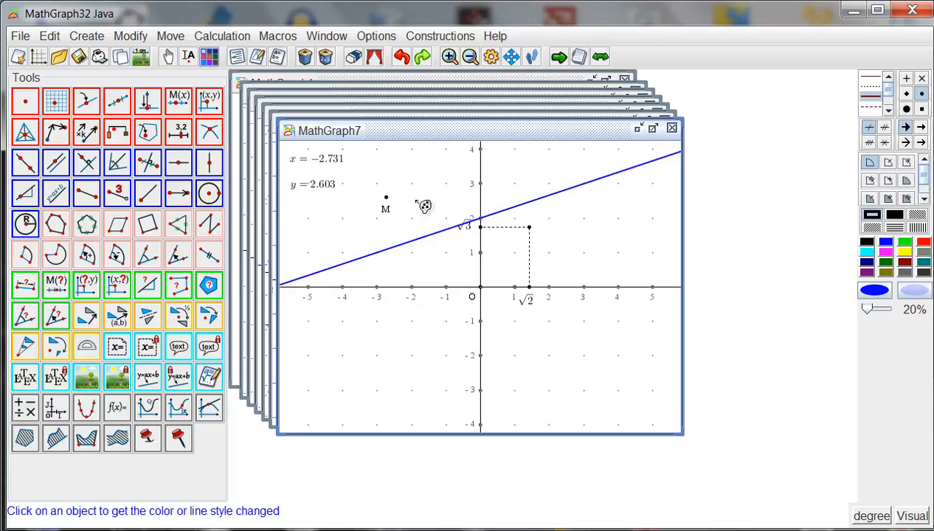
Change the blue line's equation to x=3 in frame (O,I,J).
left_click(257, 56)
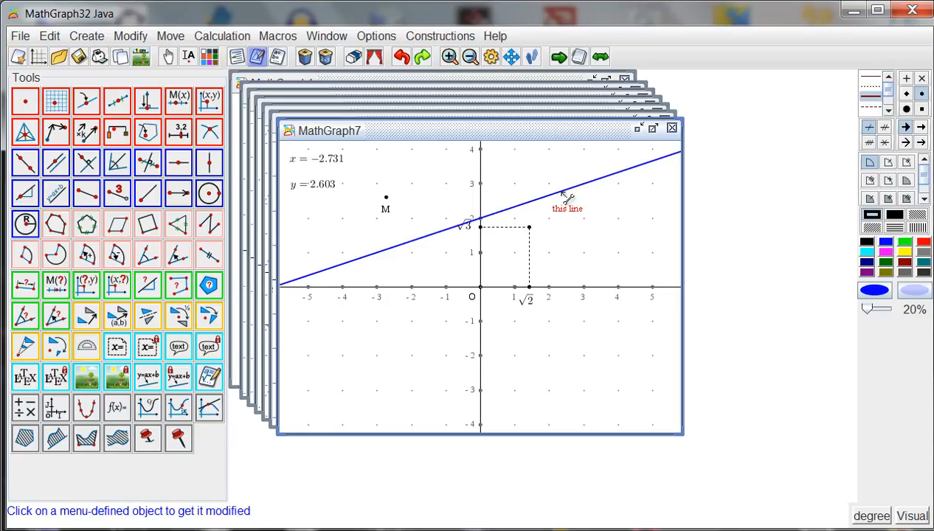
left_click(560, 194)
key("BackSpace")
key("BackSpace")
key("BackSpace")
key("BackSpace")
key("BackSpace")
key("BackSpace")
key("BackSpace")
key("BackSpace")
key("BackSpace")
type("x=3")
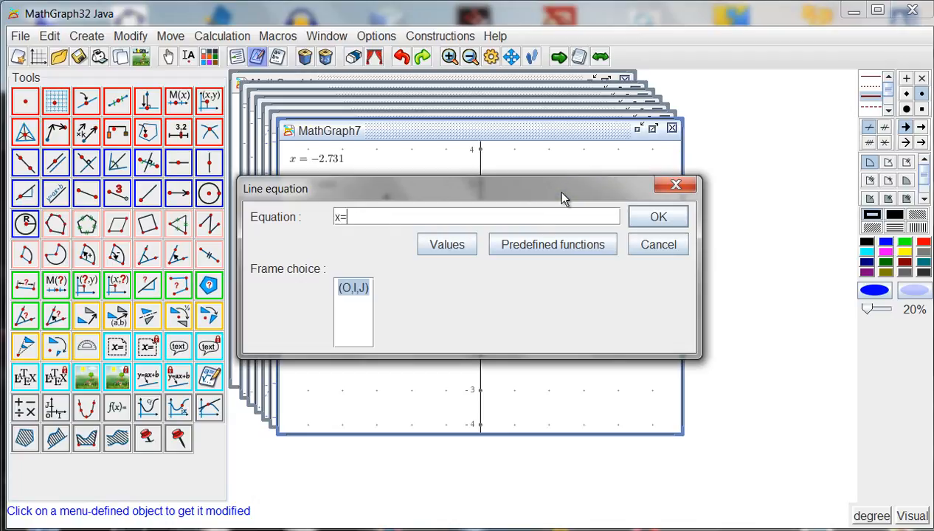
key("Return")
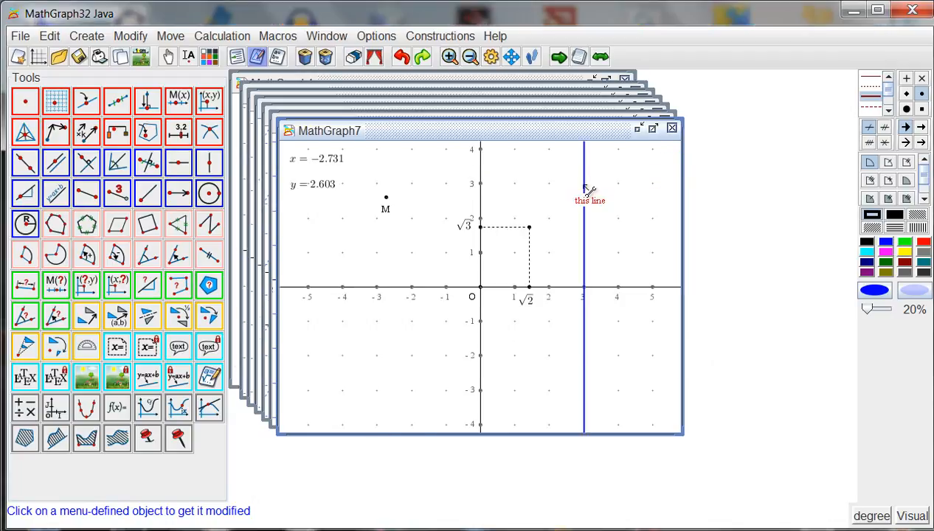
Change the vertical blue line's equation to 2*x+3*y=5 in frame (O,I,J).
left_click(584, 189)
key("BackSpace")
key("BackSpace")
key("BackSpace")
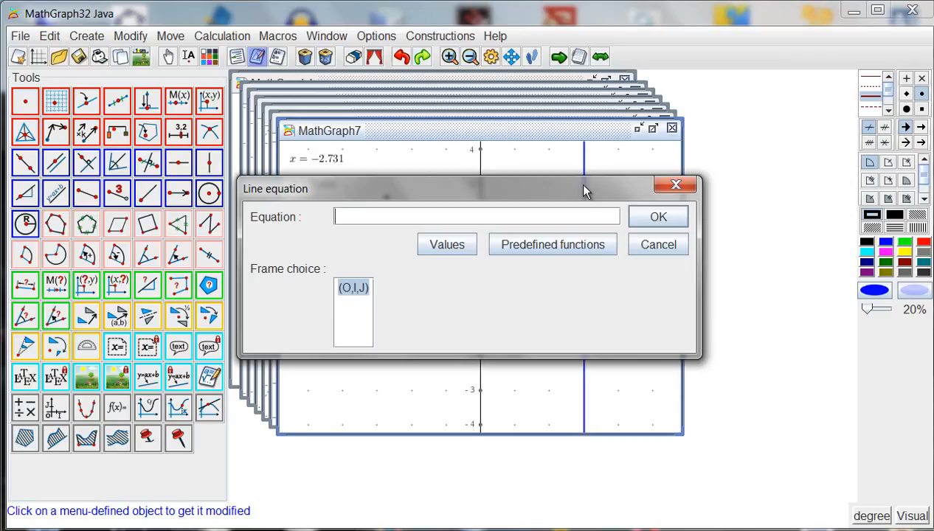
type("2*x+3*y=5")
key("Return")
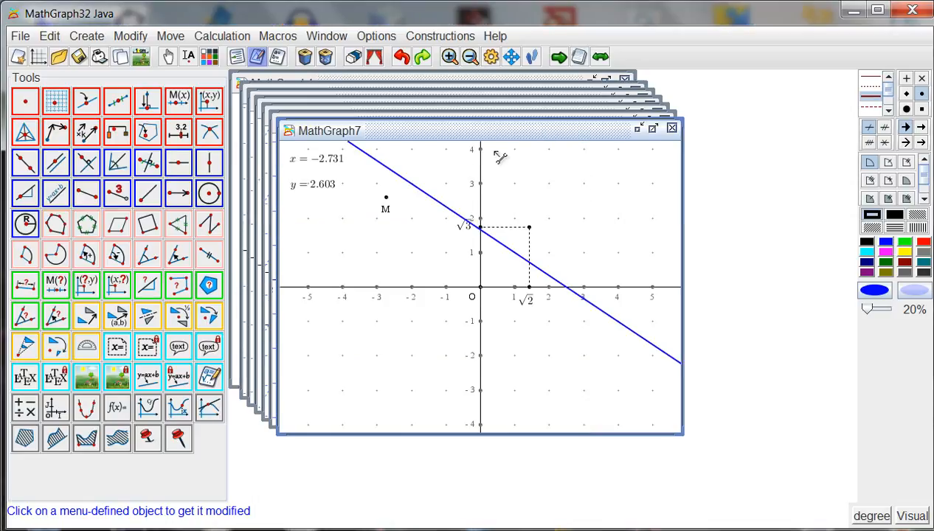
Undo the blue line, the x and y coordinate displays and point M, keeping the √2 and √3 construction.
left_click(402, 57)
left_click(402, 58)
left_click(402, 57)
left_click(402, 58)
left_click(402, 57)
left_click(402, 57)
left_click(402, 57)
left_click(402, 57)
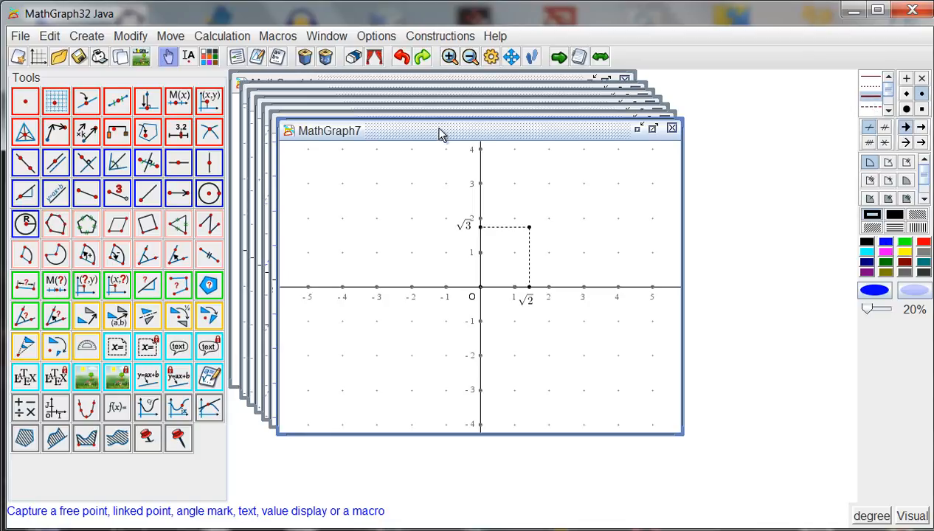
Create function f of variable x with formula cos(x)+2*sin(x), drawing its curve in frame (O,I,J) with 500 points.
left_click(115, 408)
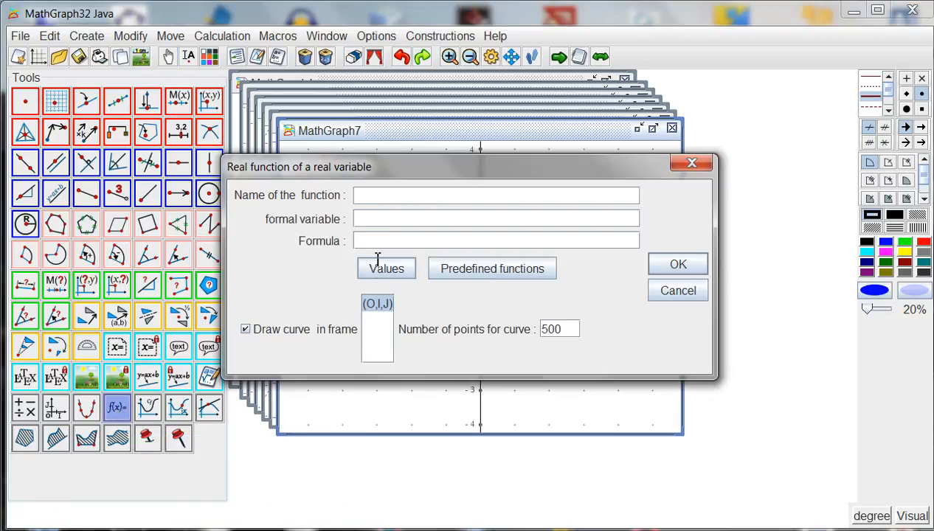
type("f")
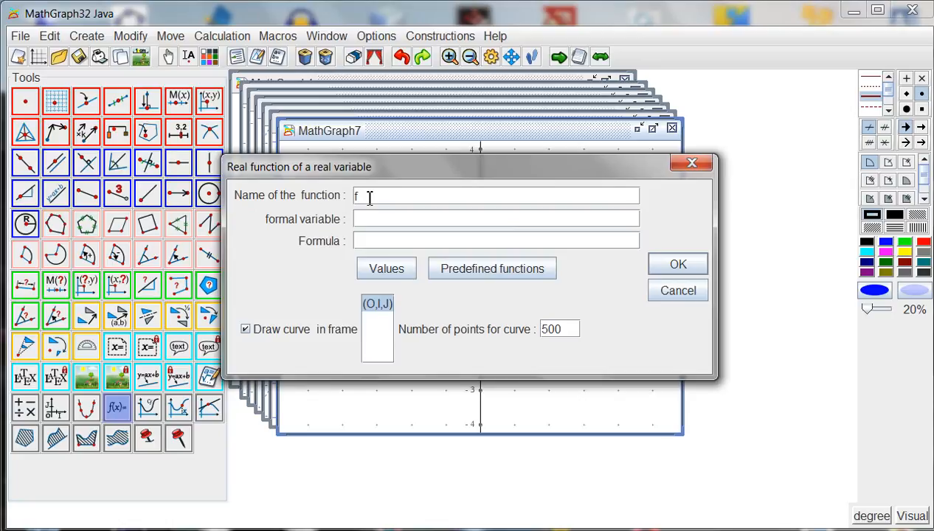
key("Tab")
type("x")
type("cos(x)+")
type("2*sin")
type("(x)")
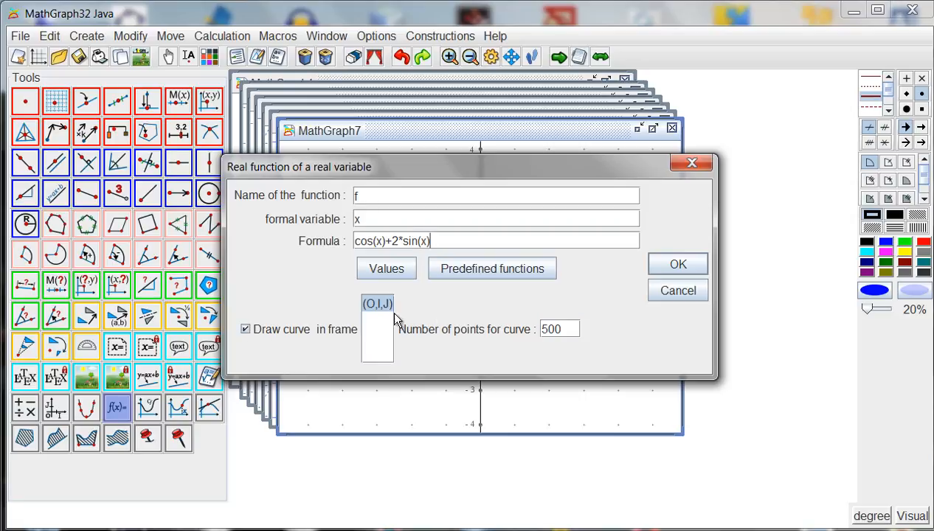
left_click(678, 265)
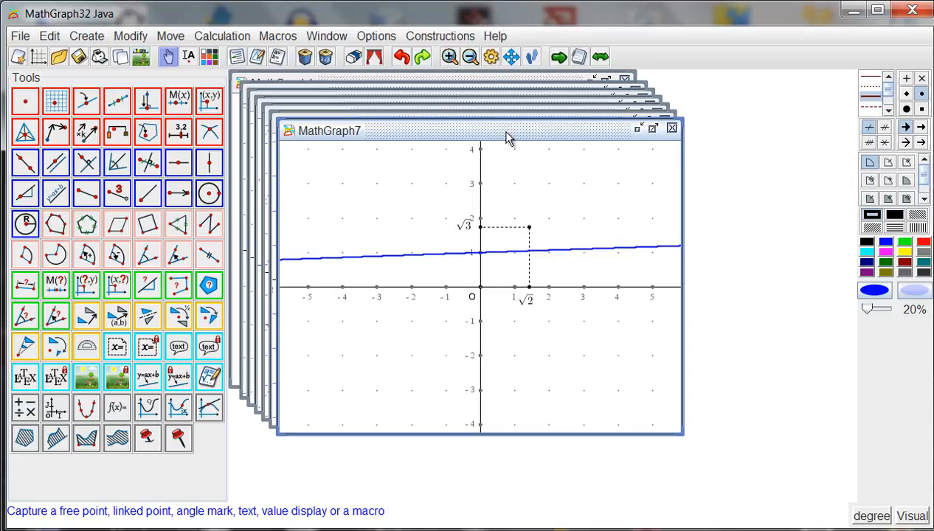
Set the angle unit of the current figure to radian.
left_click(379, 40)
left_click(409, 57)
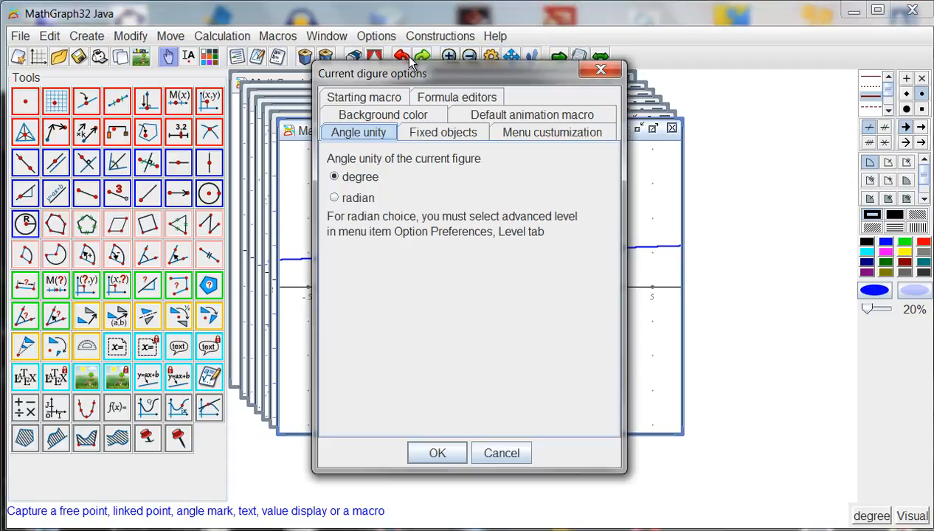
left_click(340, 199)
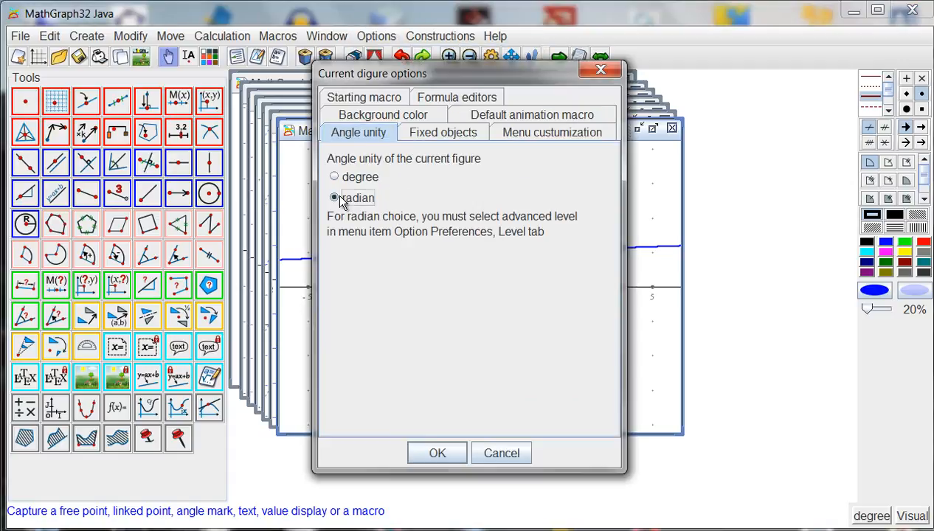
left_click(454, 453)
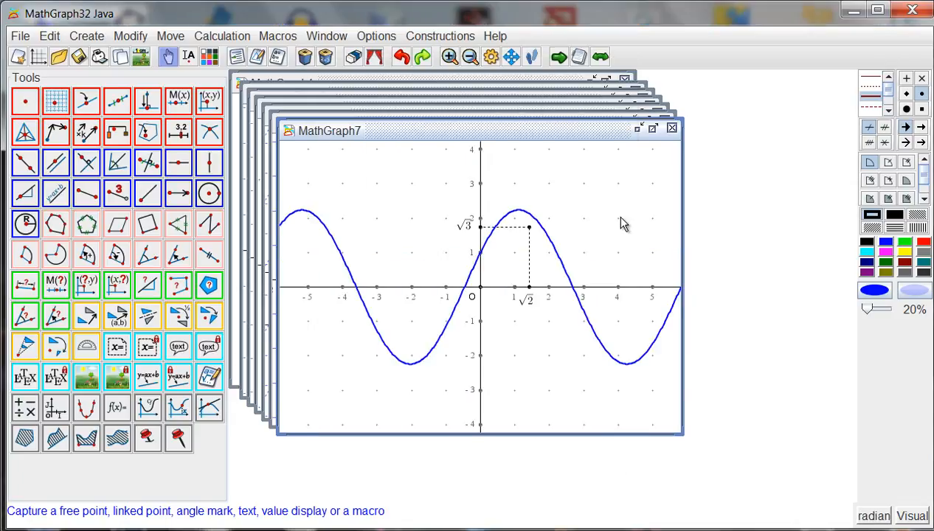
Create function g of variable x with formula x²-3 and draw its curve in red in frame (O,I,J).
left_click(923, 242)
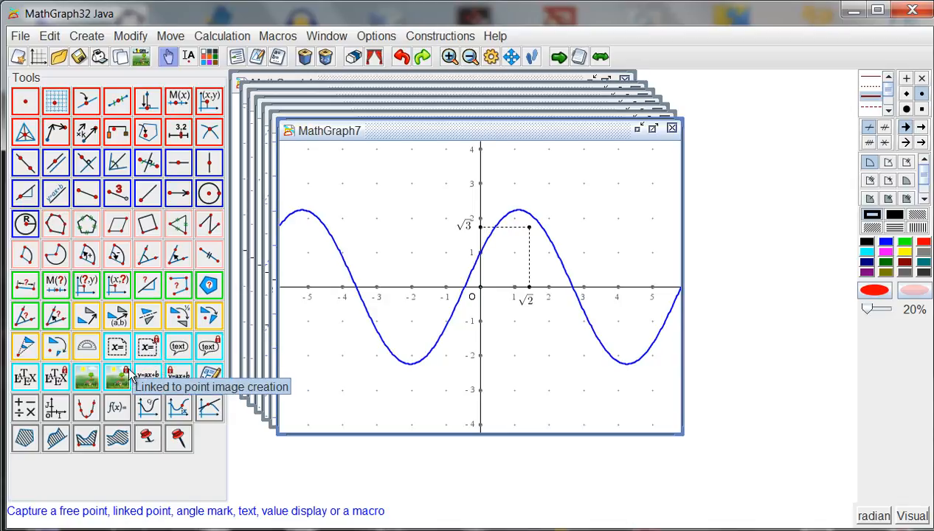
left_click(122, 411)
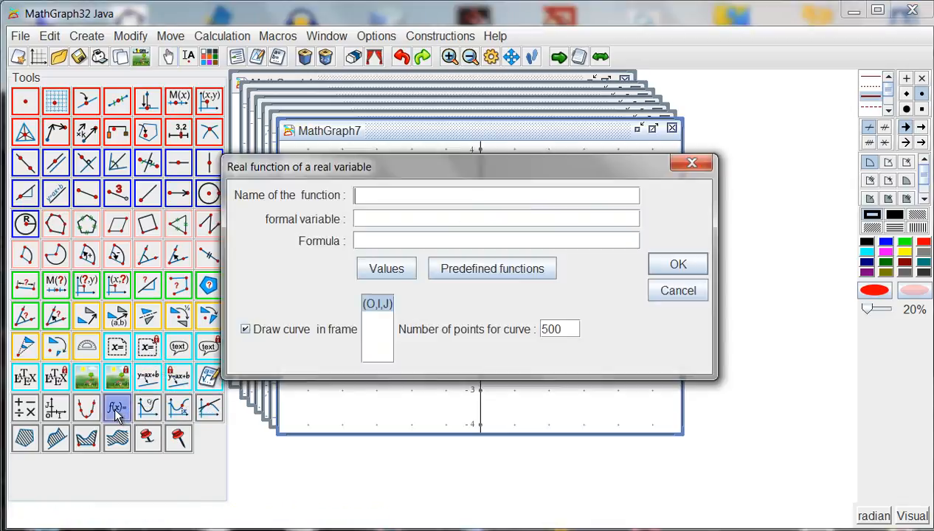
type("g")
key("Tab")
type("x")
key("Tab")
type("x")
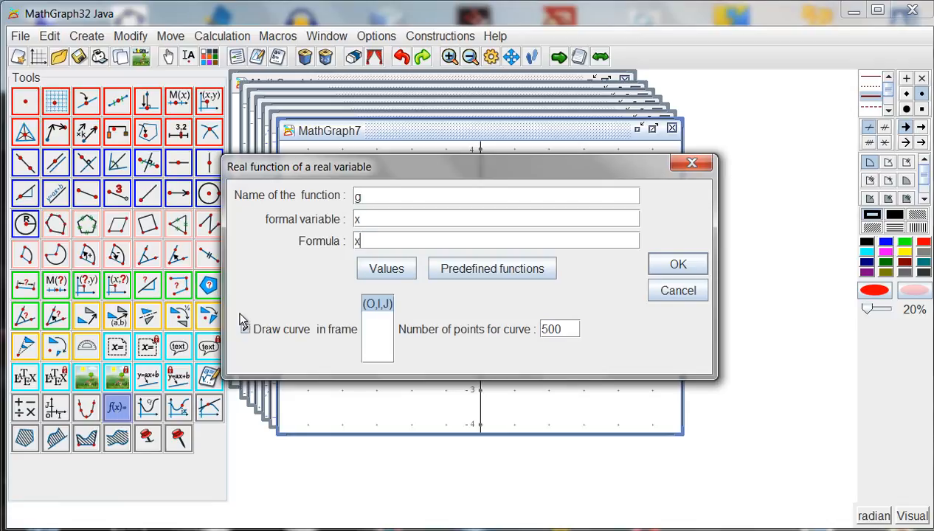
type("²-3")
left_click(664, 264)
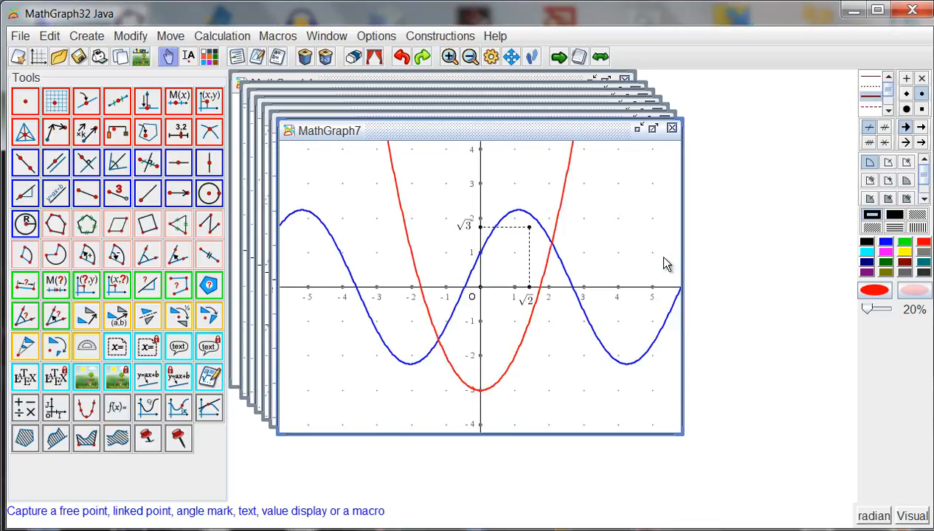
Set the drawing colour to black and define an approximated root s of equation f(x)=g(x) with unknown x.
left_click(865, 243)
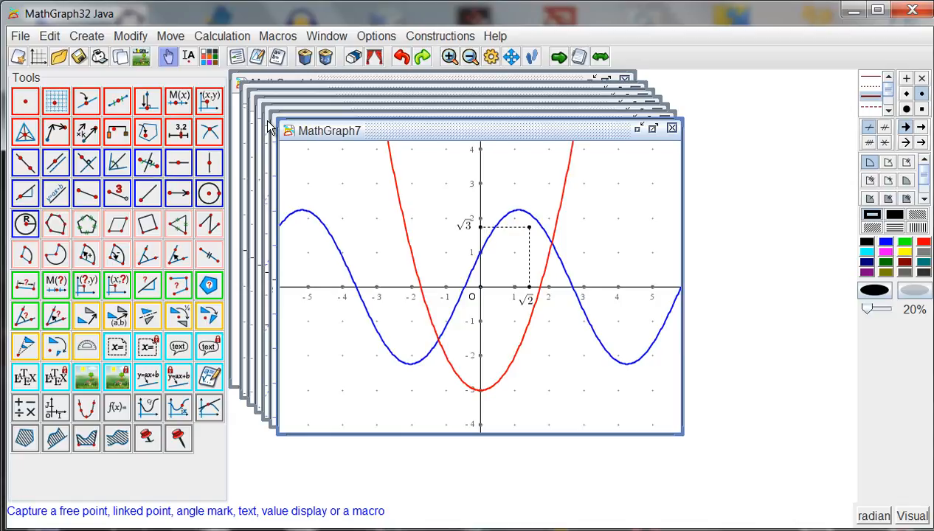
left_click(223, 35)
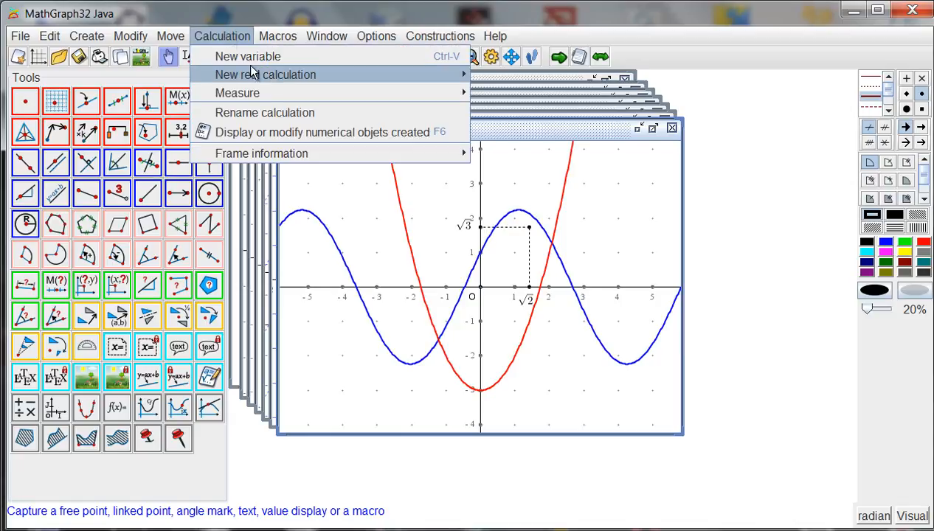
mouse_move(333, 81)
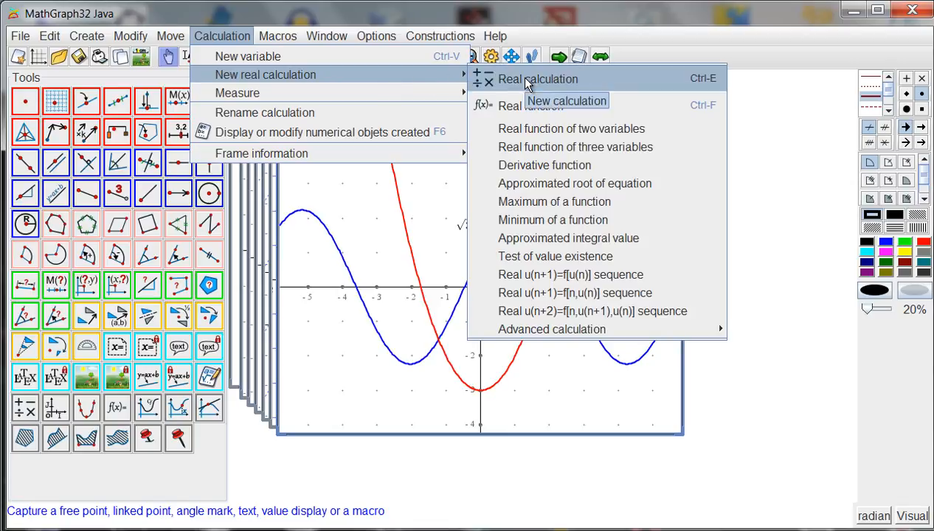
left_click(542, 181)
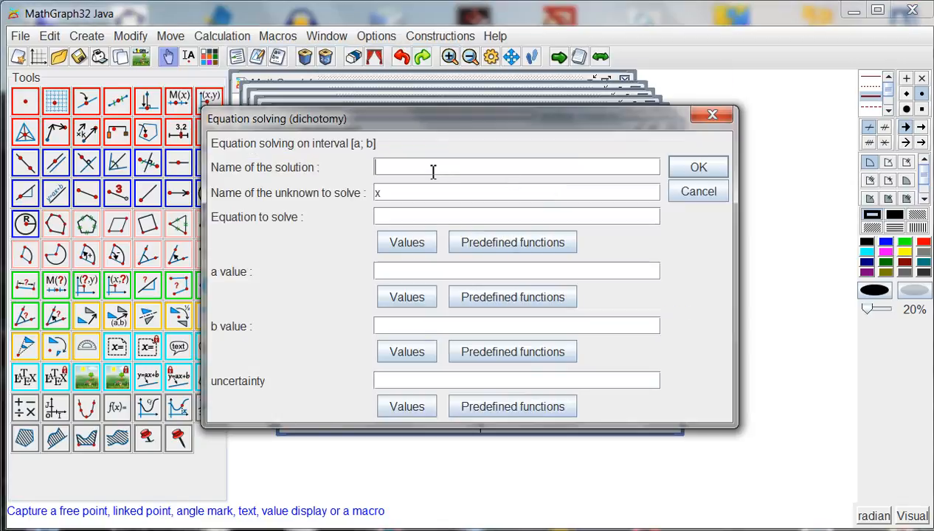
type("s")
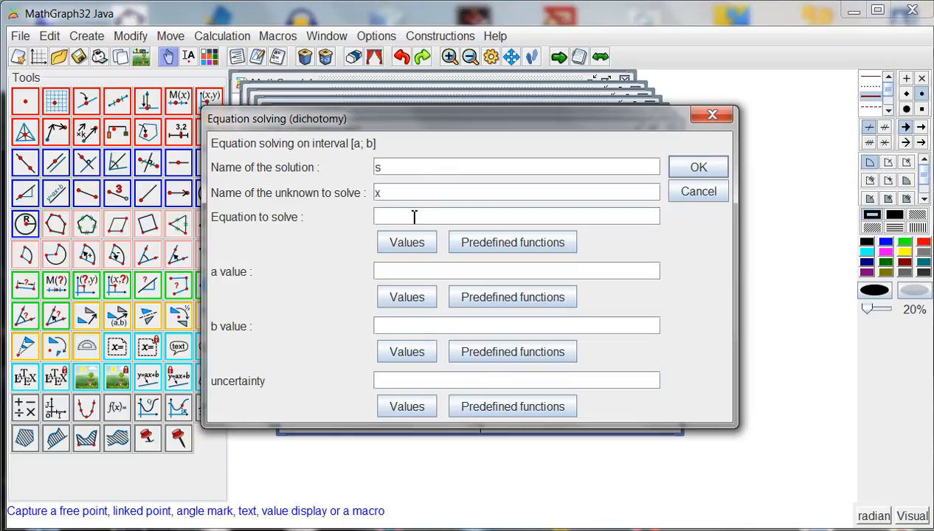
type("f(x)=g(x)")
Set the root's interval to a = 1 and b = 2 with uncertainty 0.0000001, and create it.
left_click(435, 271)
mouse_move(453, 132)
left_mouse_down()
mouse_move(856, 170)
mouse_move(933, 202)
mouse_move(465, 141)
left_mouse_up()
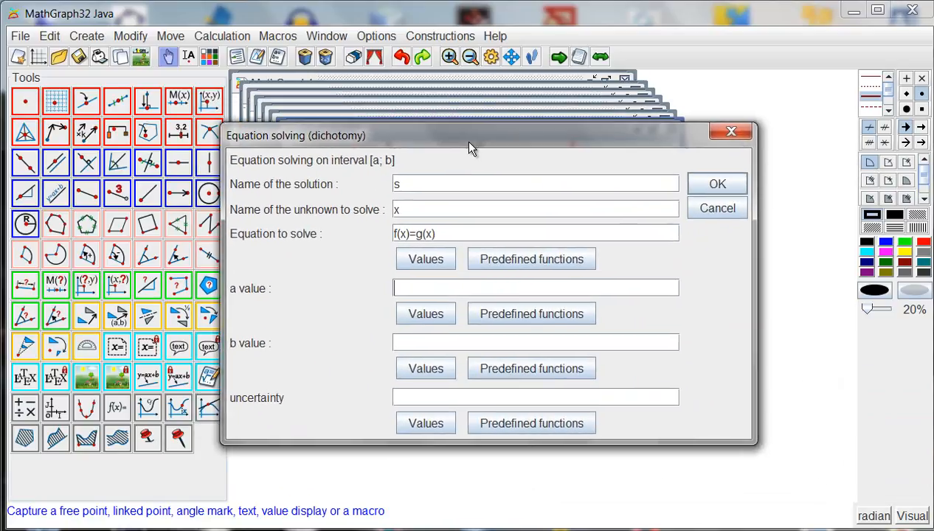
type("120.0000001")
left_click(705, 185)
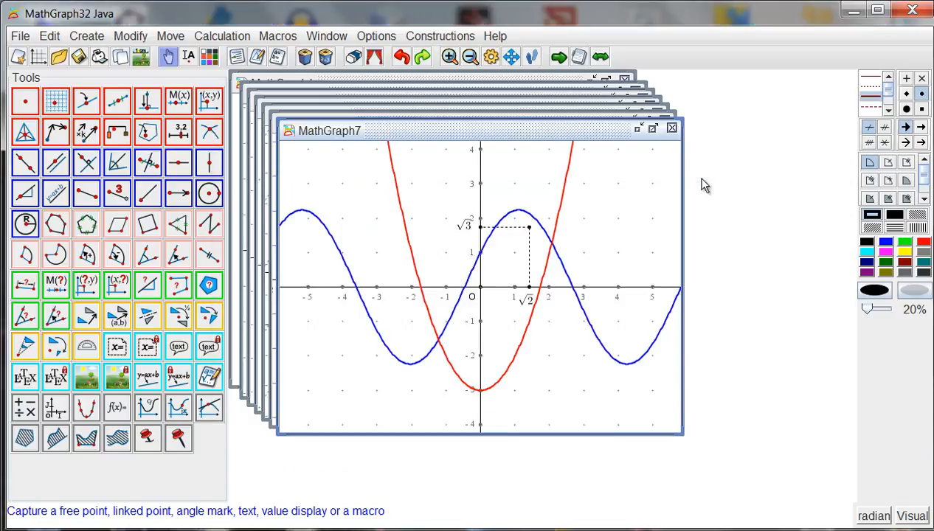
Try to create a point with coordinates (s;0) in frame (O,I,J).
left_click(210, 104)
type("s")
key("Tab")
type("0")
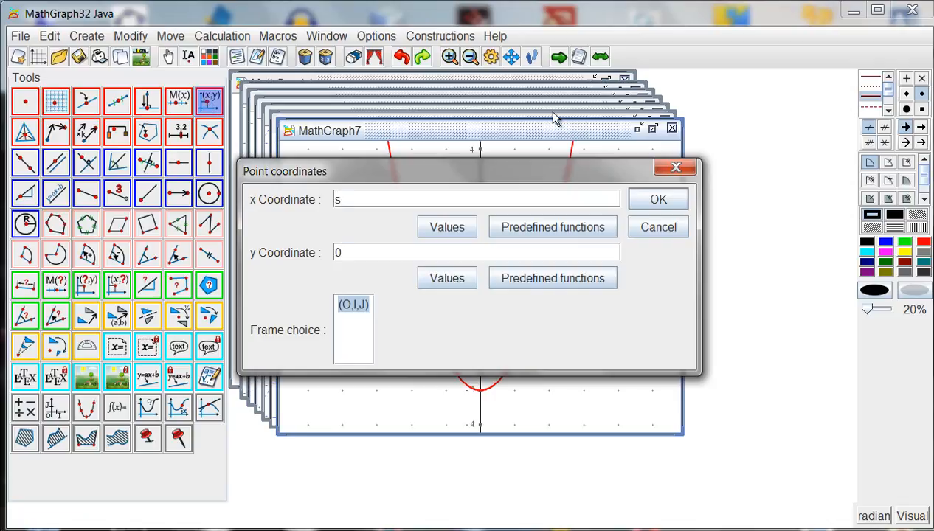
left_click(657, 202)
left_click(469, 290)
left_click_drag(487, 181, 861, 367)
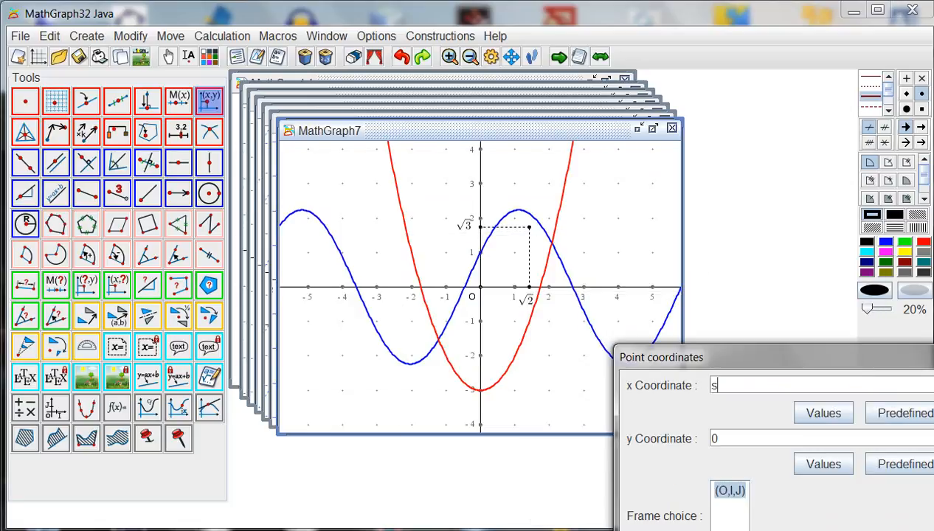
key("Escape")
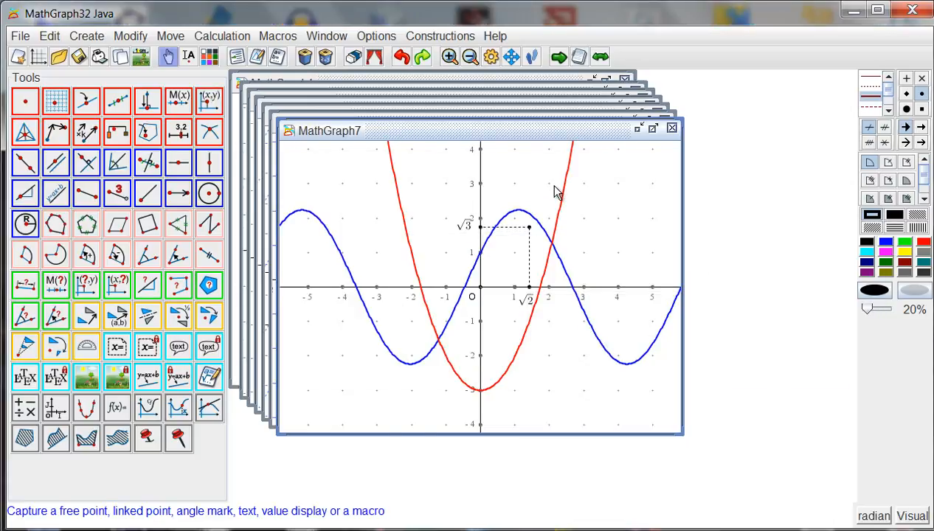
Change the solving interval of root s to a = 2 and b = 3, and check its current value.
left_click(277, 58)
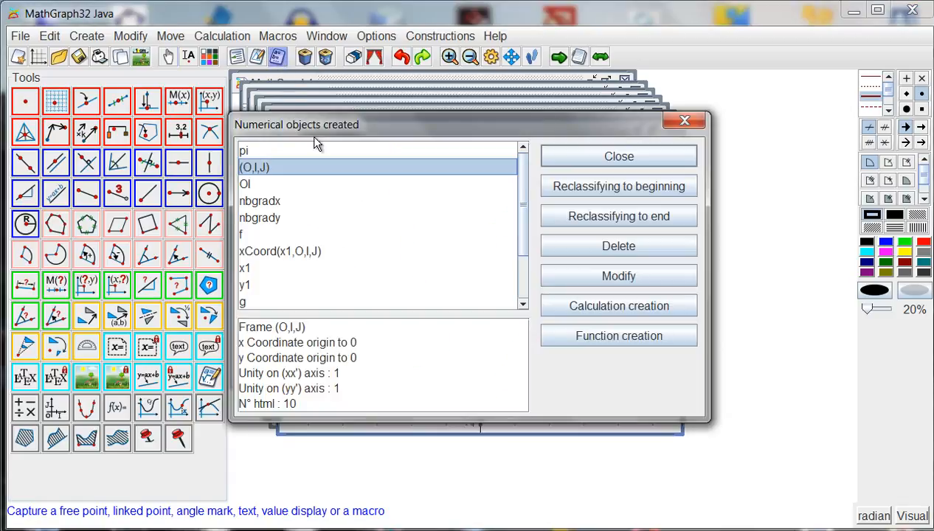
scroll(356, 227, "down", 2)
left_click(278, 303)
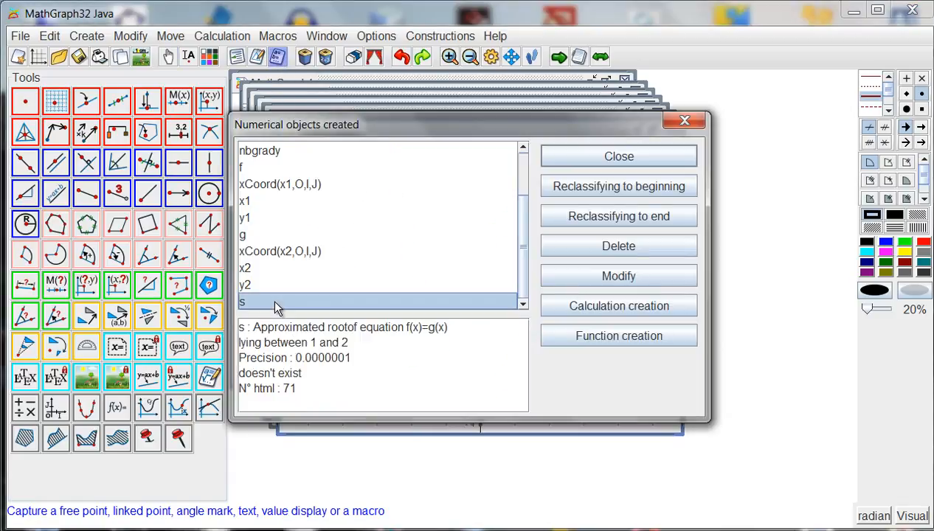
double_click(393, 302)
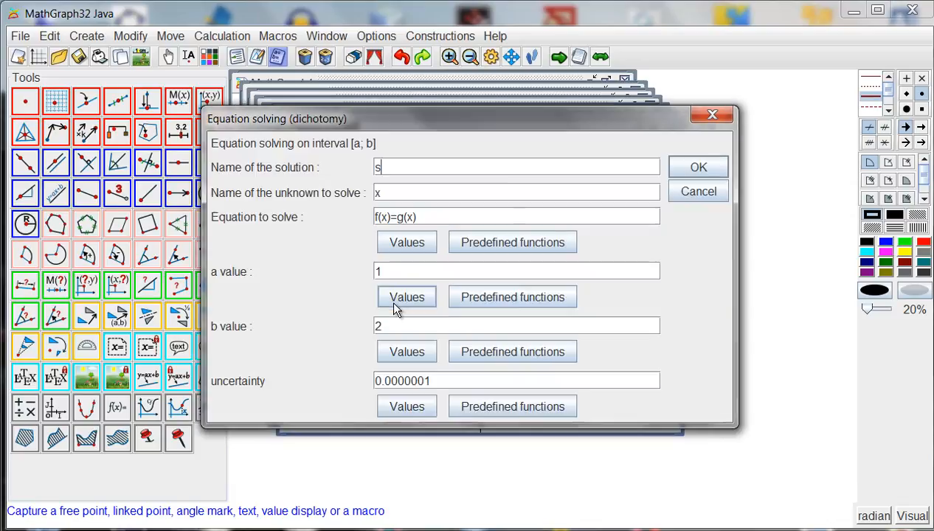
left_click(390, 270)
key("BackSpace")
type("2")
left_click(394, 326)
key("BackSpace")
type("3")
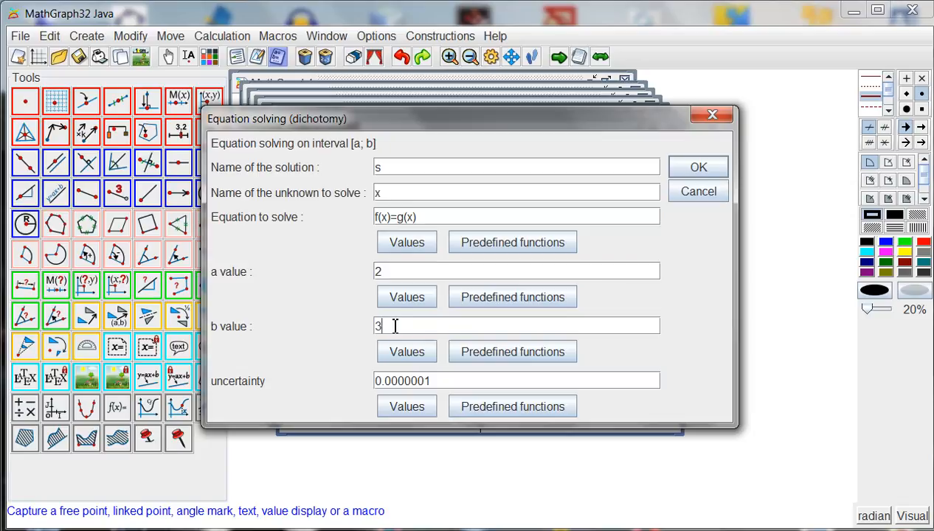
left_click(671, 165)
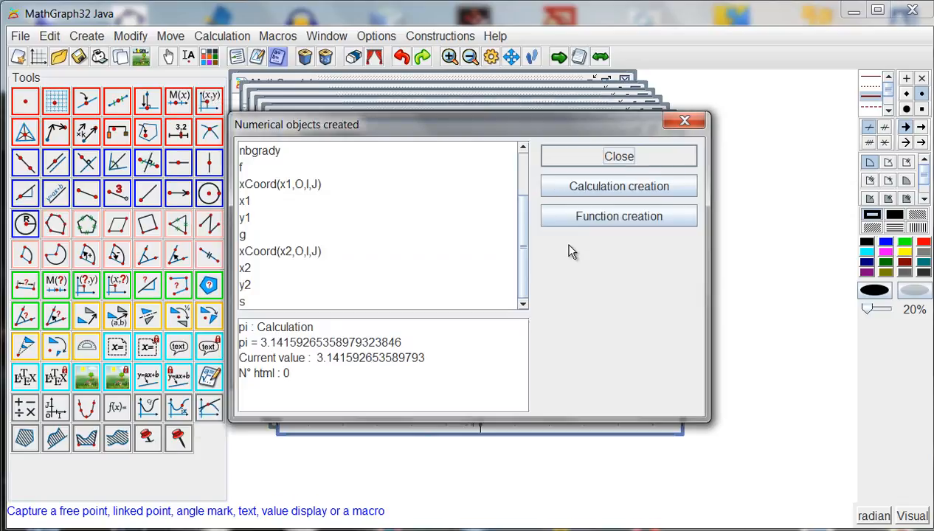
left_click(371, 302)
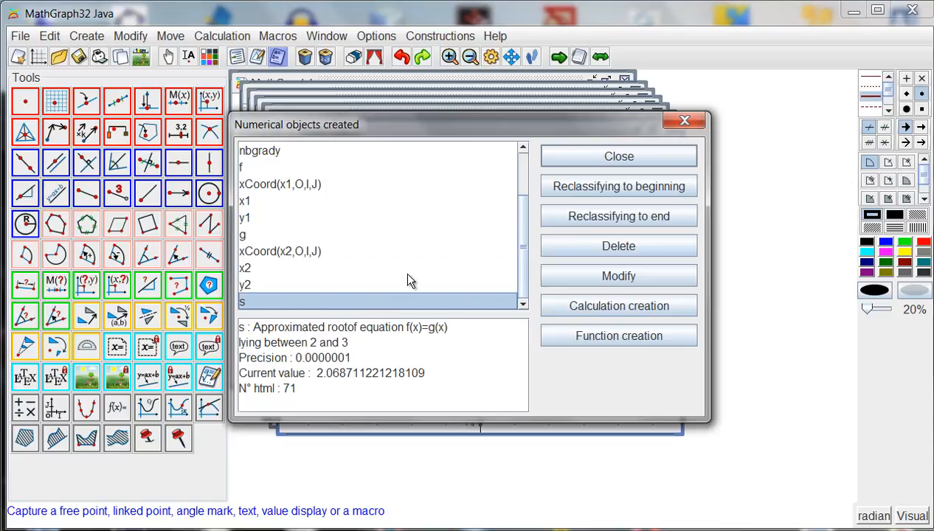
left_click(576, 156)
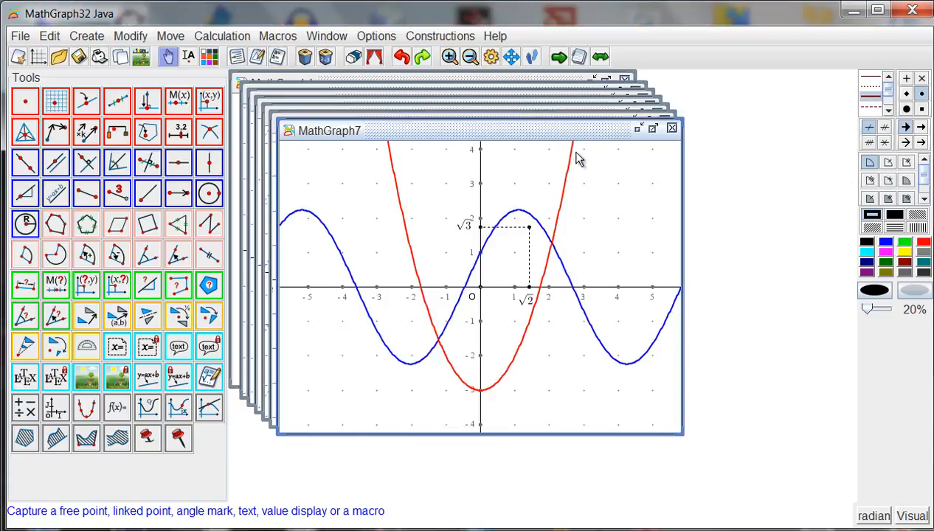
Create a point with x coordinate s and y coordinate 0 in frame (O,I,J).
left_click(205, 101)
type("s")
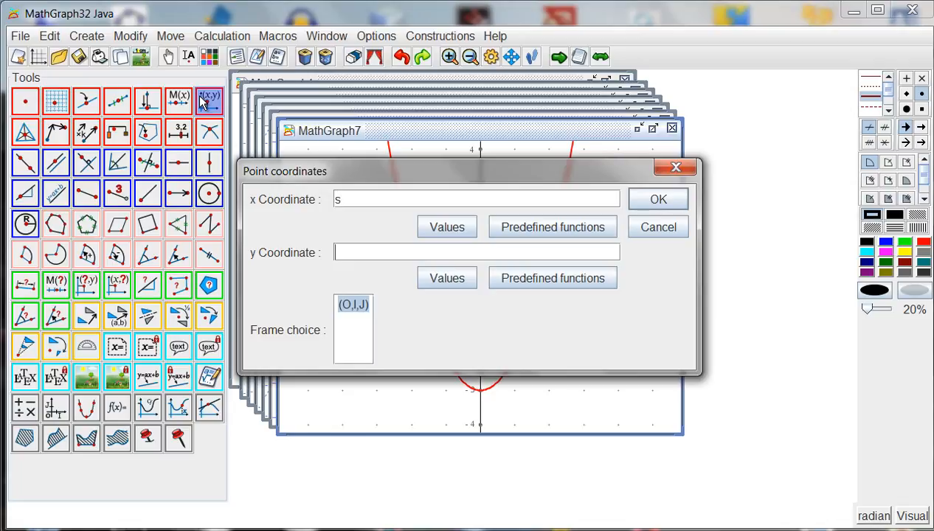
type("0")
left_click(639, 205)
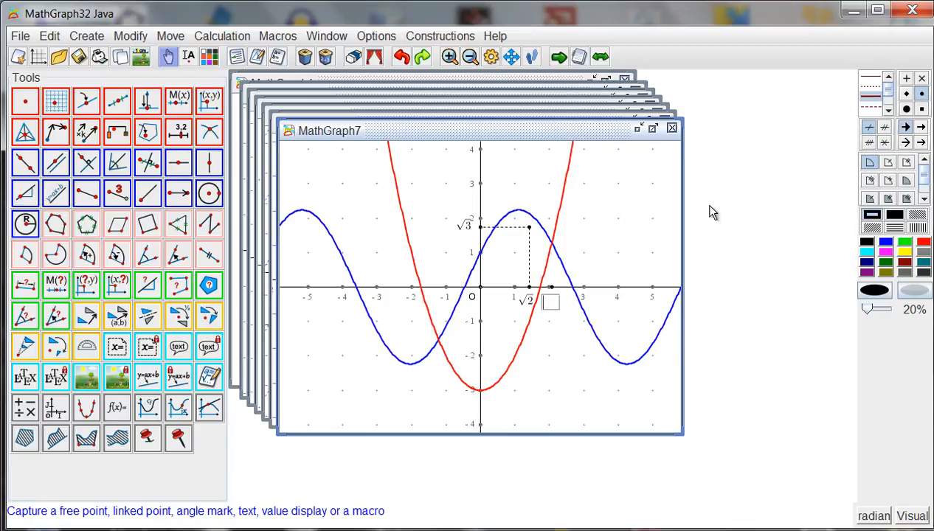
Create a point with x coordinate s and y coordinate f(s) in frame (O,I,J).
left_click(211, 101)
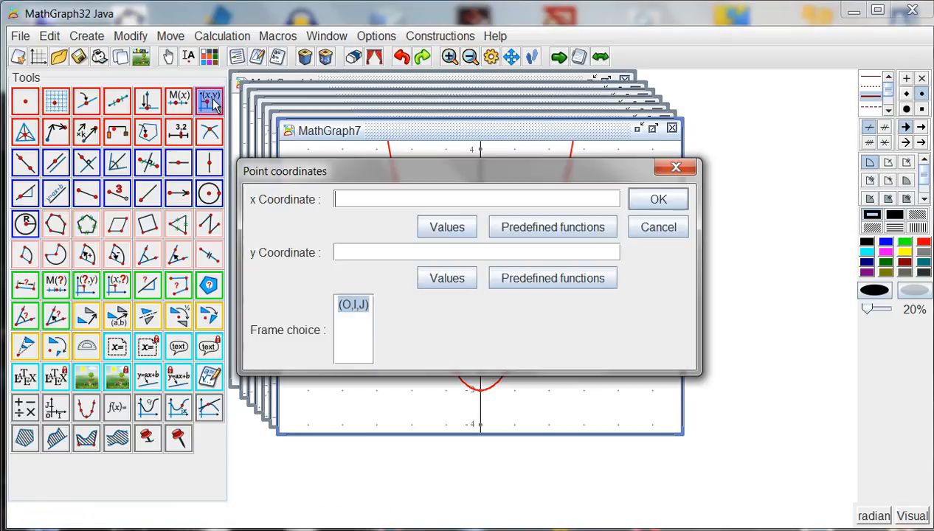
type("s")
type("f")
type("(s)")
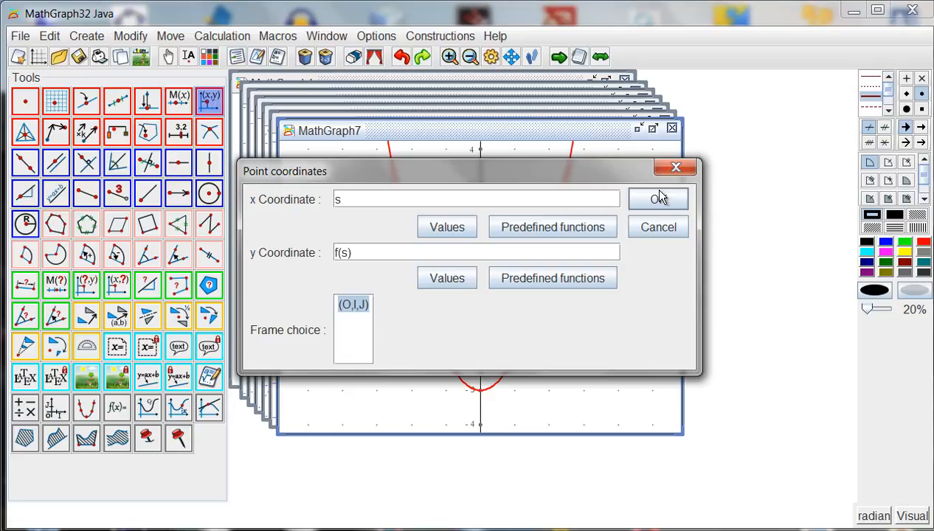
left_click(658, 200)
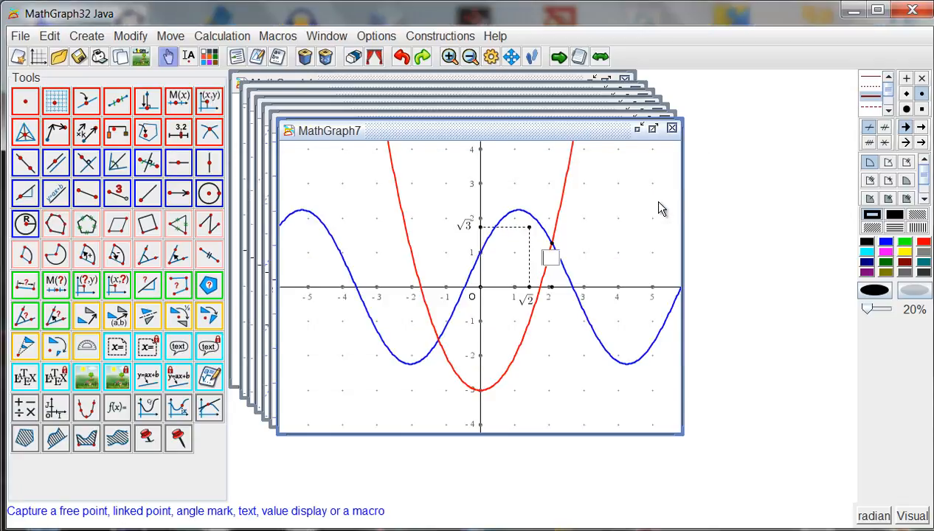
Draw a dashed segment from the point (s;0) on the x-axis to the curves' intersection point.
left_click(871, 95)
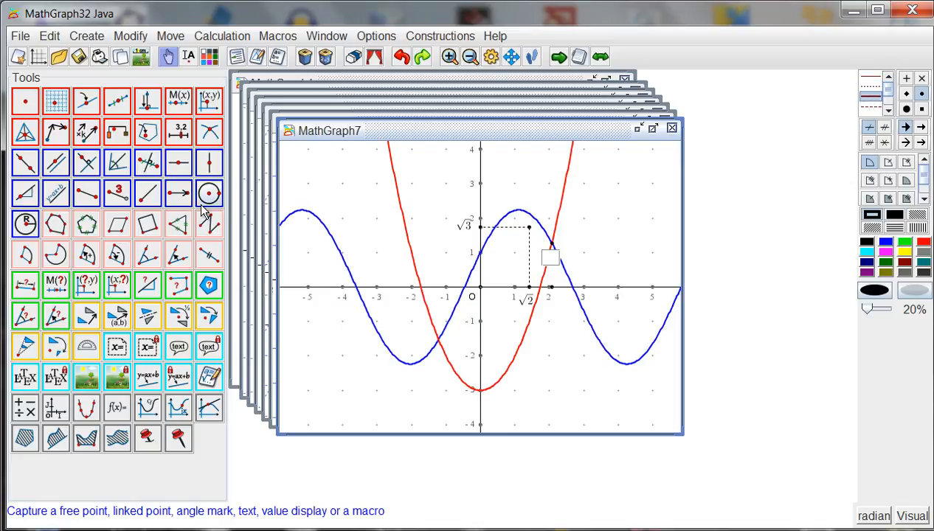
left_click(87, 196)
left_click(552, 287)
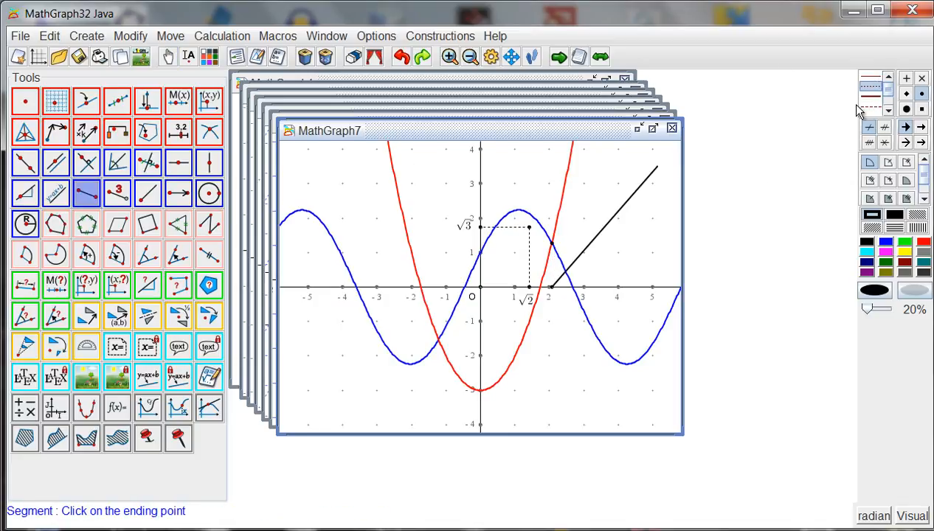
left_click(552, 244)
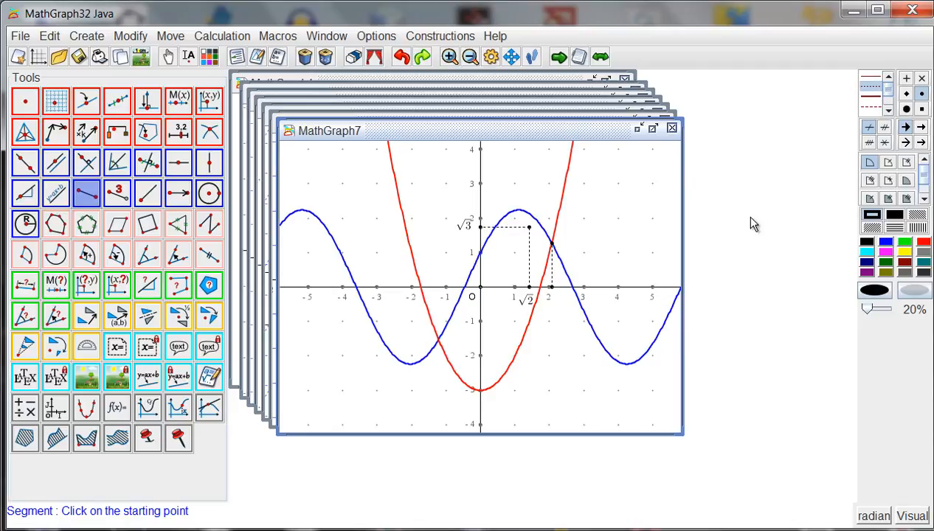
Set the current colour to magenta and start a maximum calculation named xmax for function f.
left_click(885, 253)
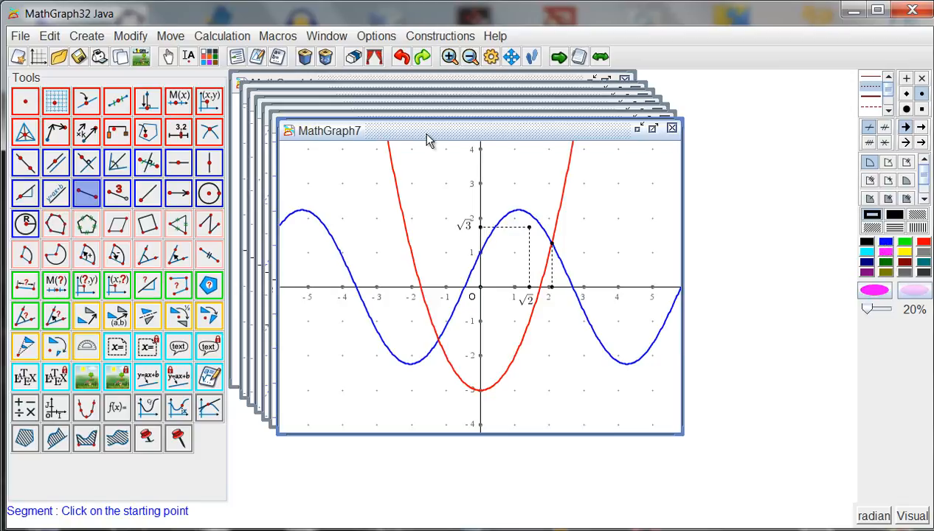
left_click(202, 37)
mouse_move(328, 75)
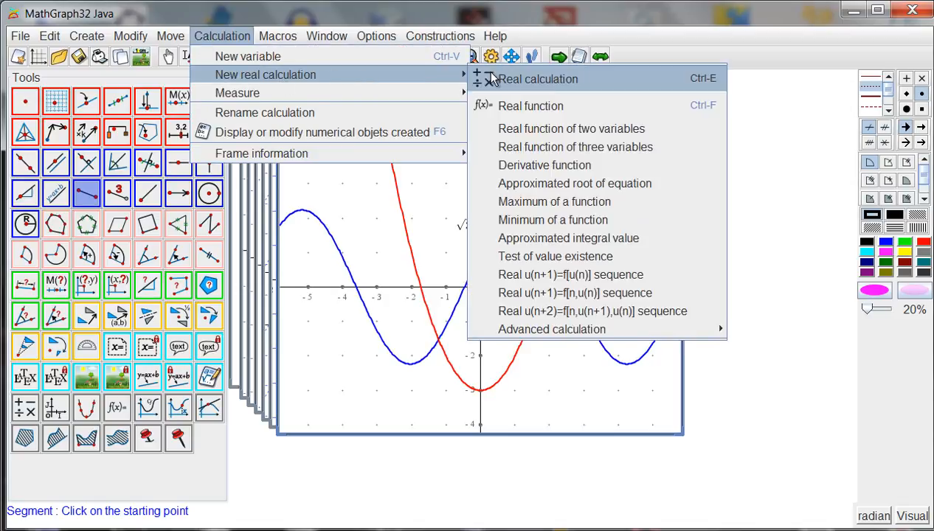
left_click(553, 198)
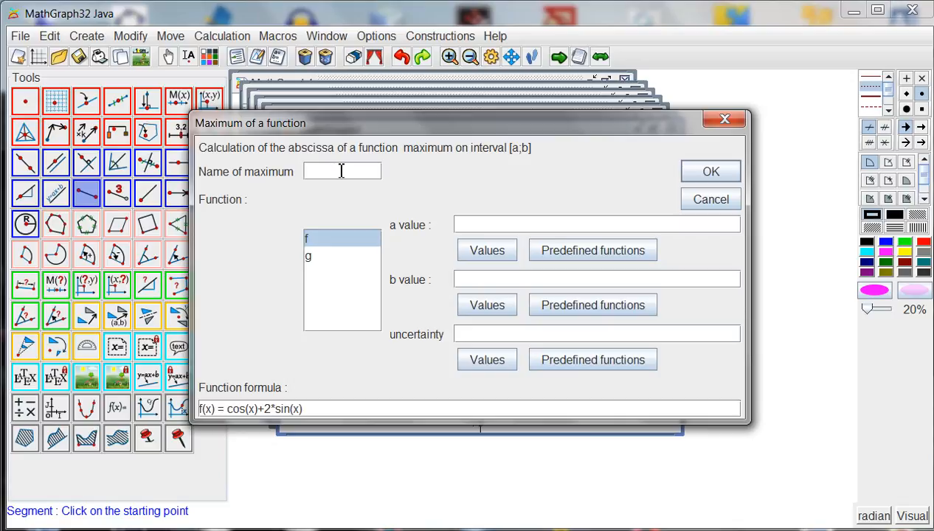
type("xmax")
left_click_drag(476, 123, 927, 243)
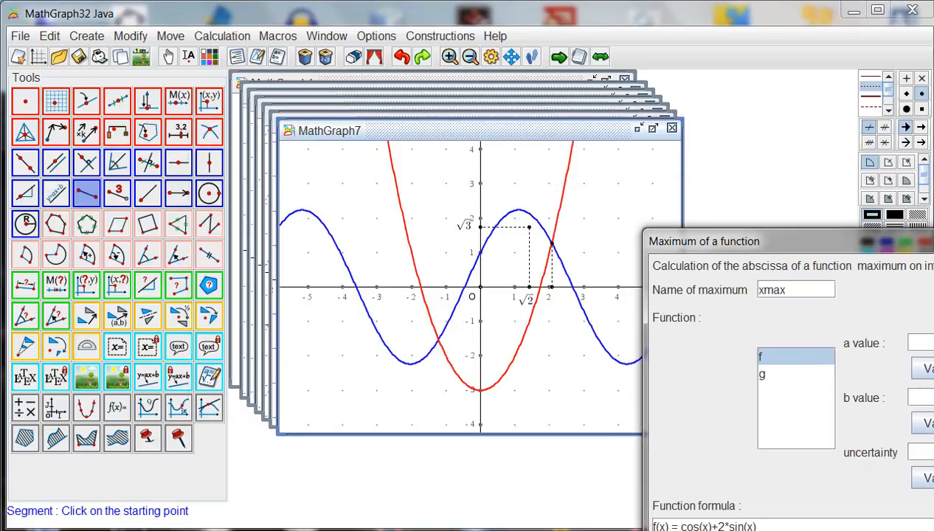
left_click_drag(921, 241, 528, 175)
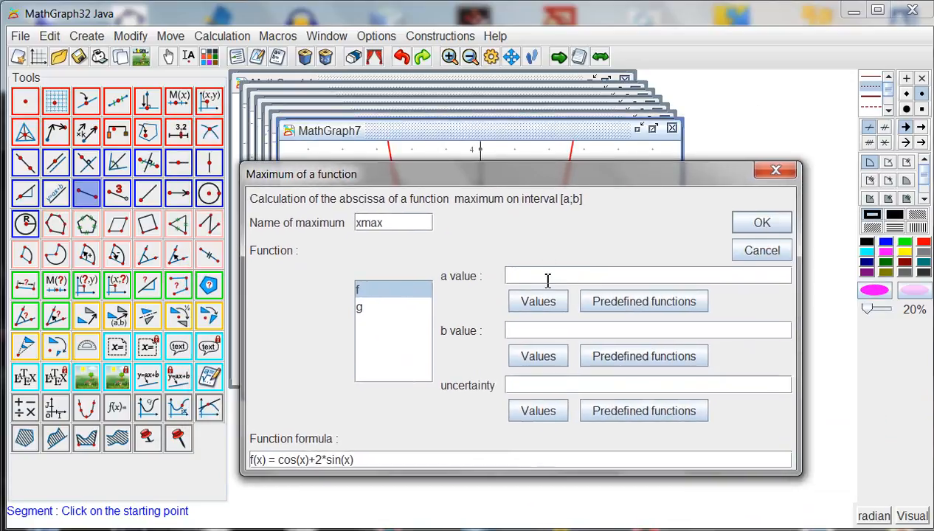
Set the maximum's interval to a = 0 and b = 2 with uncertainty 0.000001, and create it.
type("0")
key("Tab")
type("2")
key("Tab")
type("0.000001")
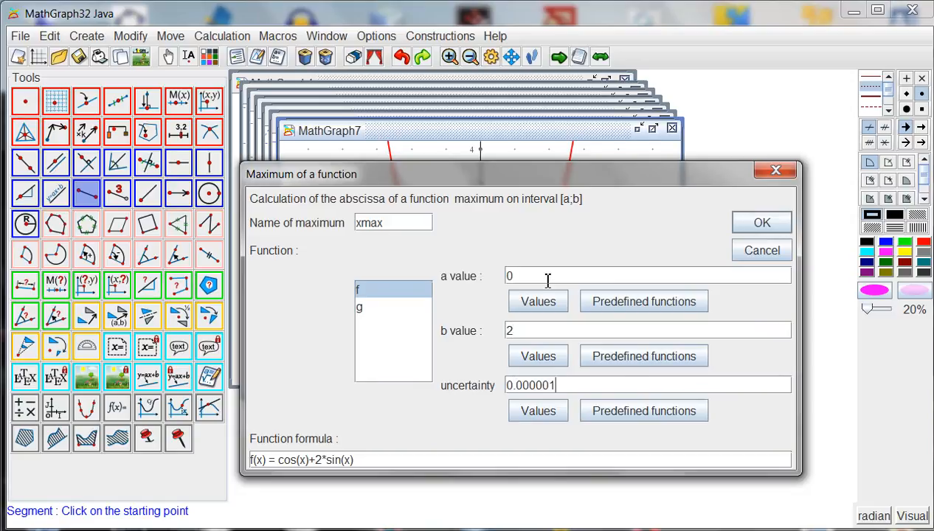
left_click(760, 222)
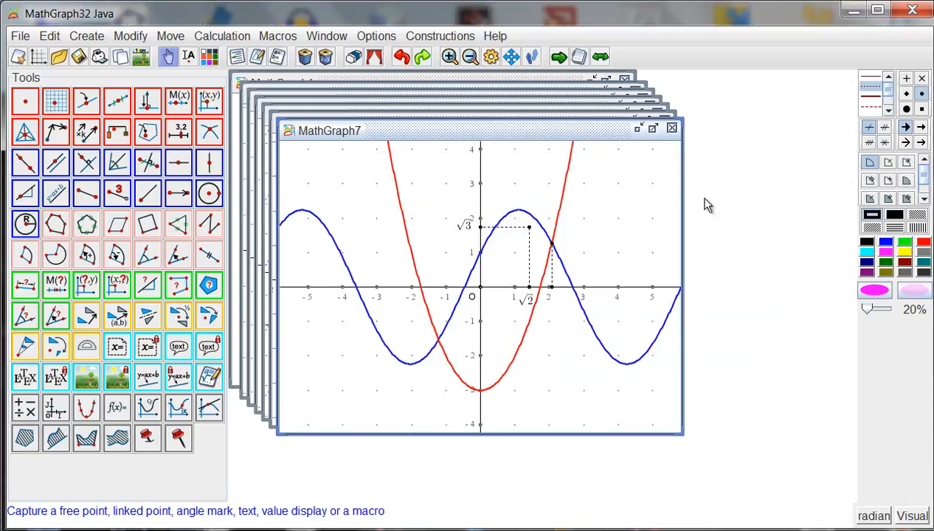
Create a magenta point with x coordinate xmax and y coordinate f(xmax) in frame (O,I,J).
left_click(211, 102)
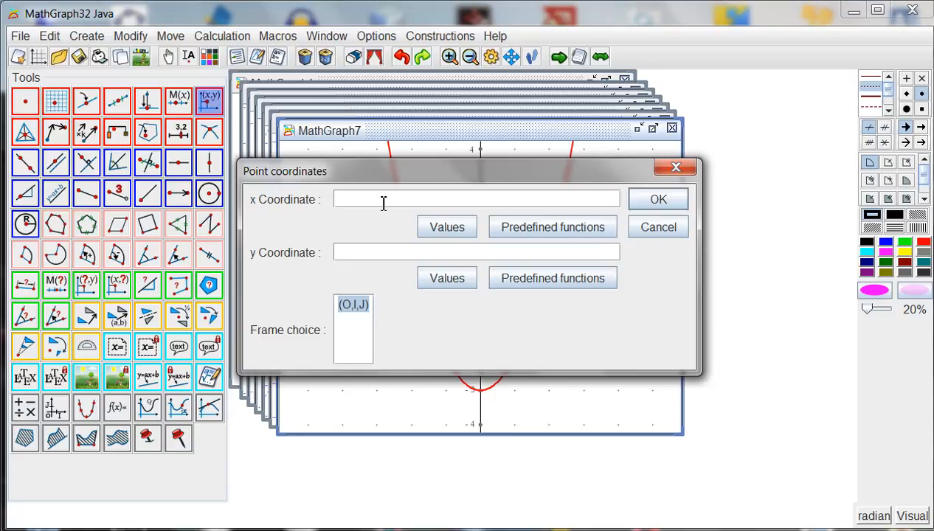
type("xmax")
key("Tab")
type("f(xmax)")
left_click(641, 205)
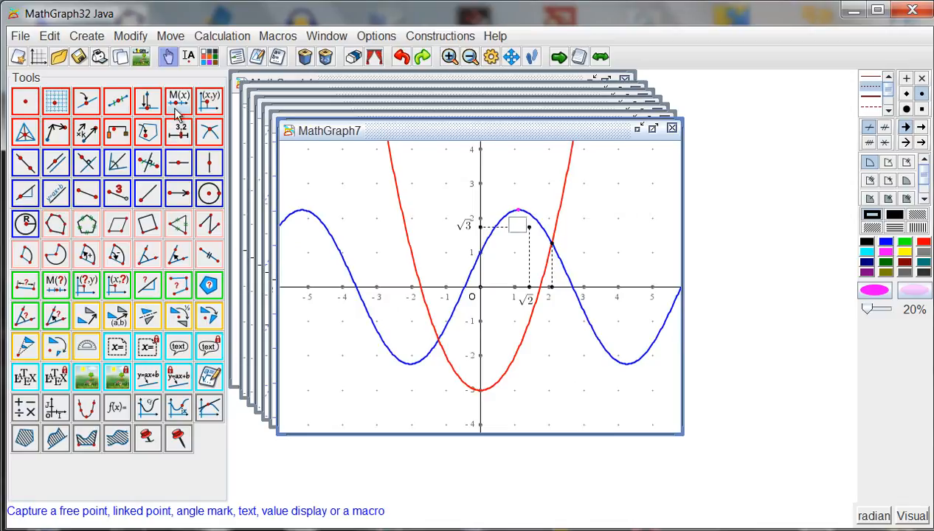
Create a magenta point with x coordinate xmax and y coordinate 0 in frame (O,I,J).
left_click(210, 102)
type("xmax")
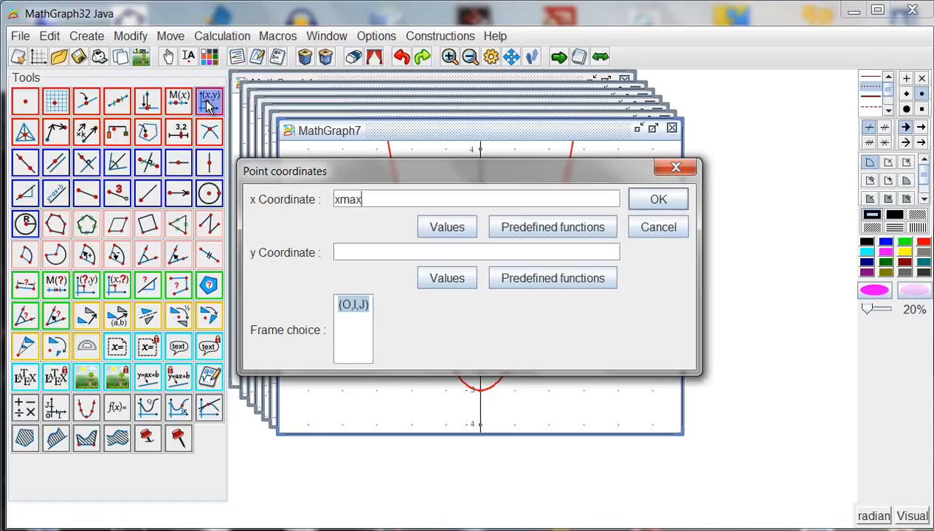
type("0")
left_click(650, 199)
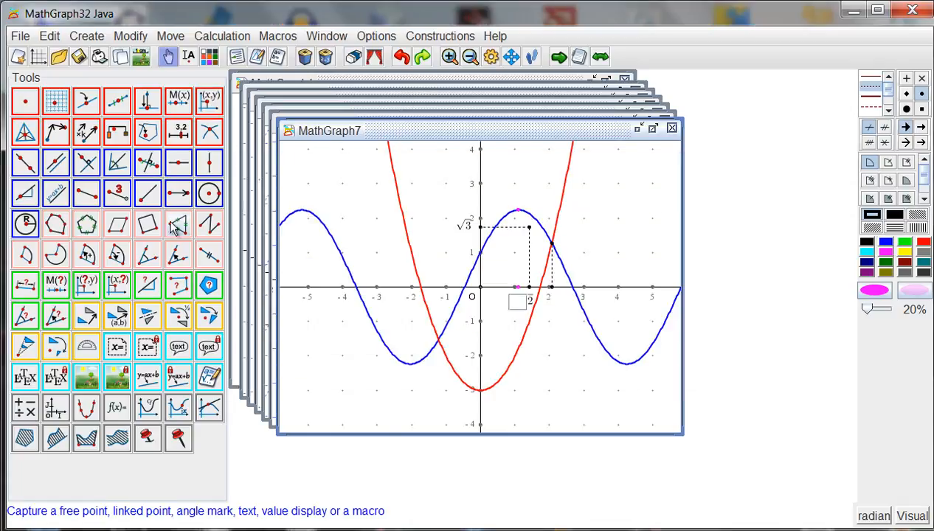
Draw a dashed magenta segment from the coordinates-defined point (xmax;0) up to the maximum point of the blue curve.
left_click(86, 193)
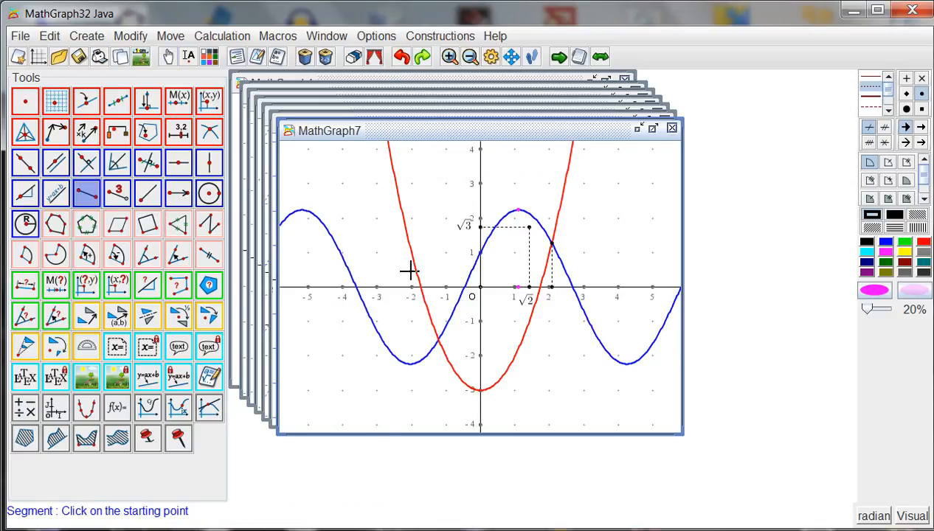
left_click(520, 287)
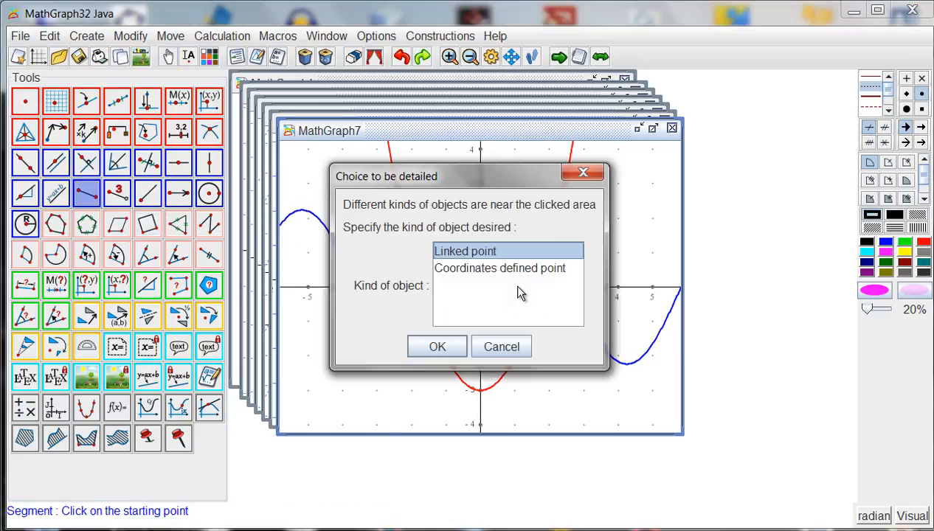
left_click(479, 267)
left_click(456, 346)
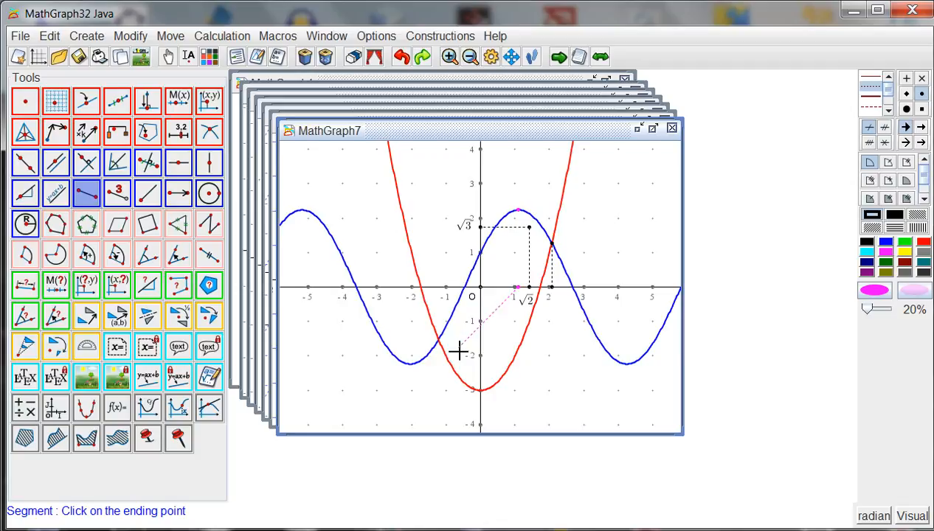
left_click(518, 212)
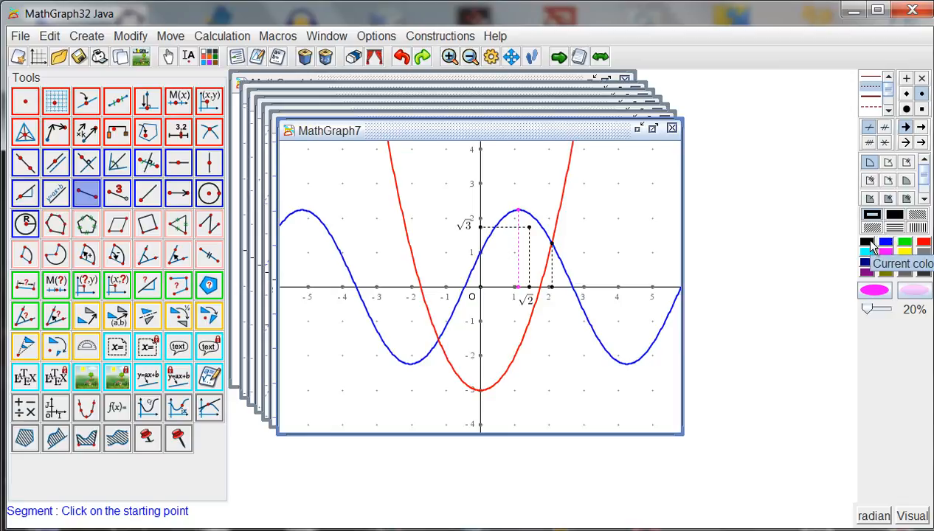
Create a black point linked to the blue curve near x = -3, name it M, and move its label just below the curve.
left_click(870, 242)
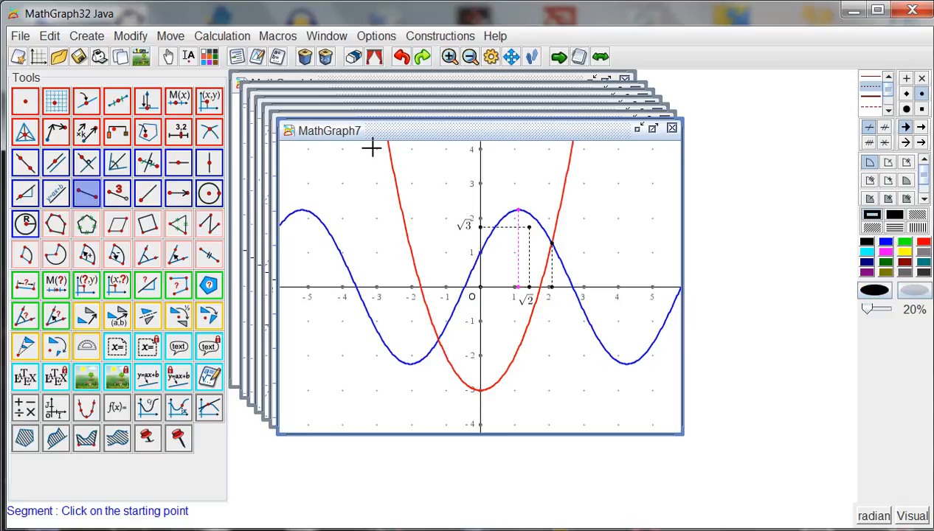
left_click(86, 102)
left_click(372, 323)
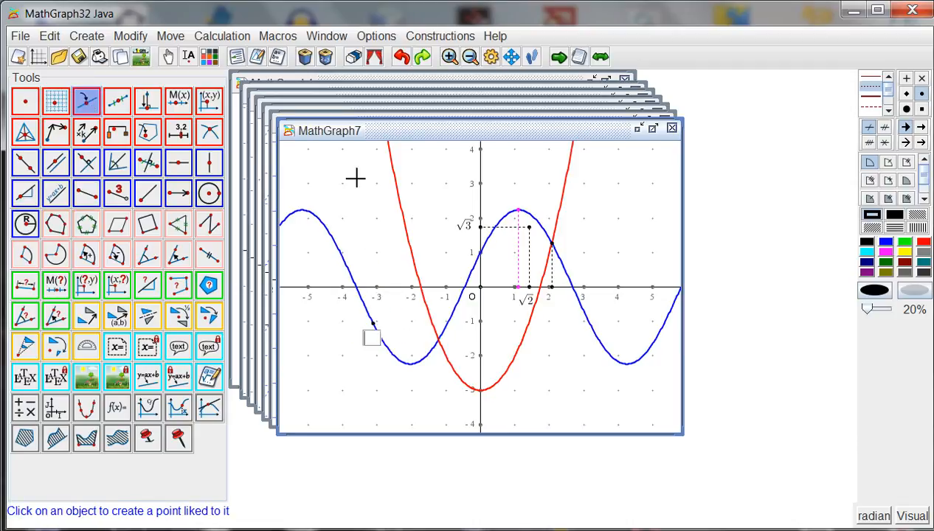
type("M")
key("Return")
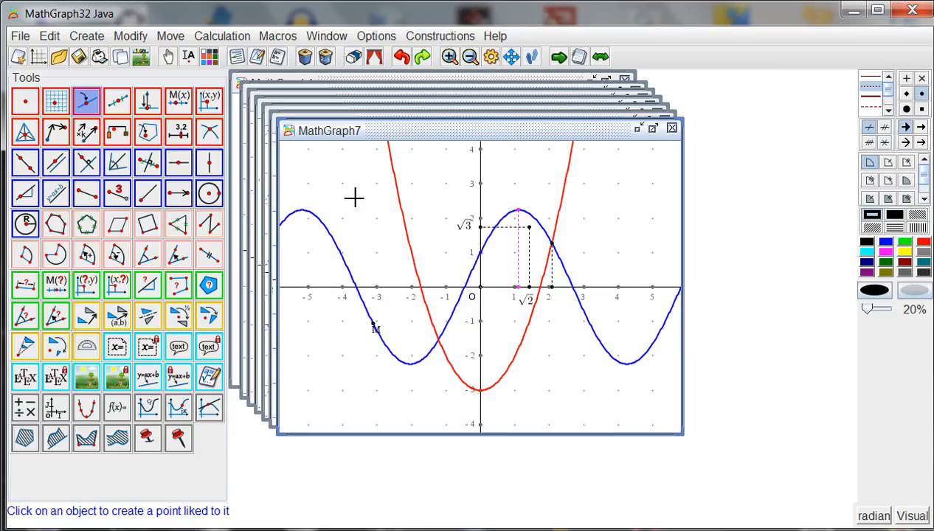
left_click(168, 56)
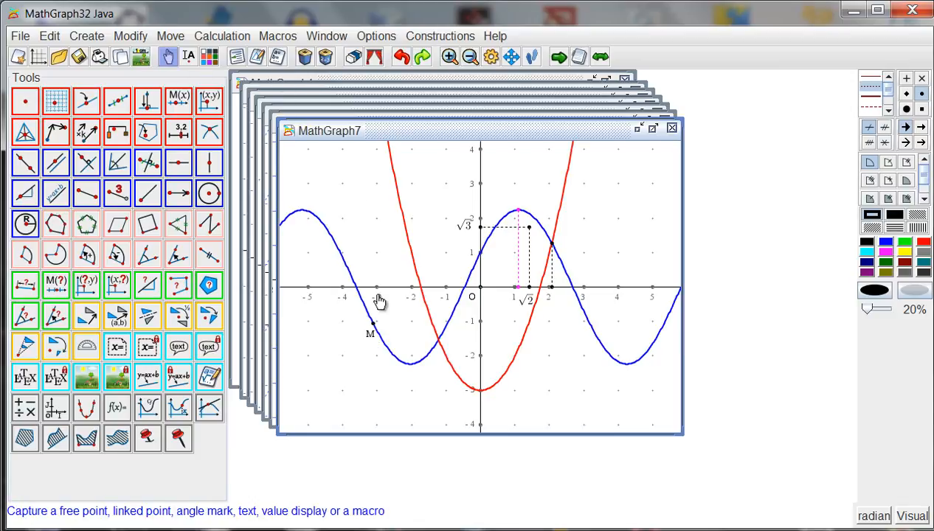
Measure the abscissa of point M in frame (O,I,J).
left_click(86, 285)
left_click(373, 323)
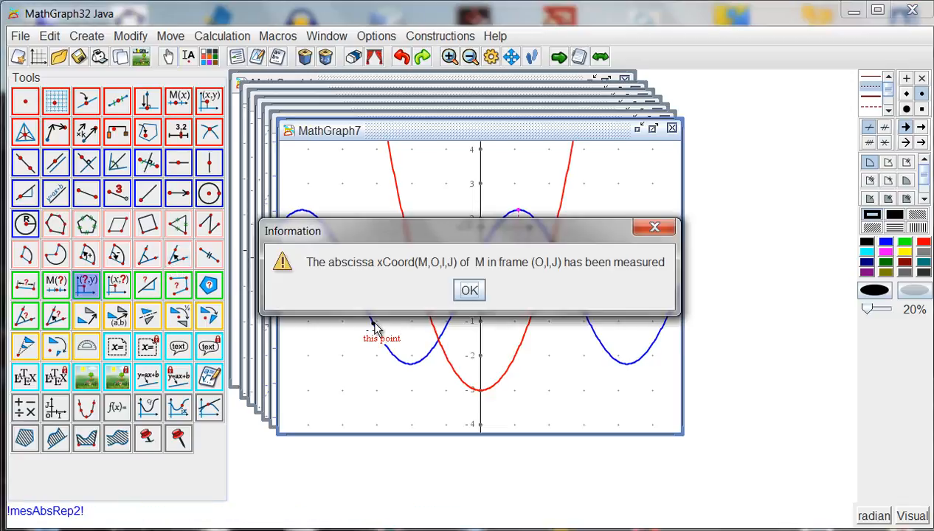
left_click(469, 290)
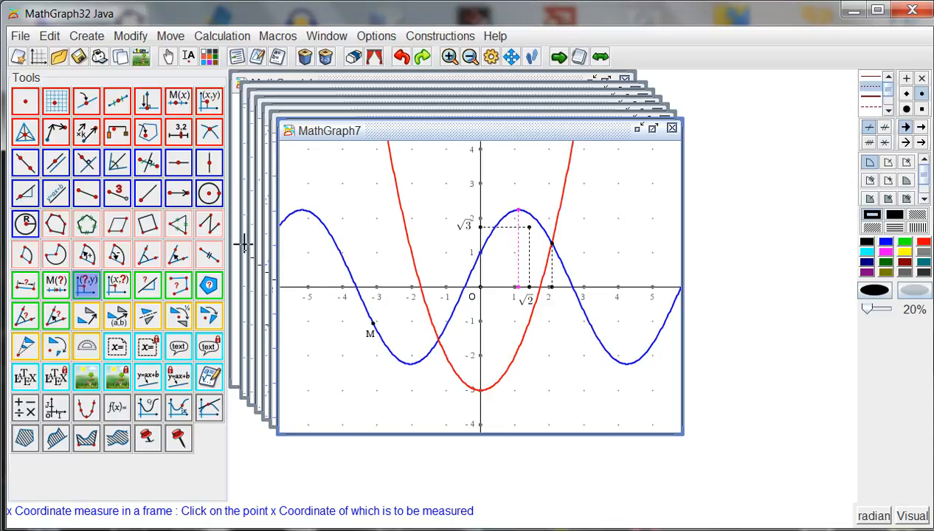
Create the tangent to the curve of f in frame (O,I,J) at abscissa xCoord(M,O,I,J), and move M along the curve to test it.
left_click(211, 416)
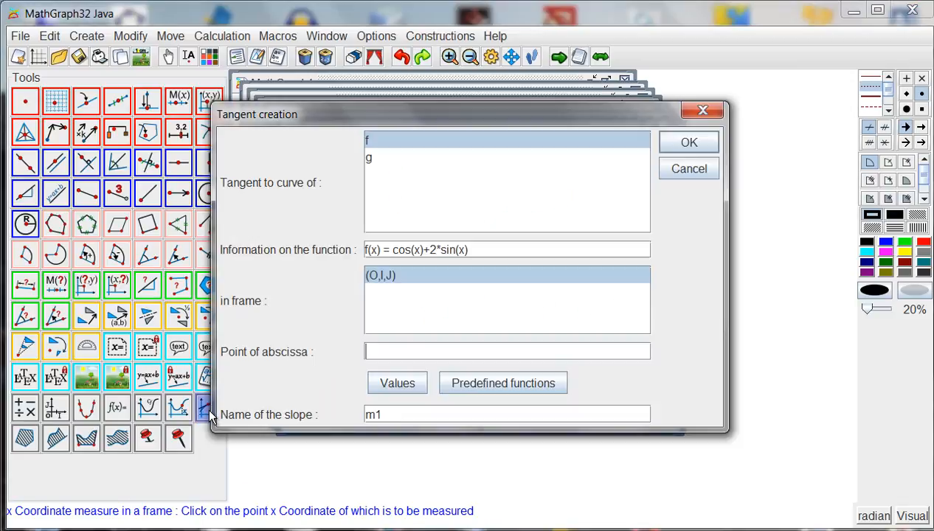
left_click(389, 143)
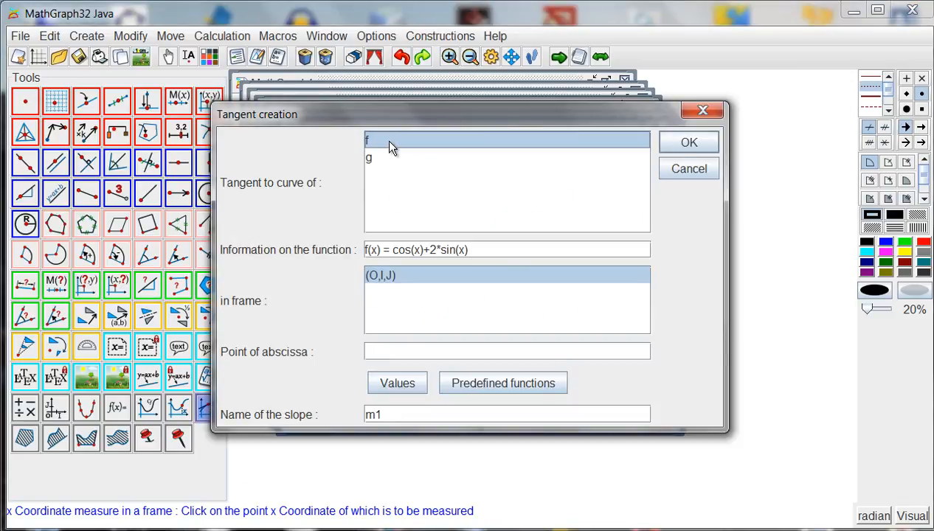
left_click(409, 280)
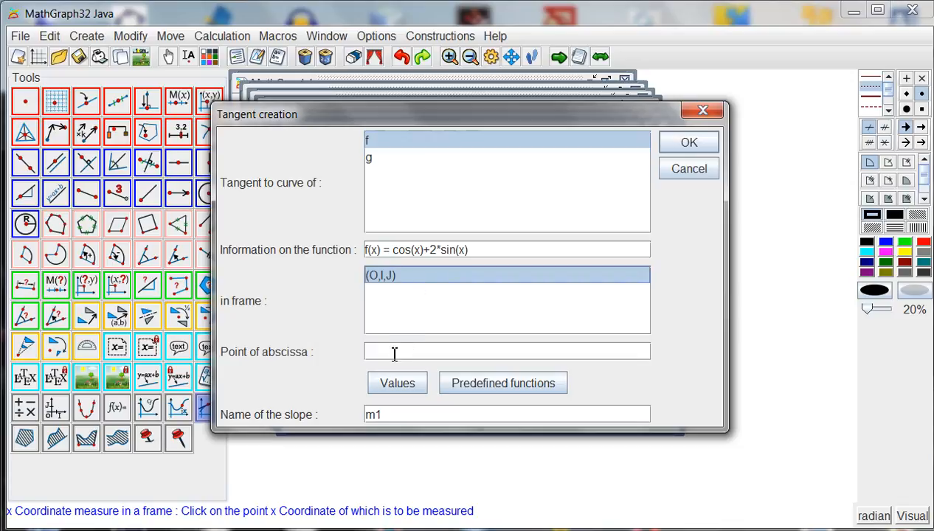
left_click(397, 380)
scroll(395, 288, "down", 2)
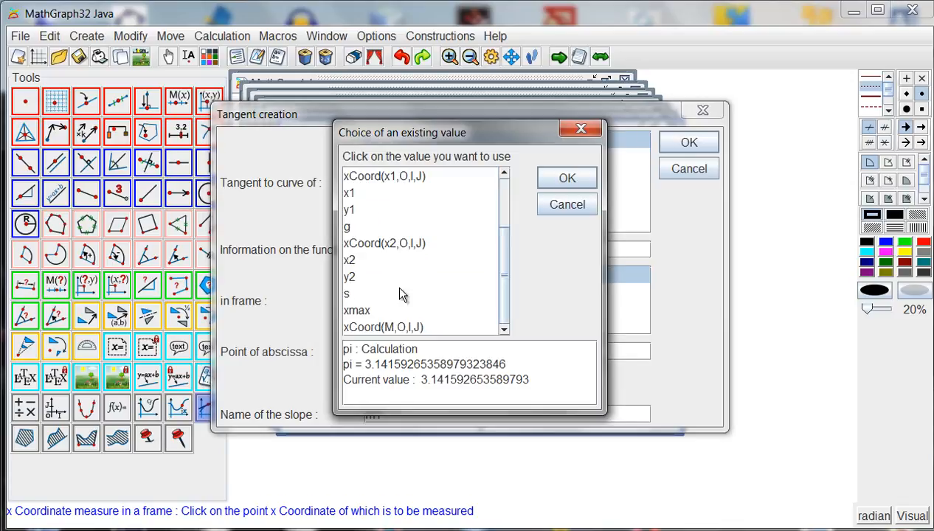
left_click(394, 327)
left_click(570, 180)
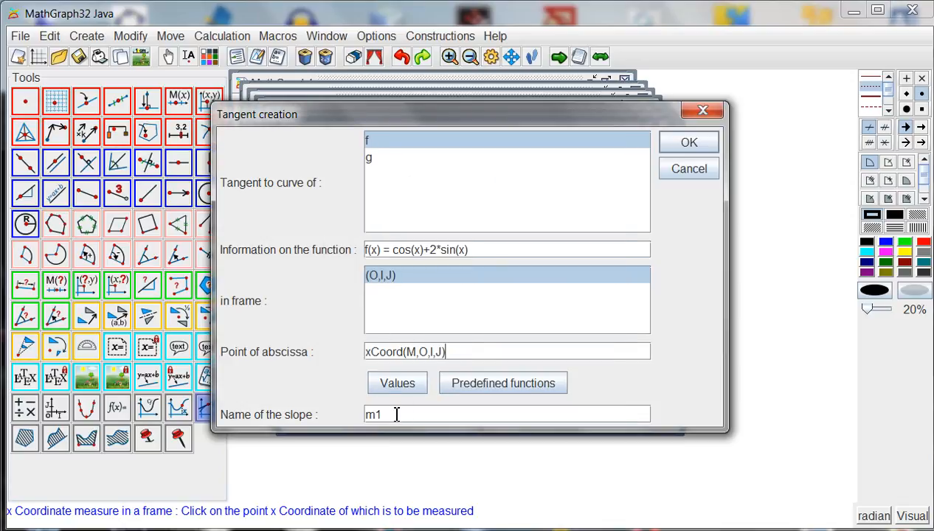
left_click(686, 143)
left_click(169, 58)
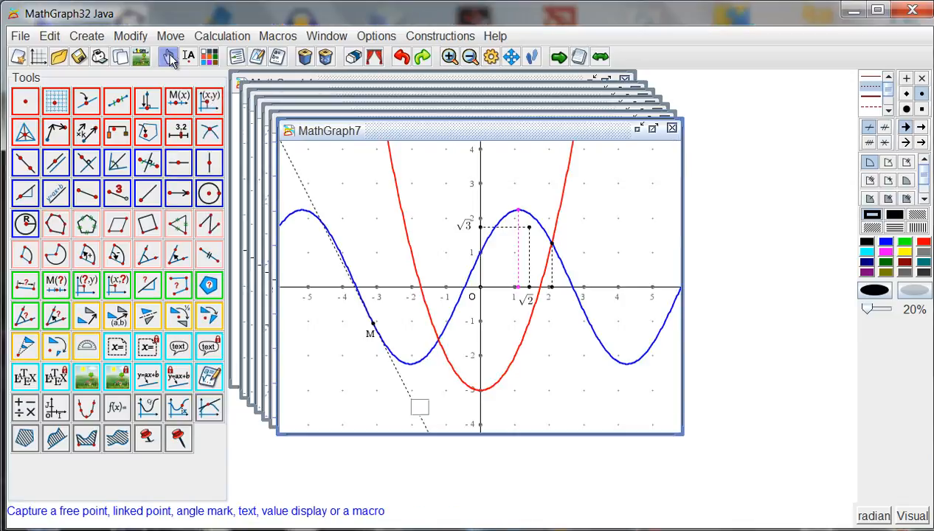
mouse_move(375, 332)
left_mouse_down()
mouse_move(419, 361)
mouse_move(461, 328)
mouse_move(413, 346)
mouse_move(367, 333)
mouse_move(374, 329)
left_mouse_up()
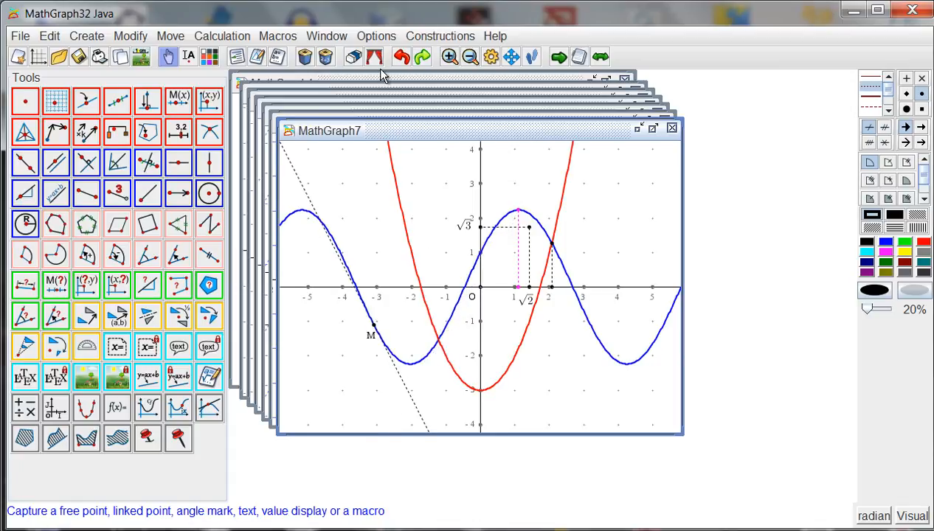
Delete the dashed tangent line at M, and create the derivative function of f under the name f'.
left_click(304, 57)
left_click(305, 190)
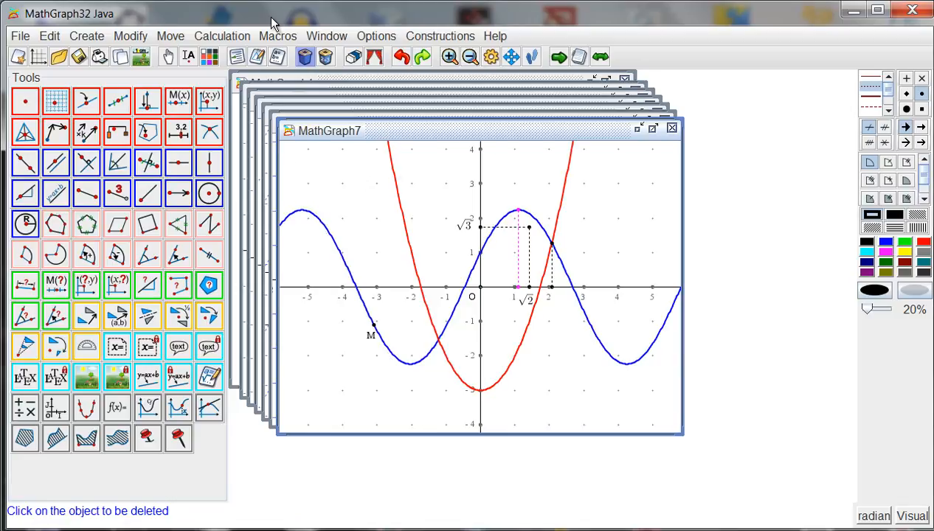
left_click(213, 41)
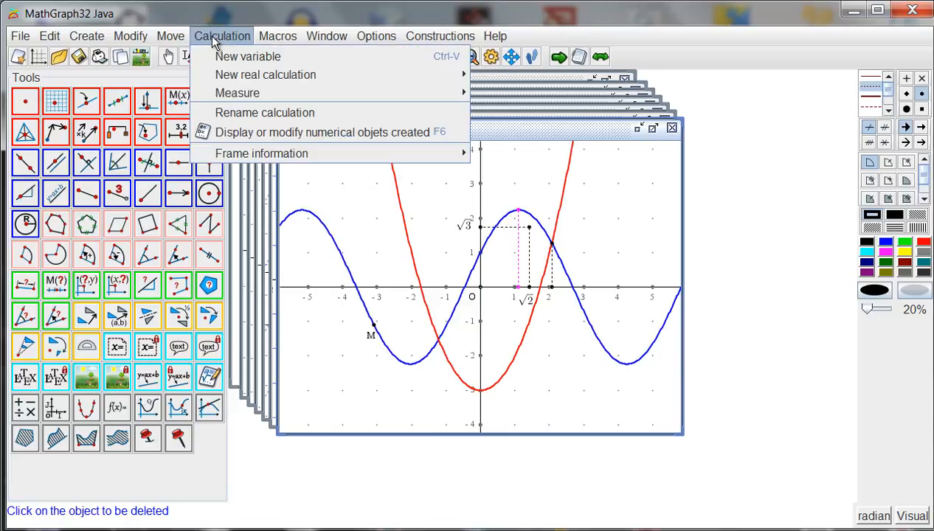
mouse_move(262, 76)
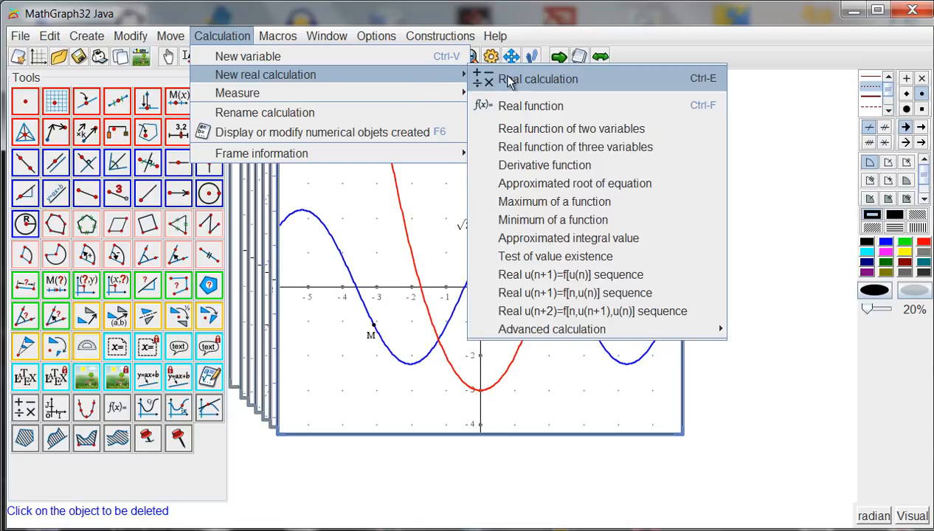
left_click(535, 163)
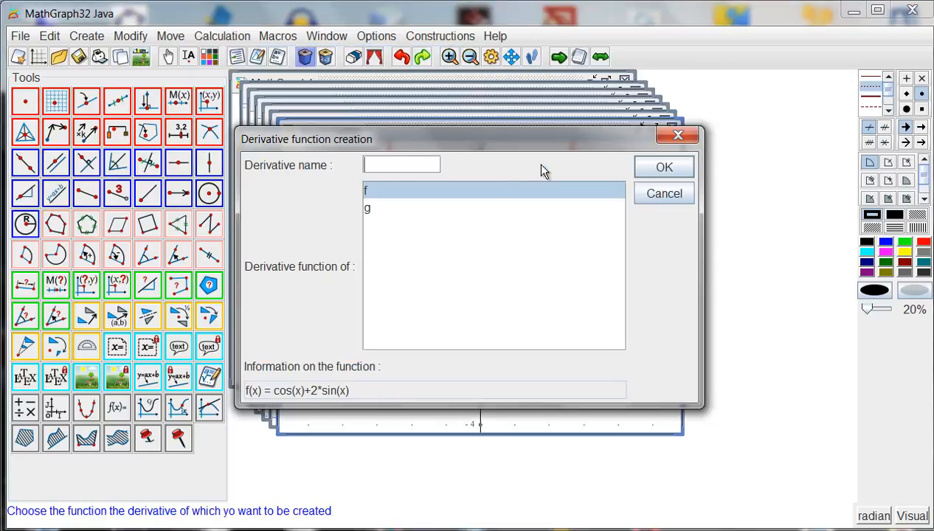
left_click(402, 165)
type("f'")
left_click(661, 169)
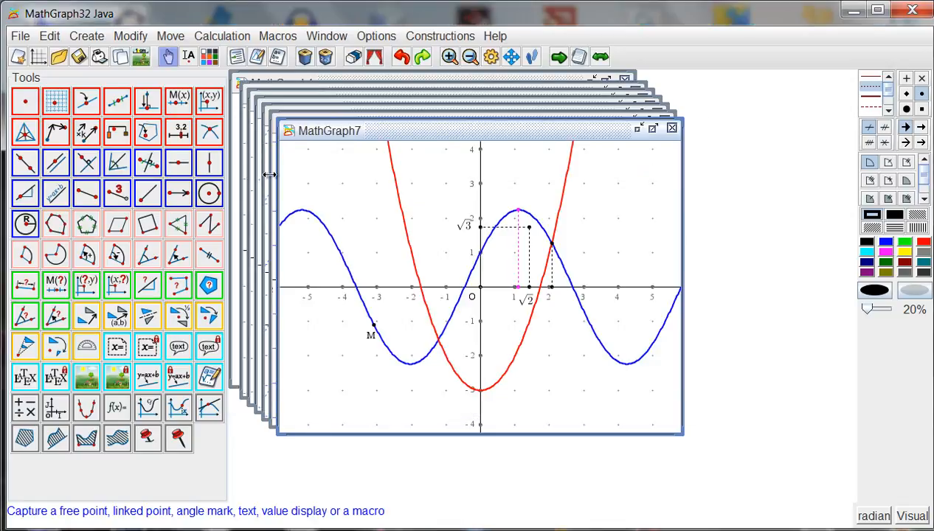
Create a line through M with slope f'(xCoord(M,O,I,J)) in frame (O,I,J), and move M along the curve to test it.
left_click(27, 194)
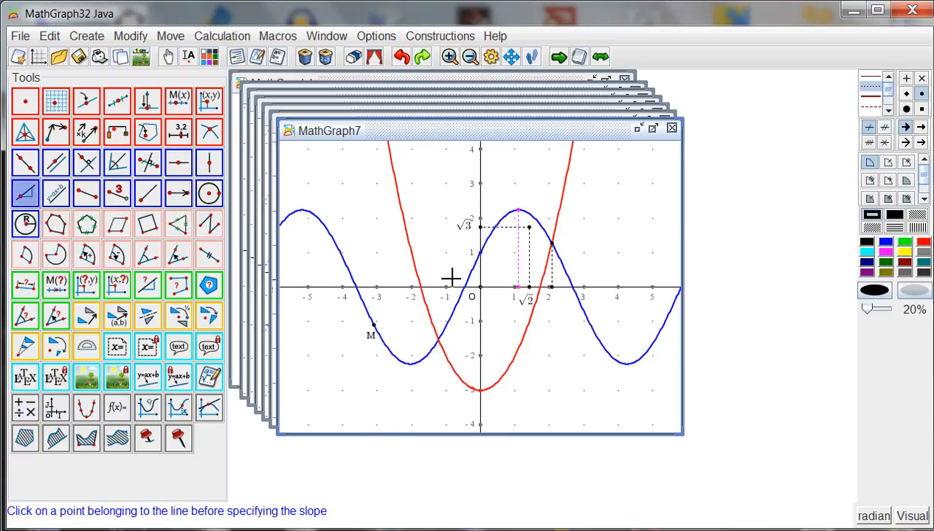
left_click(375, 327)
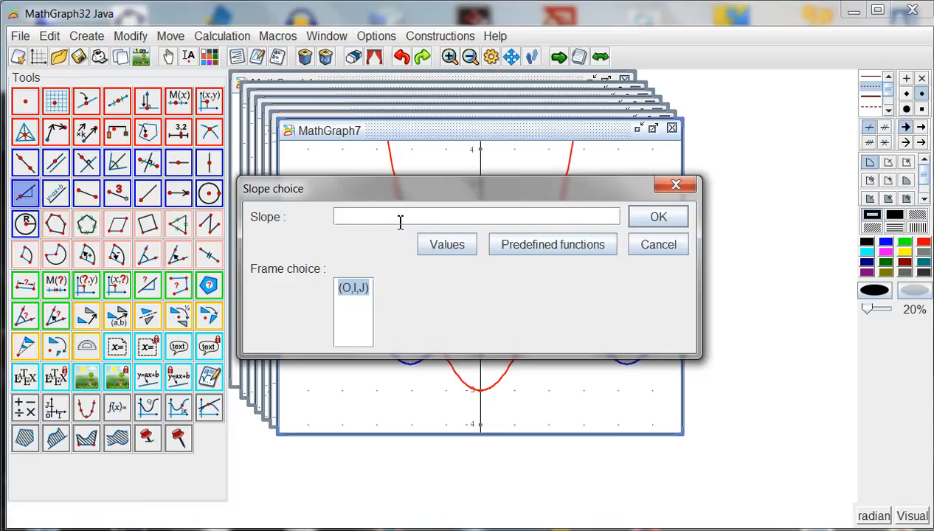
type("f'(")
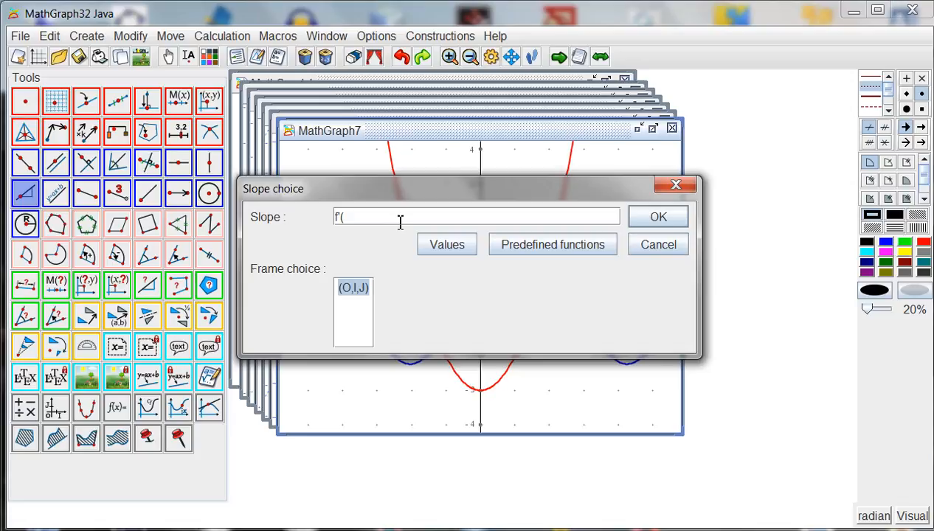
left_click(442, 245)
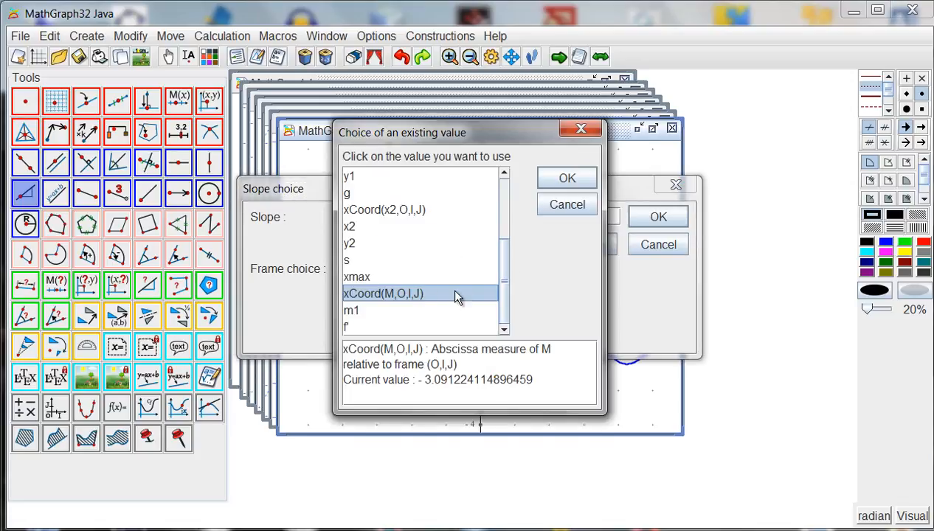
left_click(556, 186)
type(")")
left_click(658, 217)
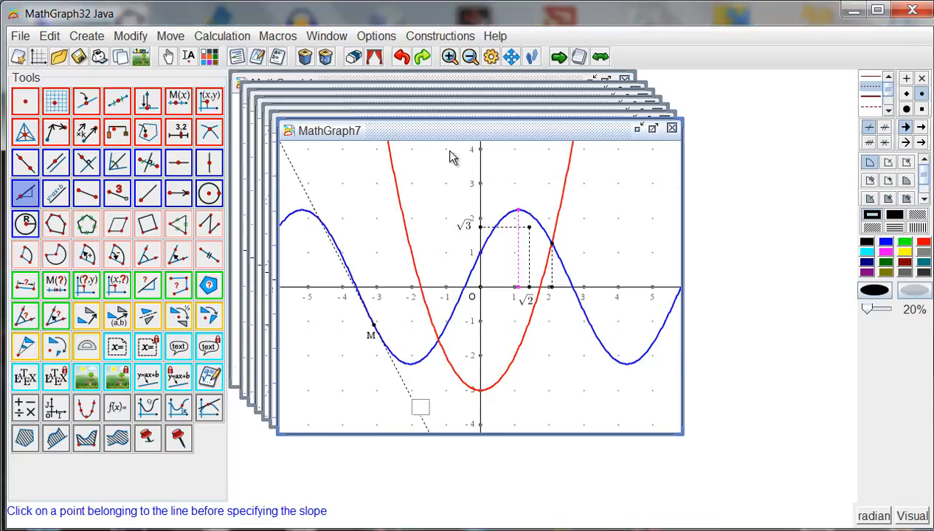
left_click(168, 56)
mouse_move(373, 332)
left_mouse_down()
mouse_move(429, 346)
mouse_move(413, 354)
mouse_move(384, 321)
left_mouse_up()
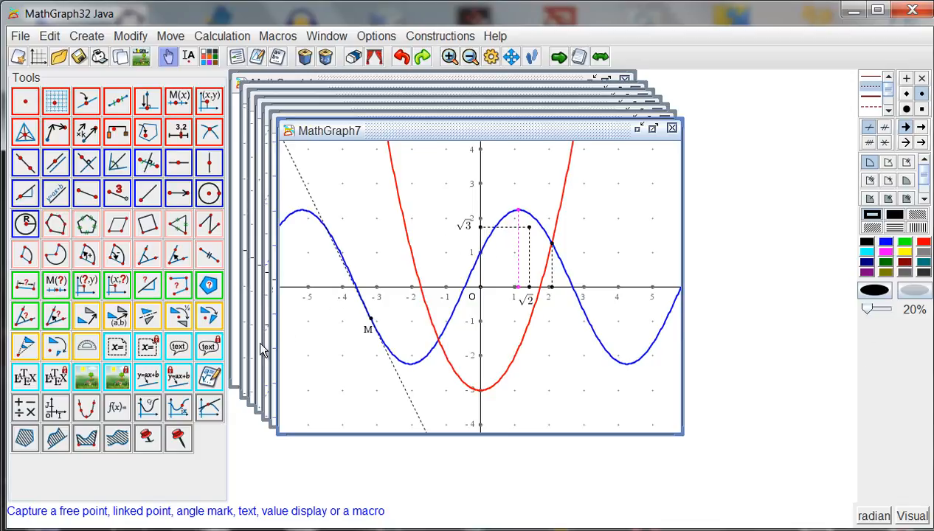
Add a formula editor for f with starting string $f(x)=$, implicit multiplication signs and background erase, and position it fully inside the figure's upper-left area.
left_click(207, 378)
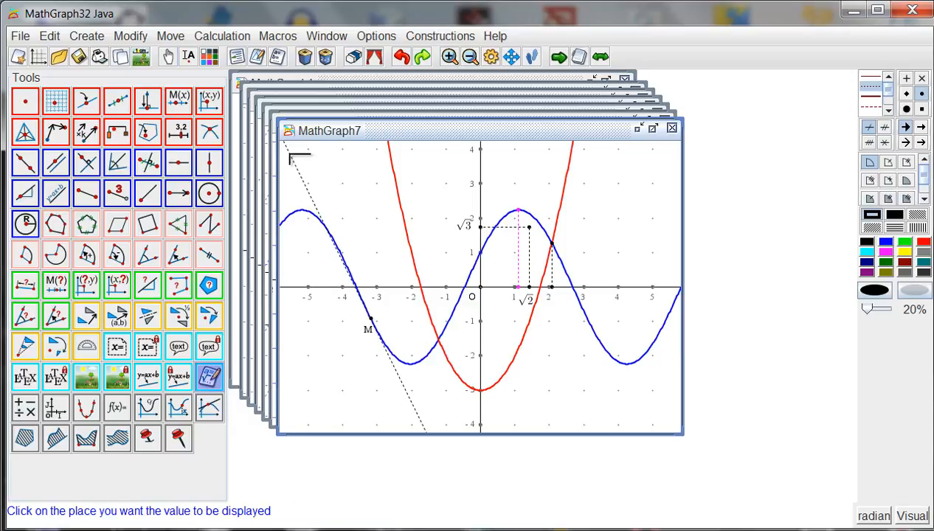
left_click(290, 156)
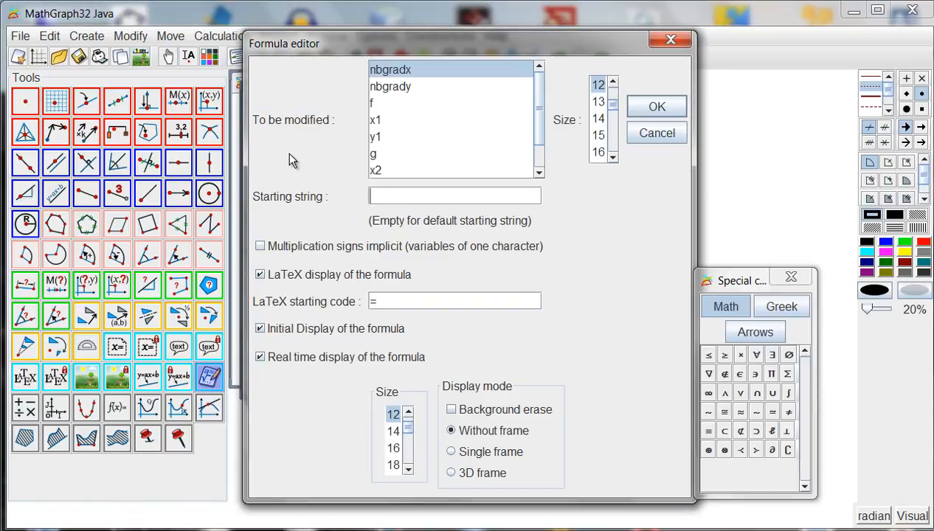
left_click(392, 103)
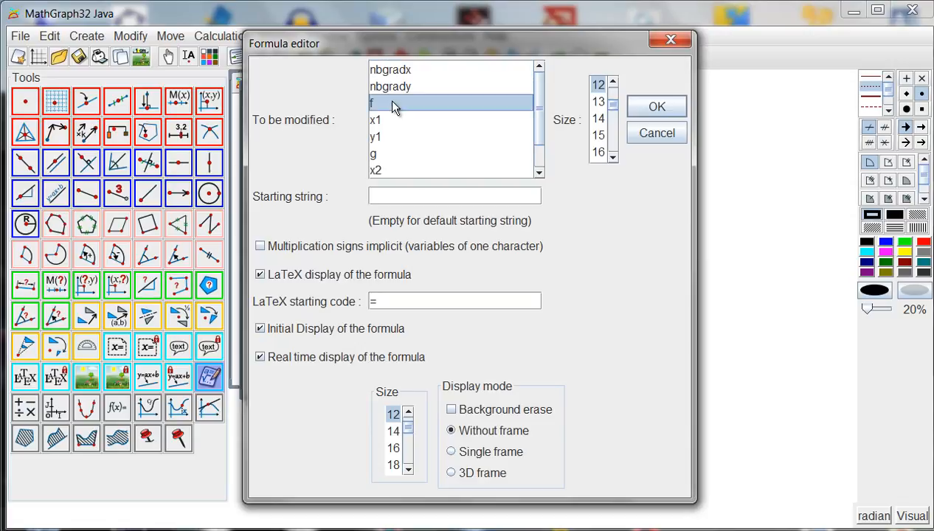
left_click(397, 199)
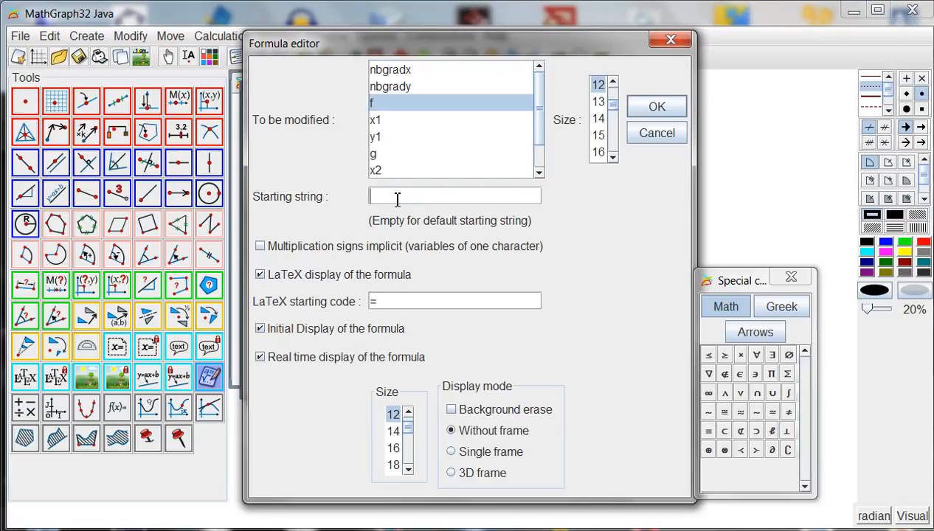
type("$f(x)=$")
left_click(260, 247)
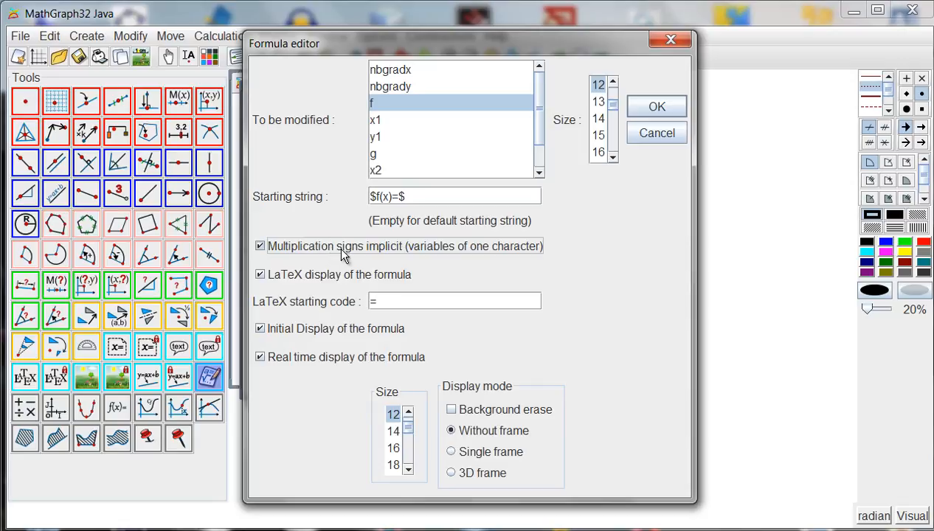
left_click(455, 410)
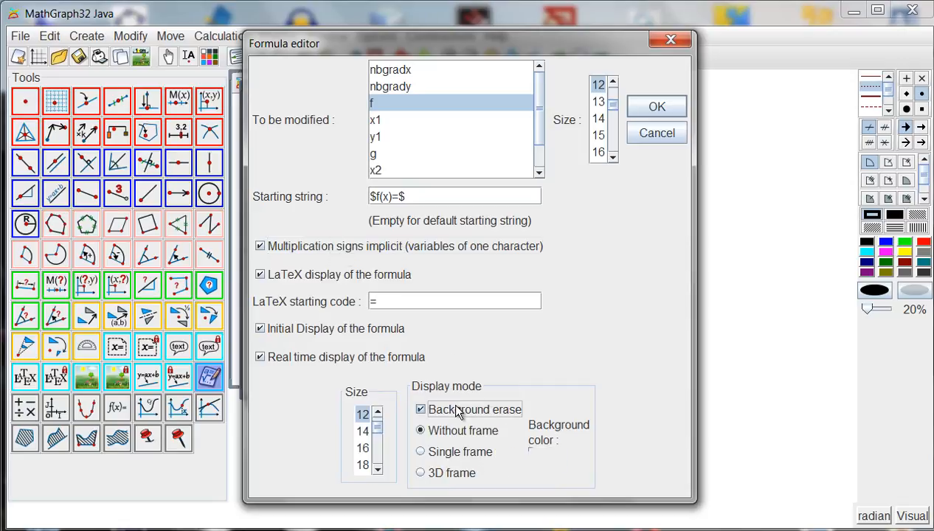
left_click(641, 107)
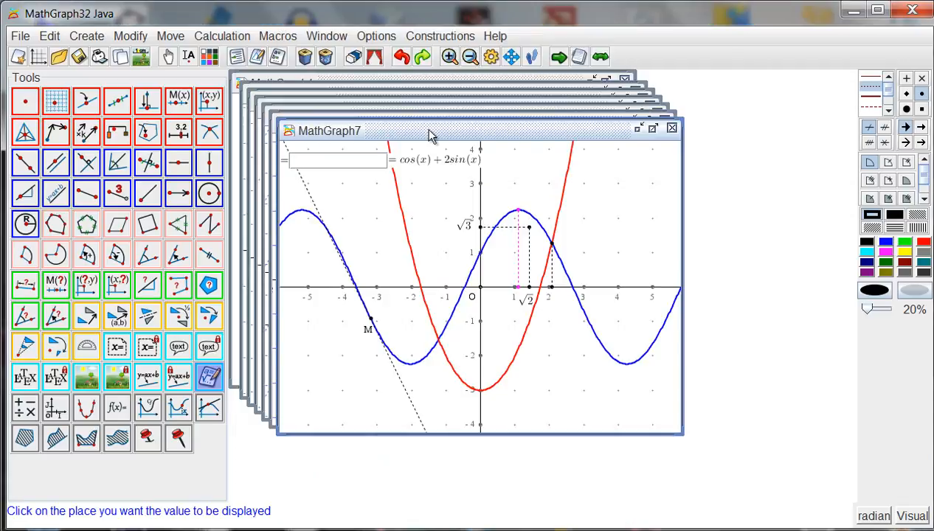
left_click(168, 56)
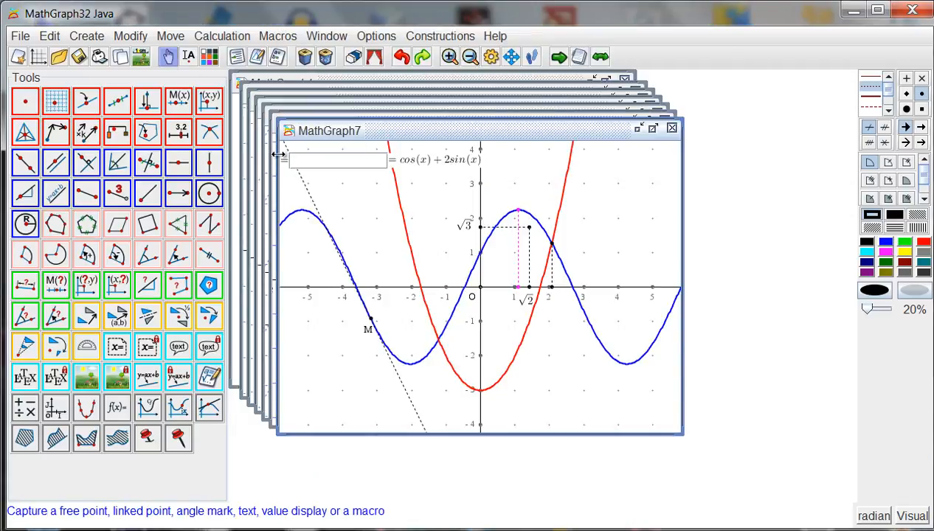
left_click_drag(287, 165, 321, 158)
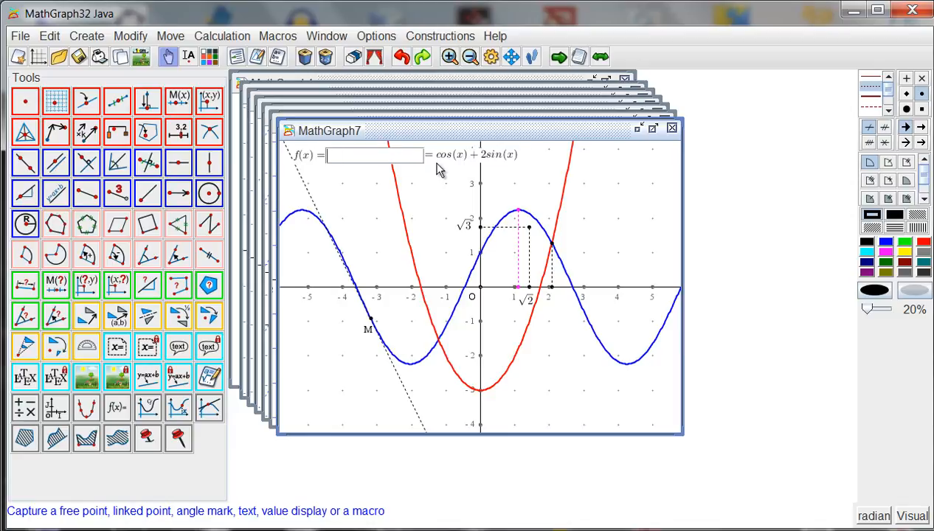
Change the formula of f to sin(x)+cos(3*x) in the figure's formula editor.
type("sin")
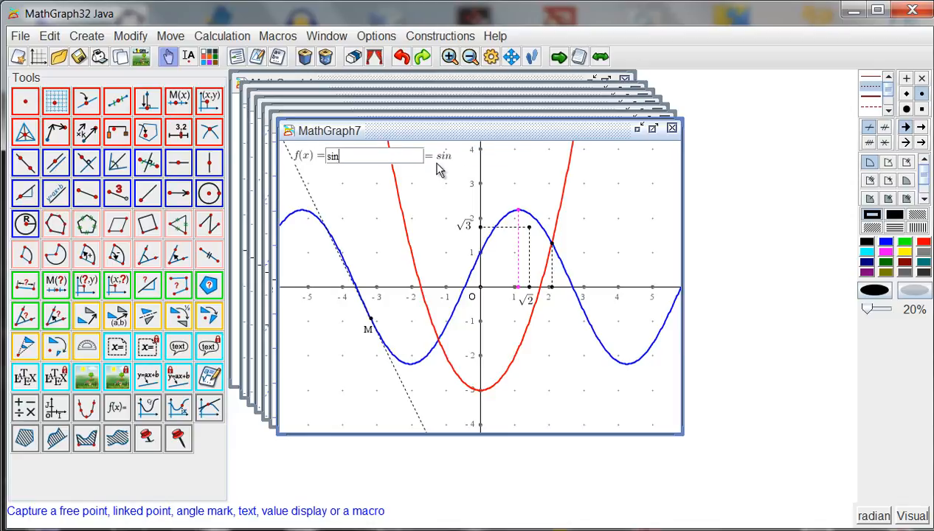
type("(x)+co")
type("(3*x)")
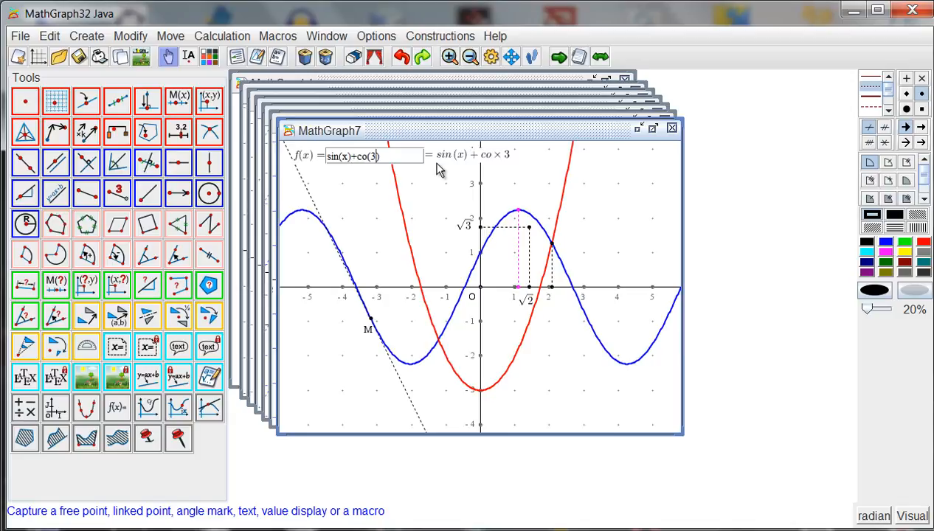
key("Left")
key("Delete")
left_click(369, 157)
type("s")
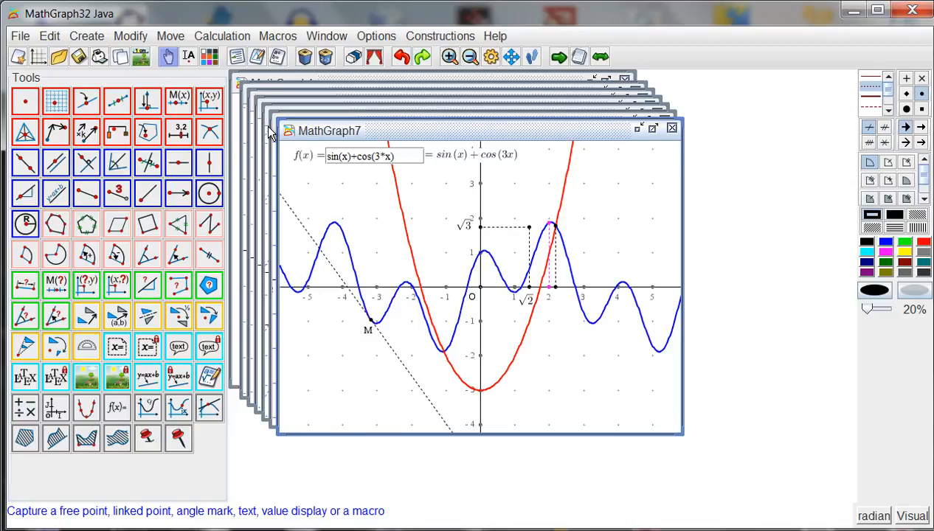
Create a variable k with minimum 1, maximum 4, step 0.1 and current value 2, with an associated dialog.
left_click(221, 36)
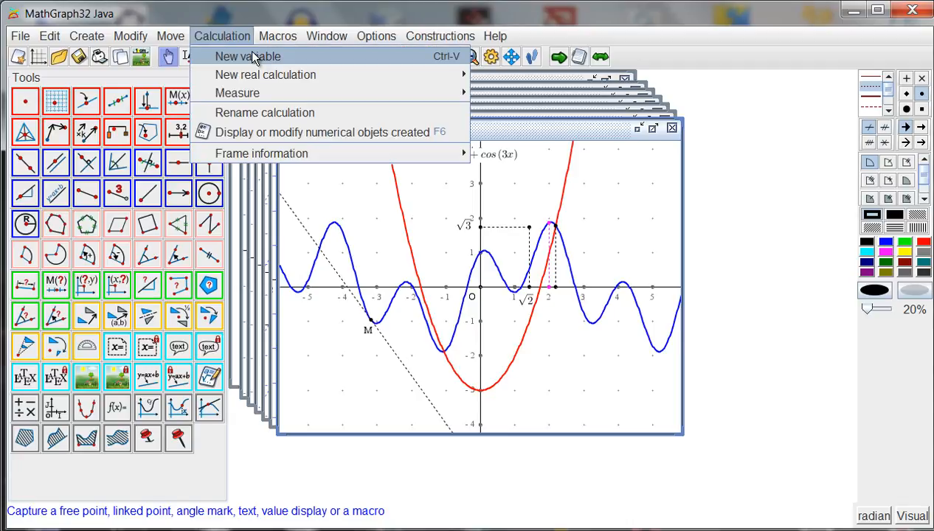
left_click(251, 57)
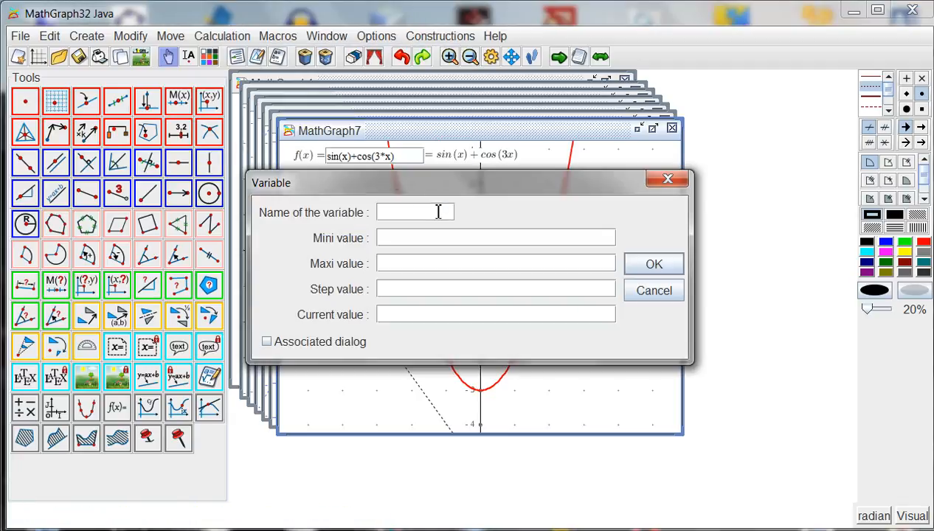
type("k")
key("Tab")
type("1")
key("Tab")
type("4")
key("Tab")
type("0.1")
left_click(430, 320)
type("2")
left_click(267, 343)
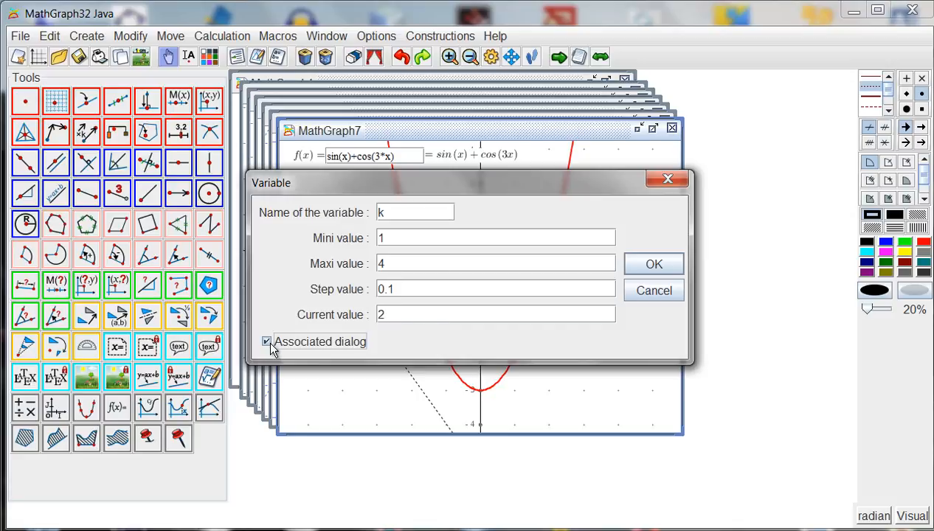
left_click(636, 266)
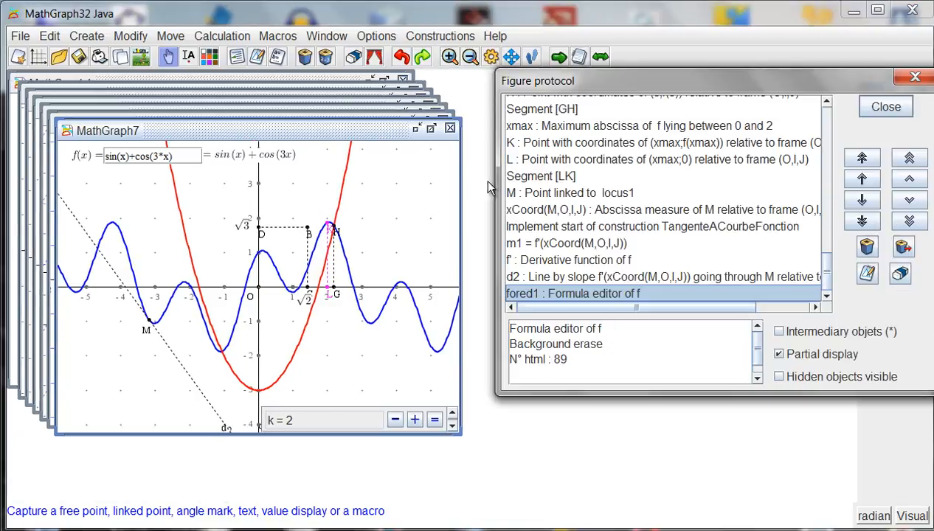
Check variable k in the figure protocol, and set the formula of f to sin(k*x)+cos(3*x).
scroll(570, 178, "up", 3)
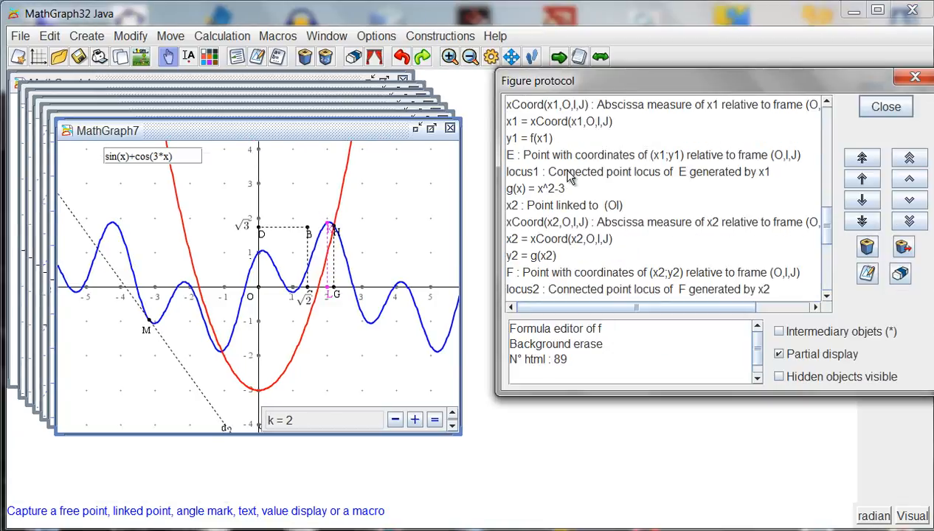
scroll(570, 178, "up", 5)
left_click(544, 122)
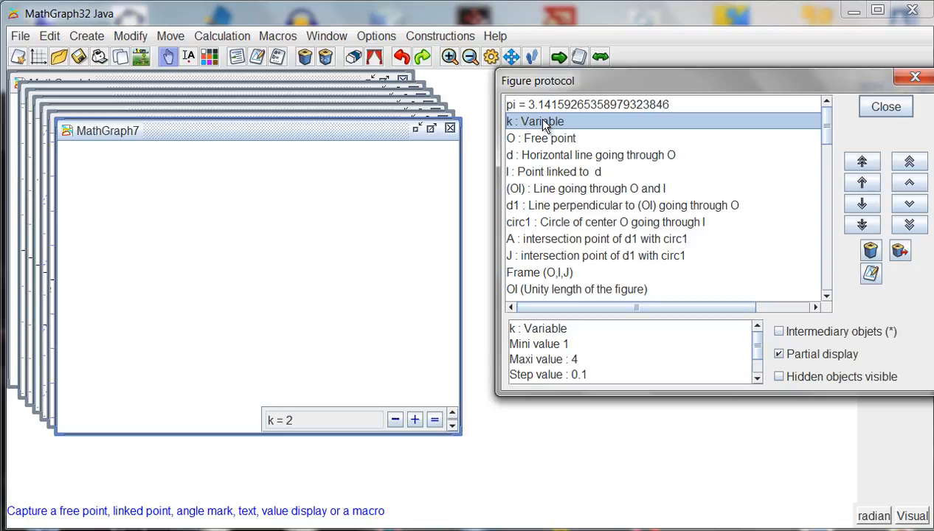
left_click(894, 112)
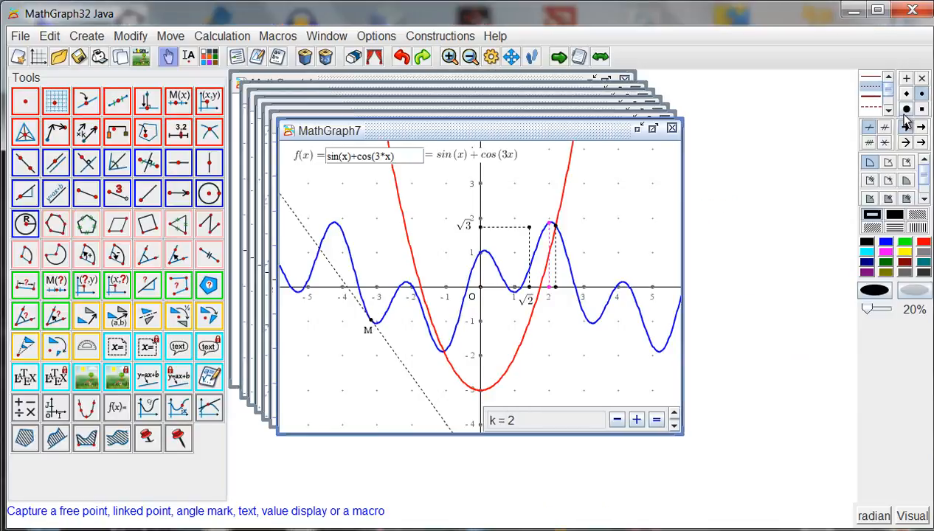
left_click(341, 156)
type("k*")
key("Return")
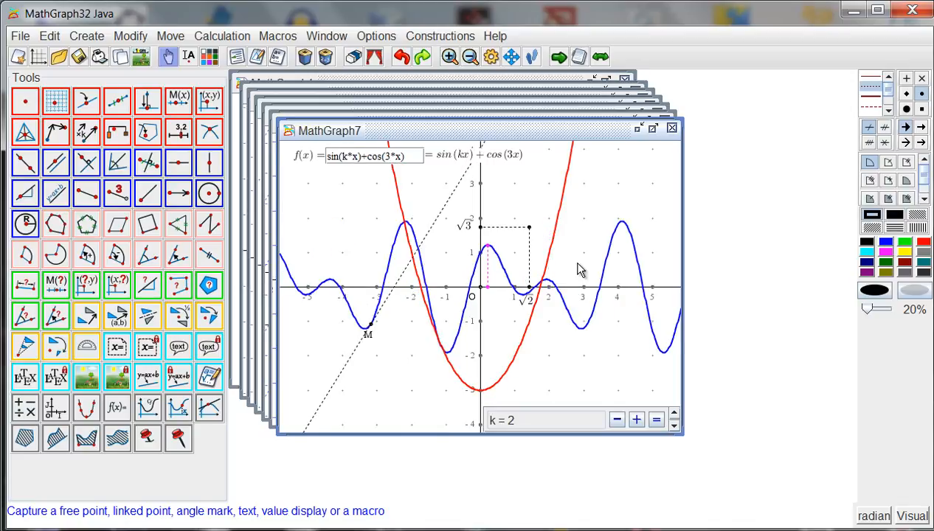
Decrease variable k to 1.6 and raise it to 1.9 to test its effect on the curve and tangent.
left_click(617, 421)
left_click(616, 420)
left_click(617, 420)
left_click(616, 421)
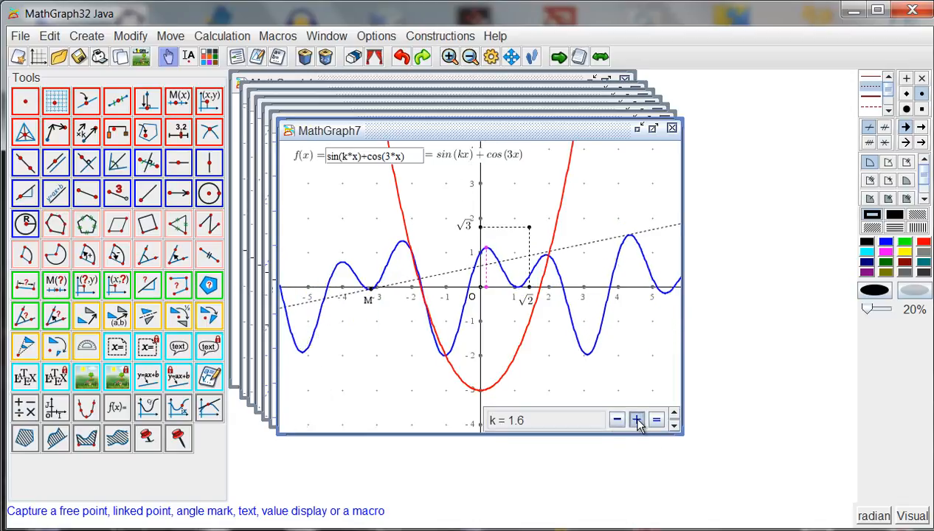
left_click(636, 421)
left_click(635, 421)
left_click(636, 420)
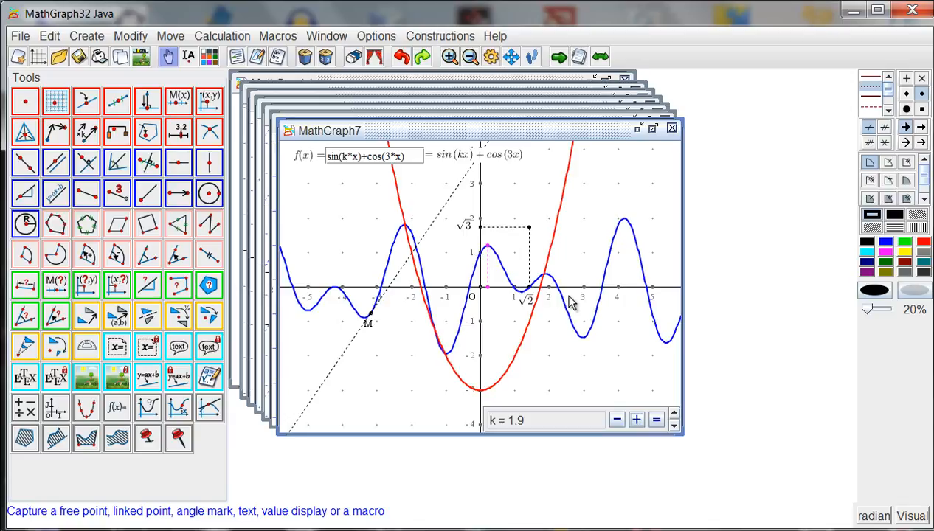